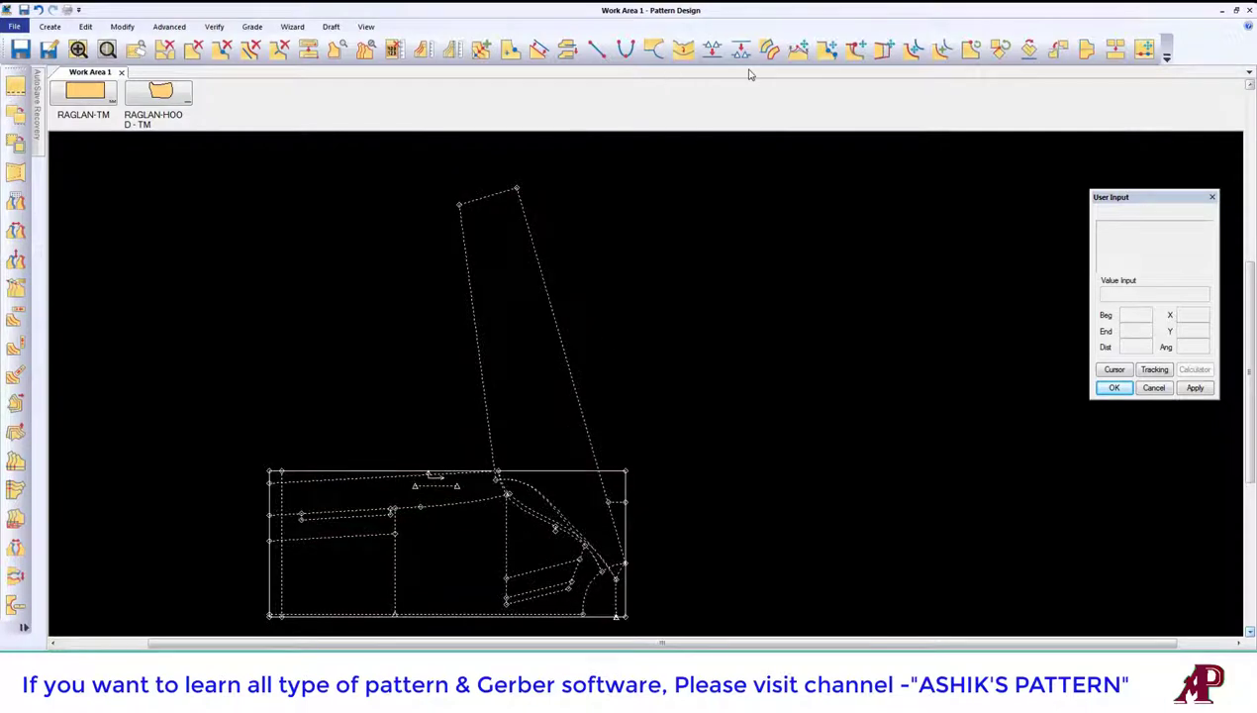
Step: Trace the sleeve's perimeter lines into a new piece and place it to the right of the pattern
left_click(778, 55)
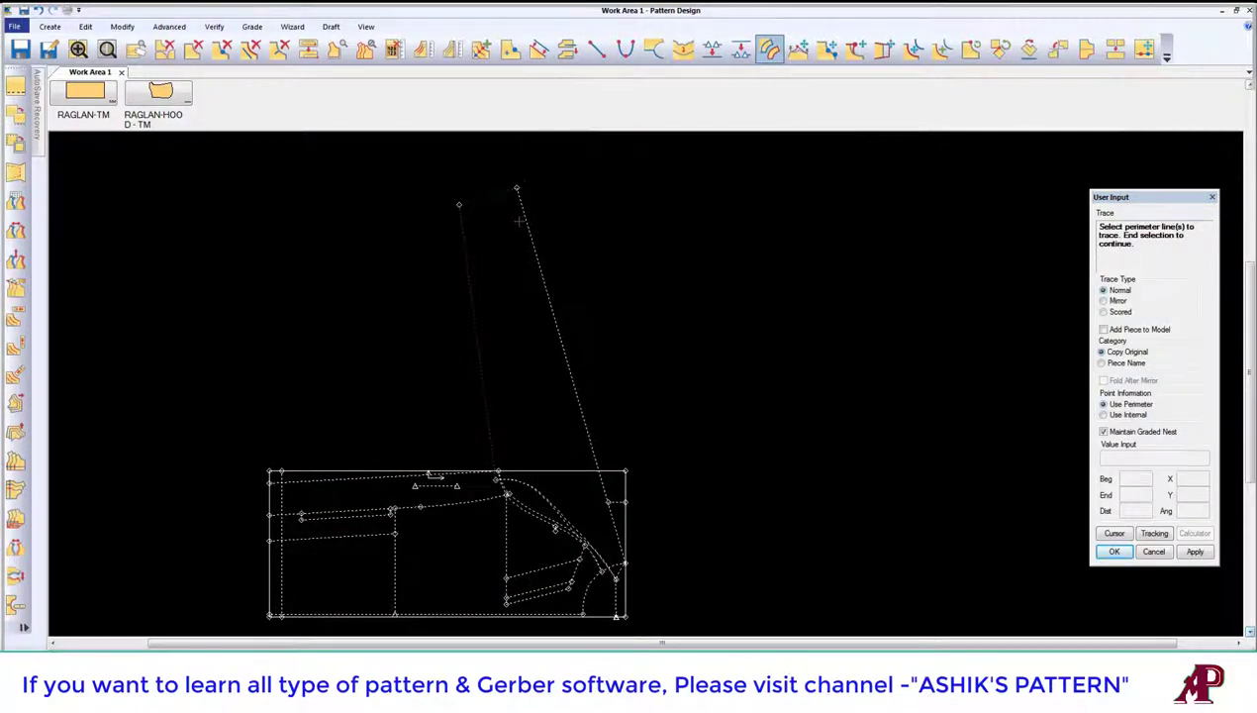
scroll(594, 547, "up", 2)
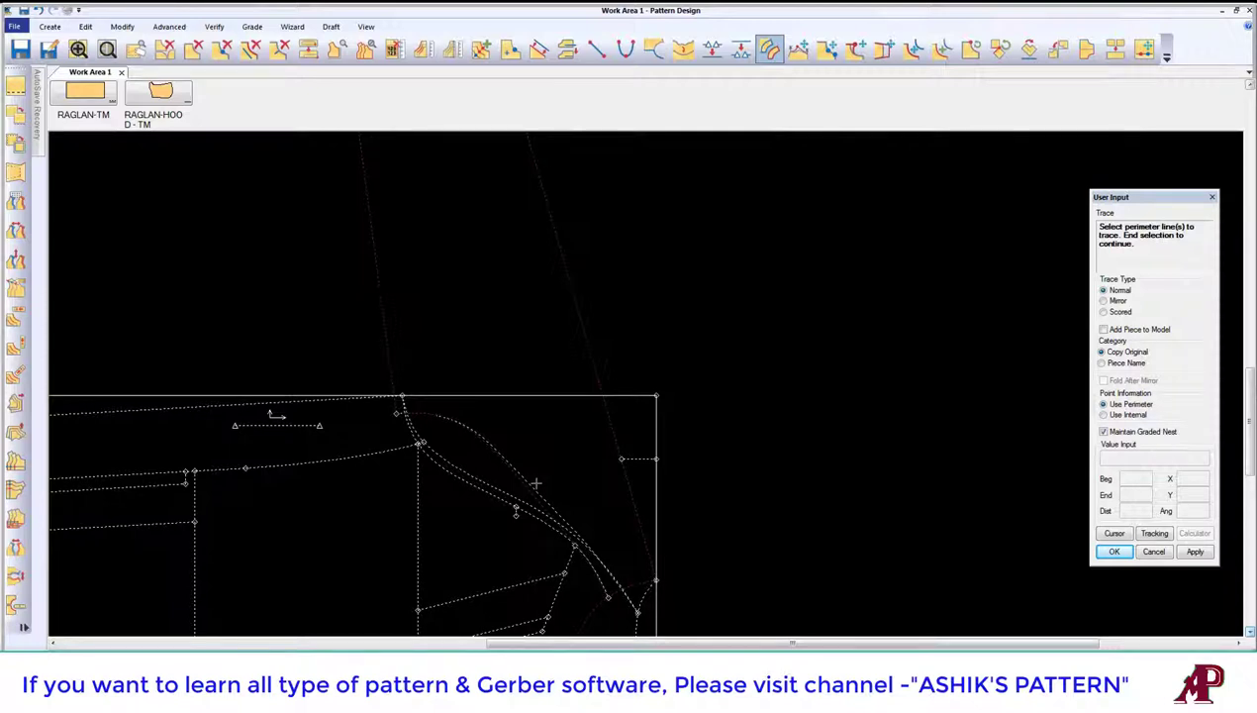
scroll(506, 370, "down", 1)
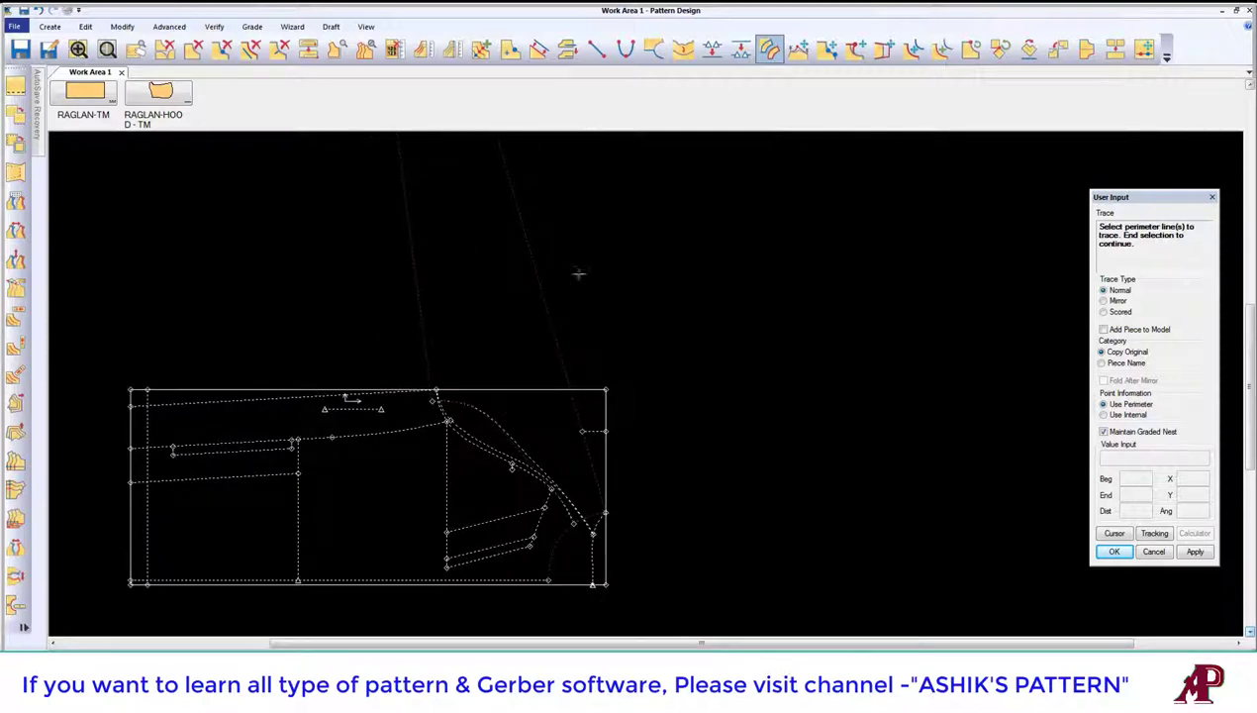
scroll(534, 537, "up", 1)
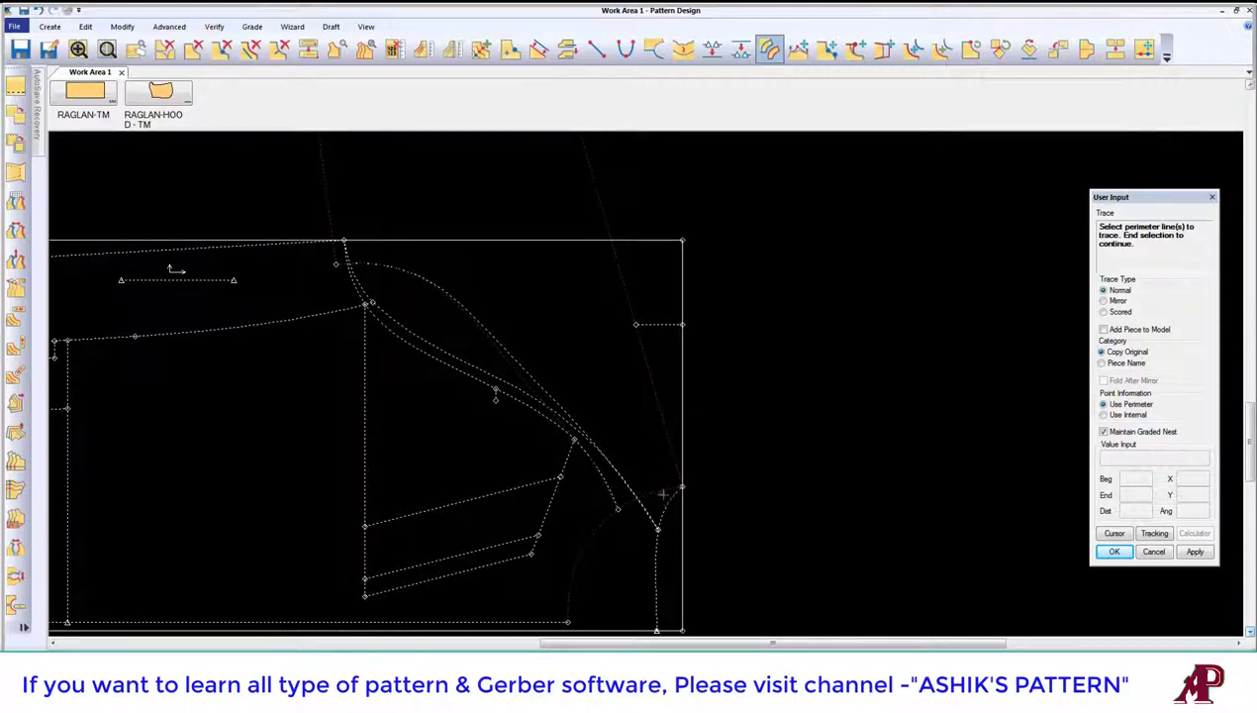
scroll(634, 498, "up", 1)
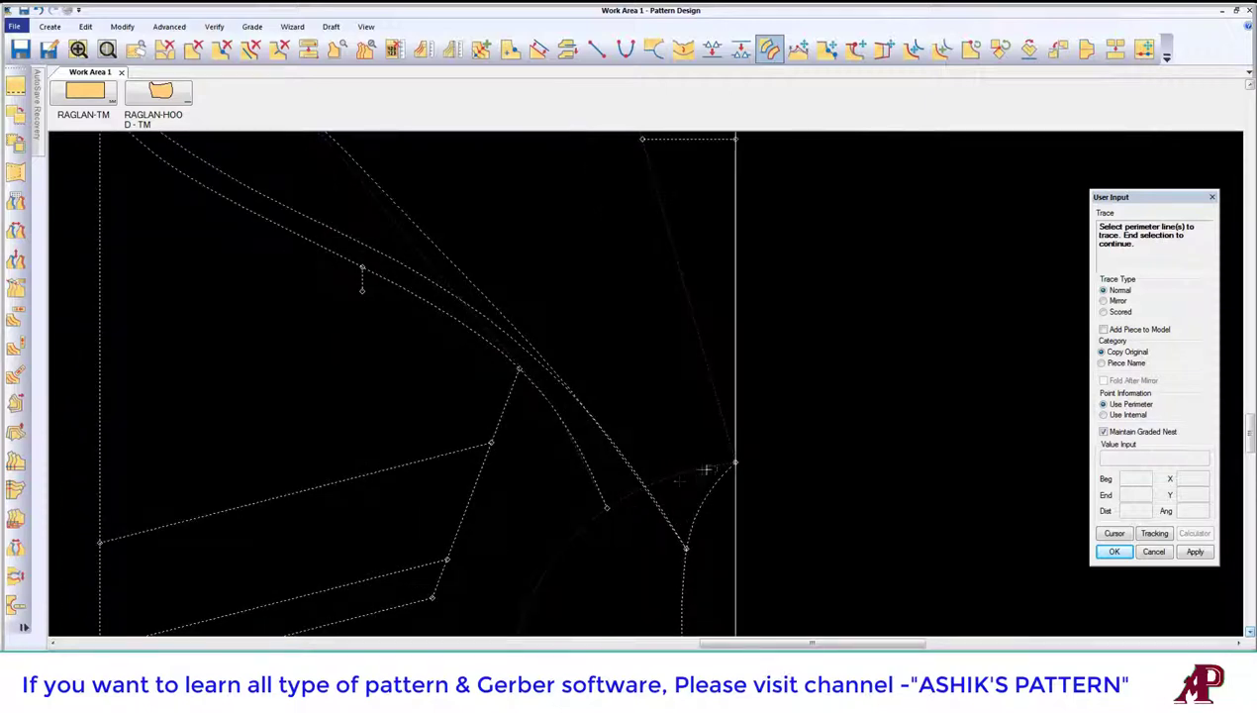
scroll(711, 476, "down", 1)
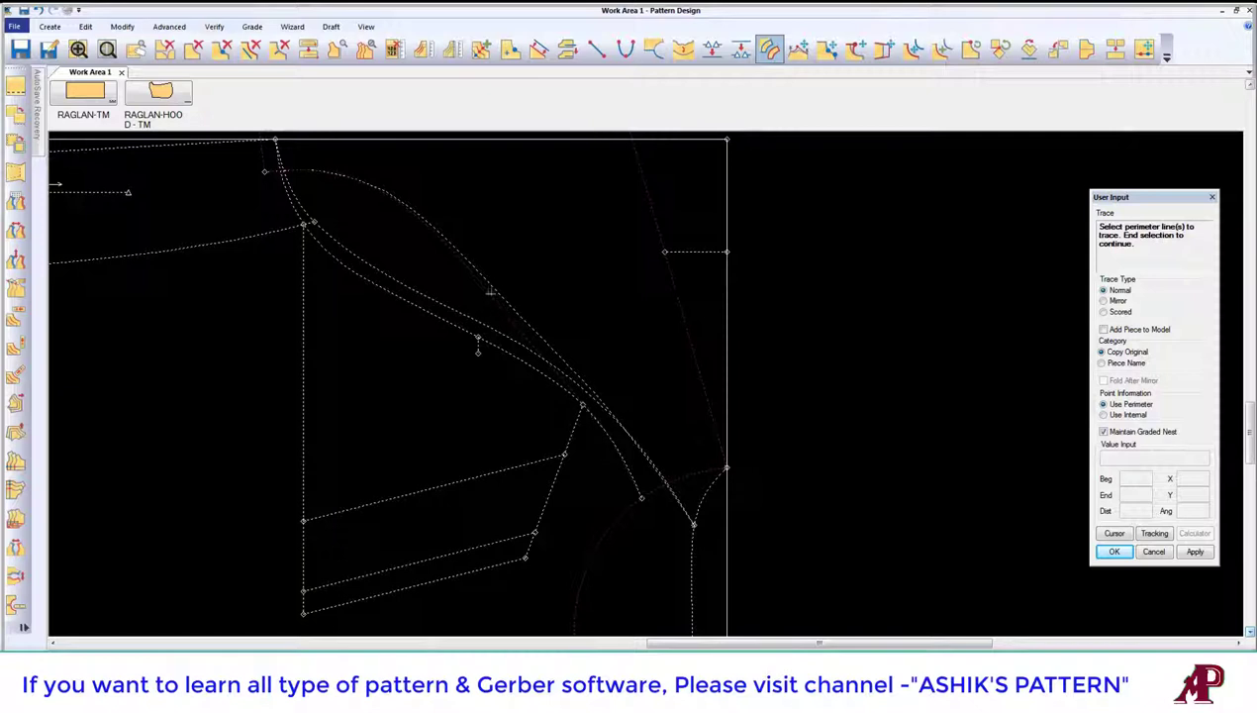
right_click(540, 253)
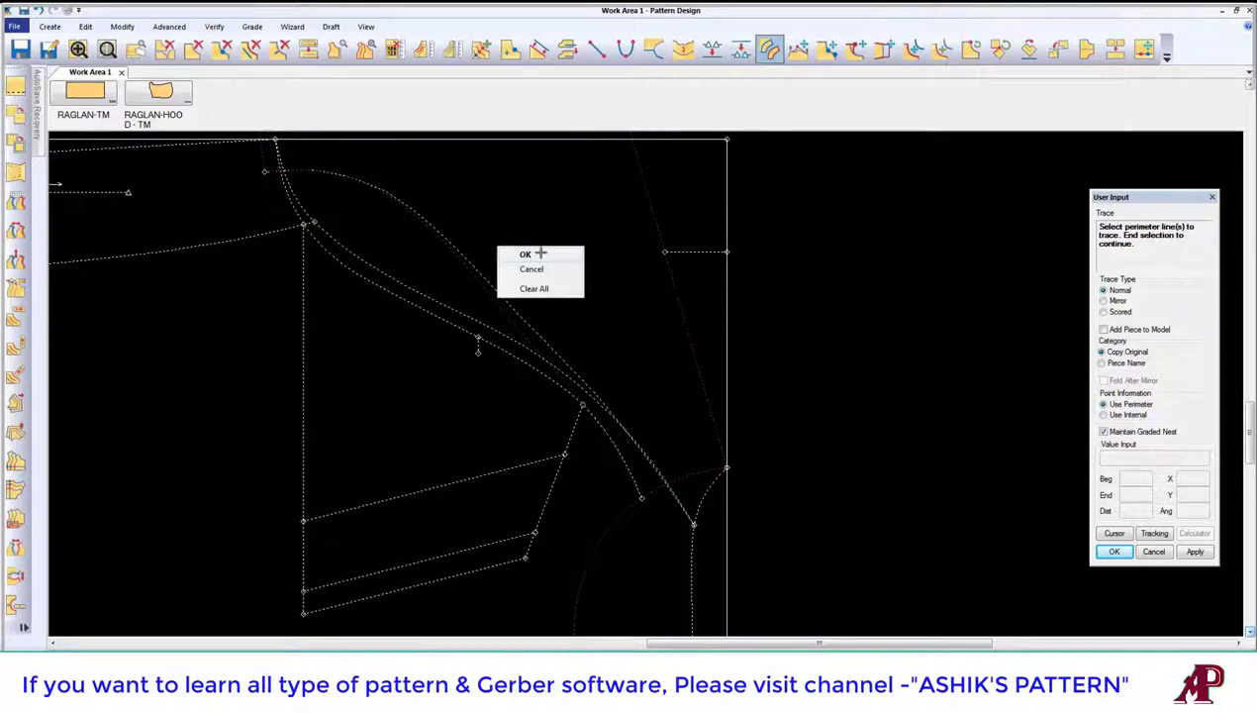
left_click(542, 251)
right_click(548, 323)
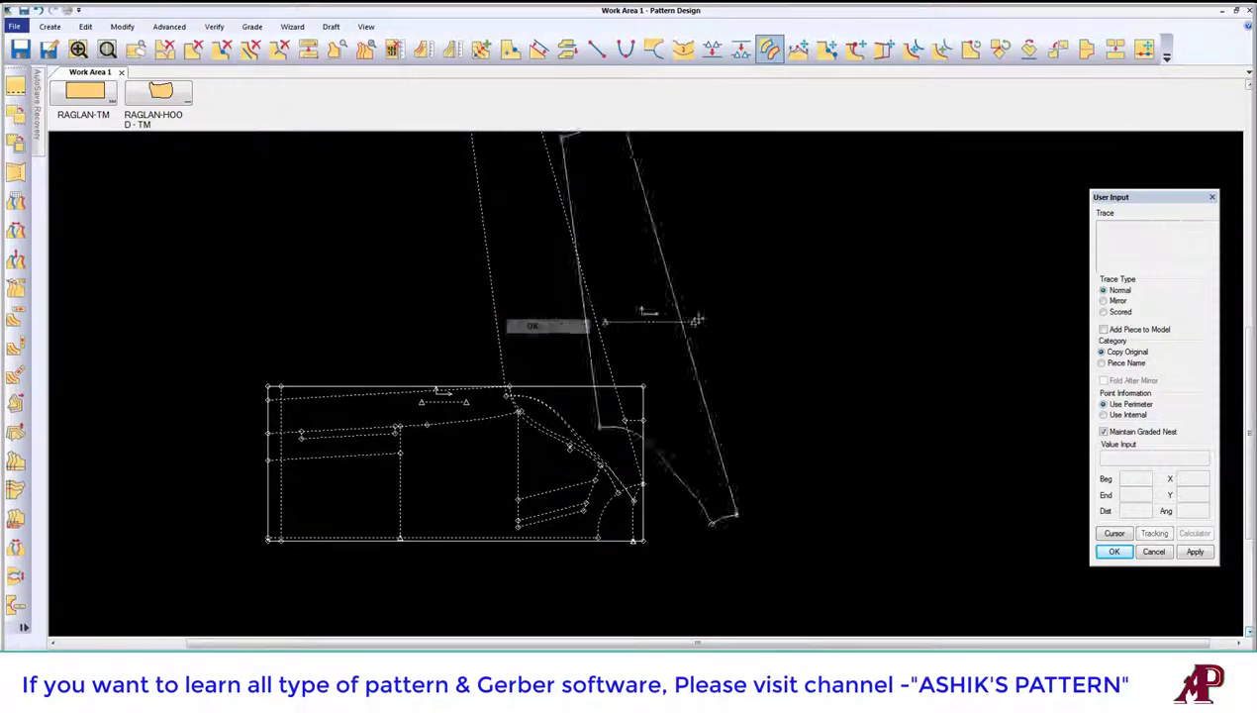
left_click(550, 326)
left_click(735, 280)
Step: Retrace the sleeve's perimeter and internal line, which triggers the 'Perimeter not closed' warning
scroll(600, 374, "up", 3)
scroll(469, 394, "down", 2)
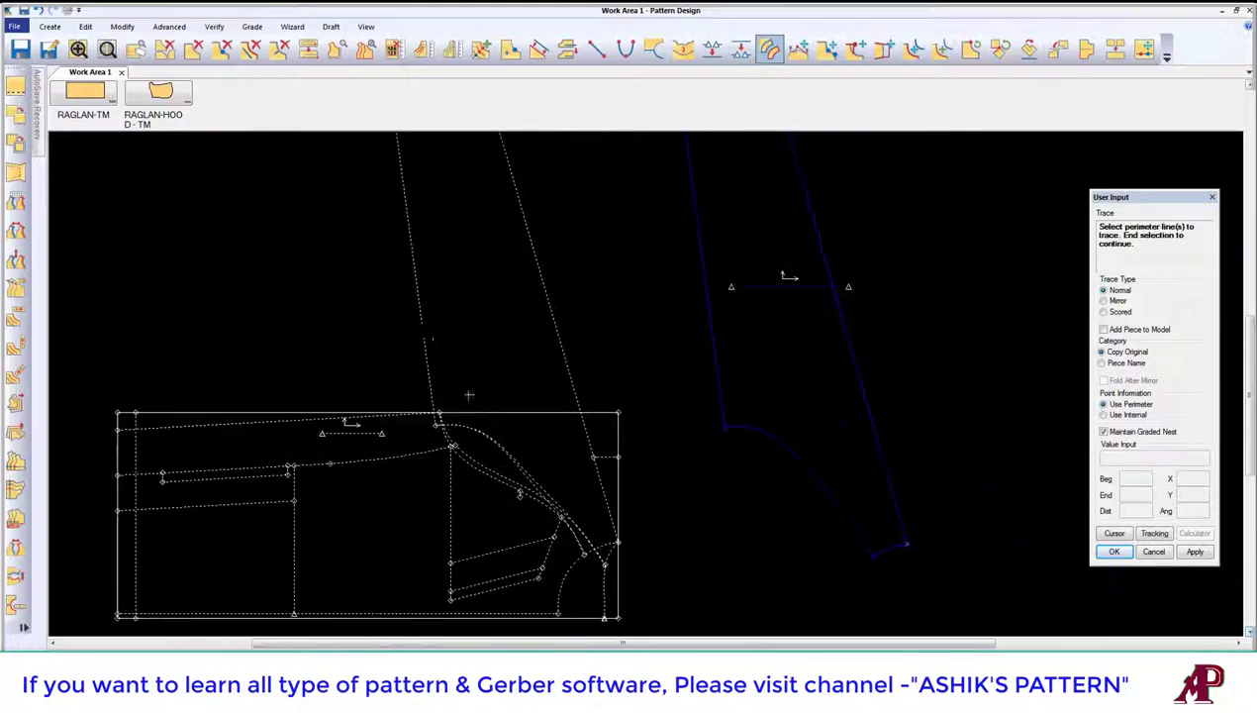
scroll(455, 394, "down", 2)
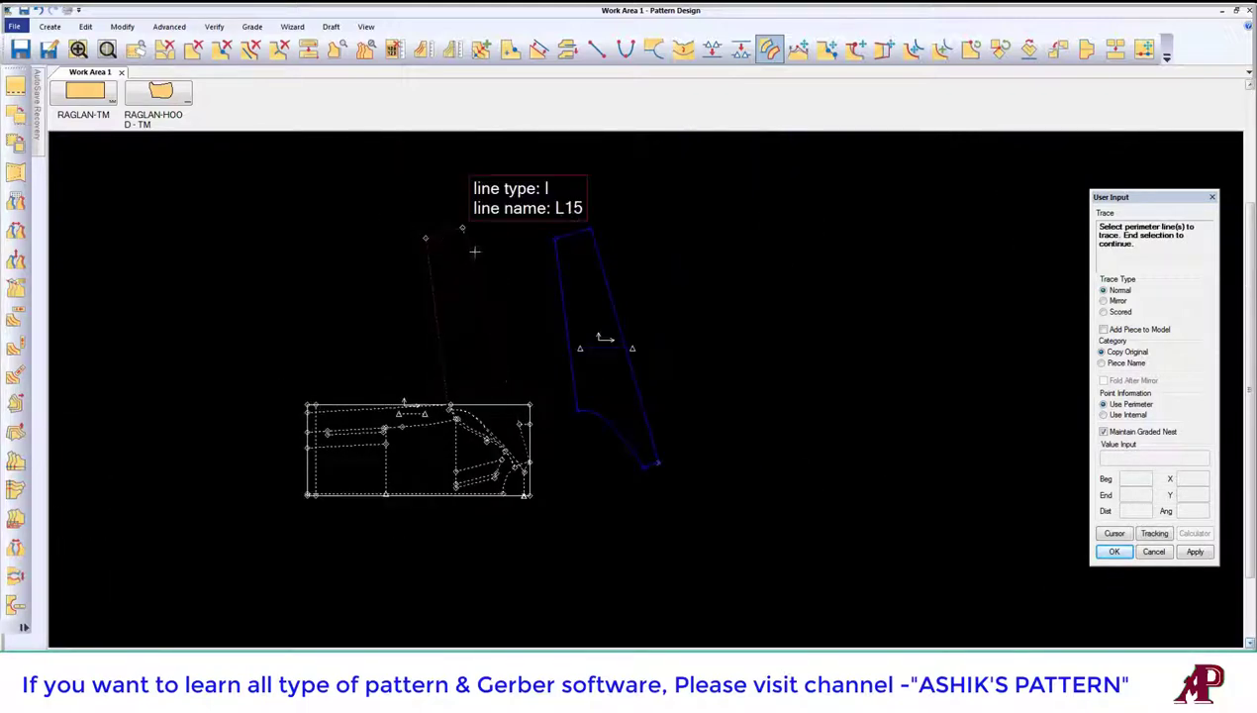
scroll(485, 420, "up", 2)
scroll(485, 419, "up", 2)
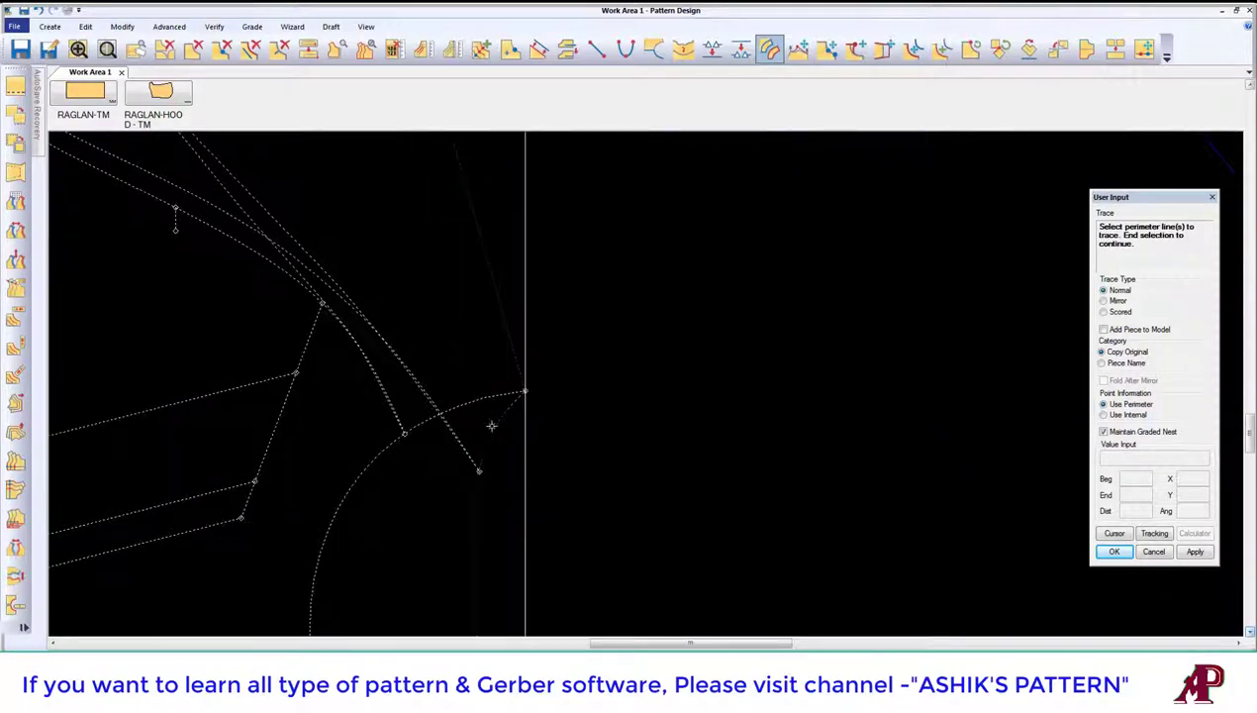
right_click(476, 376)
left_click(460, 379)
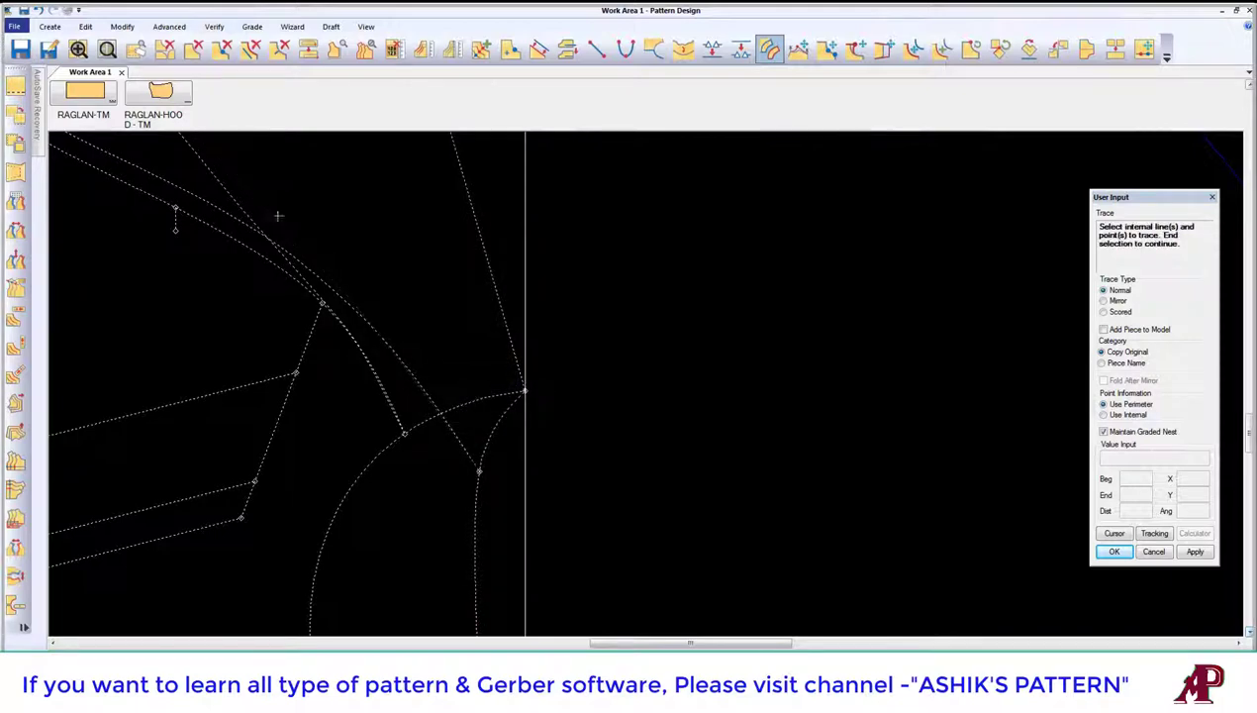
scroll(625, 521, "down", 2)
scroll(480, 395, "down", 2)
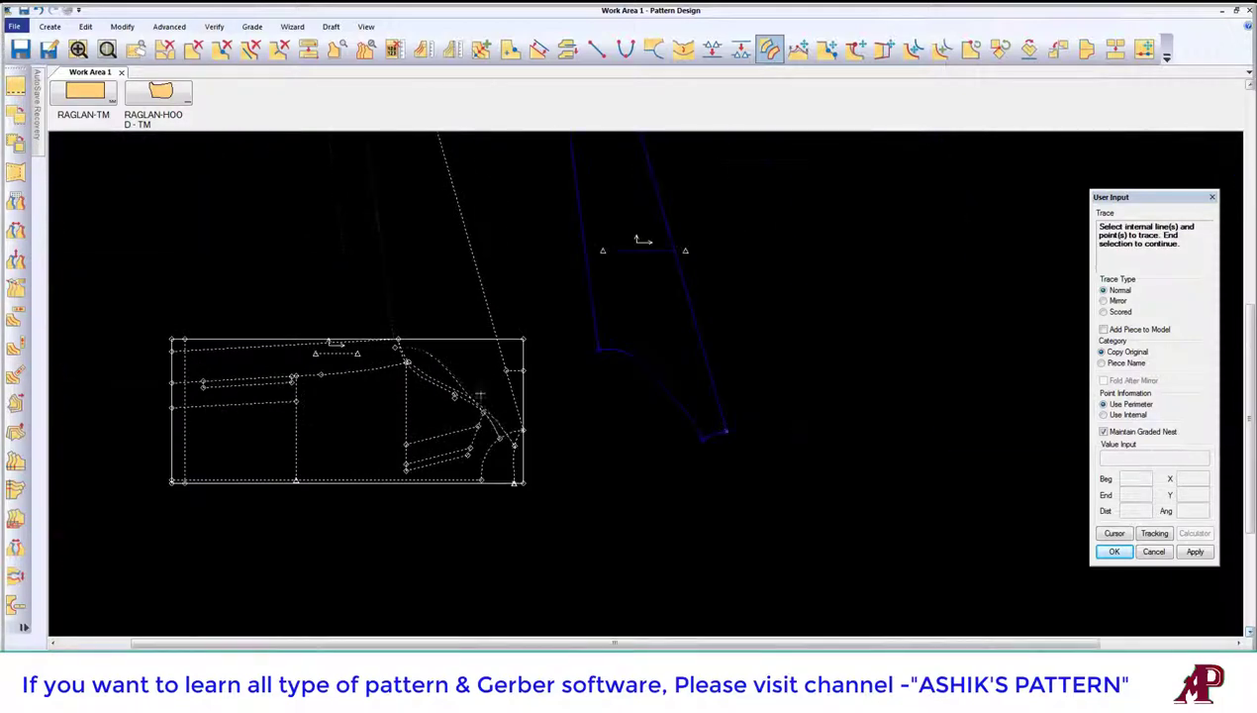
scroll(477, 434, "down", 2)
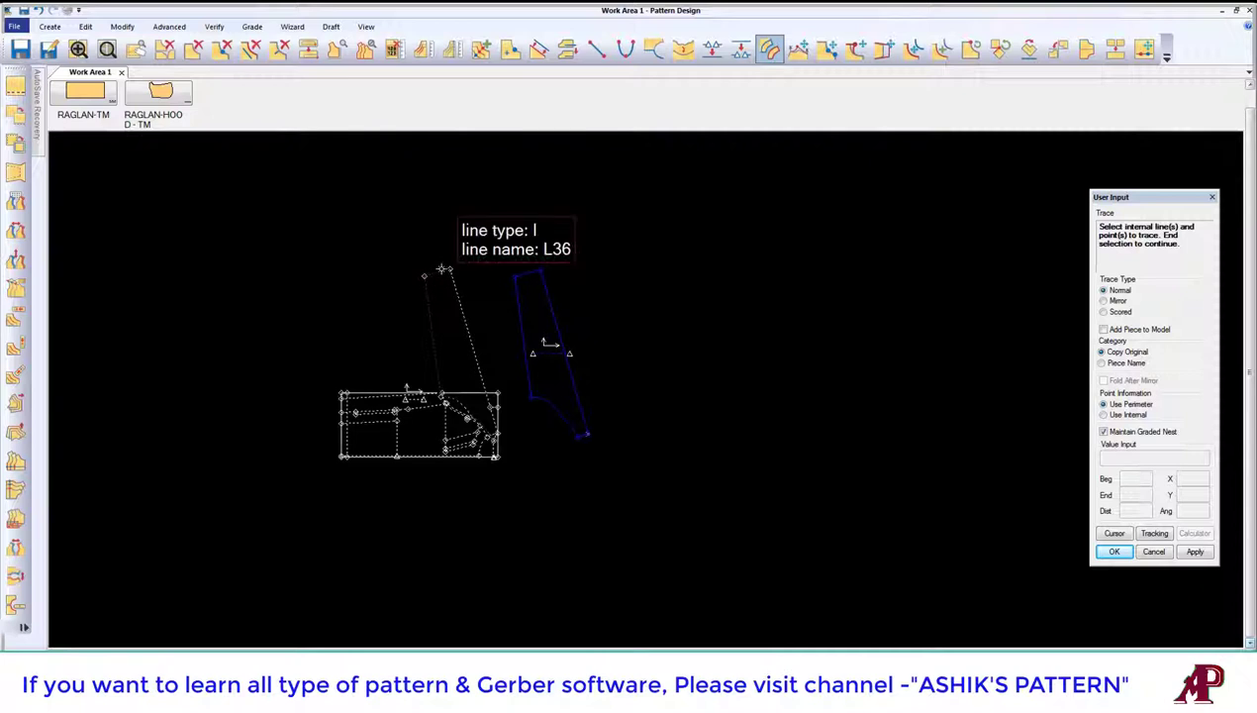
scroll(495, 436, "up", 3)
scroll(571, 542, "up", 2)
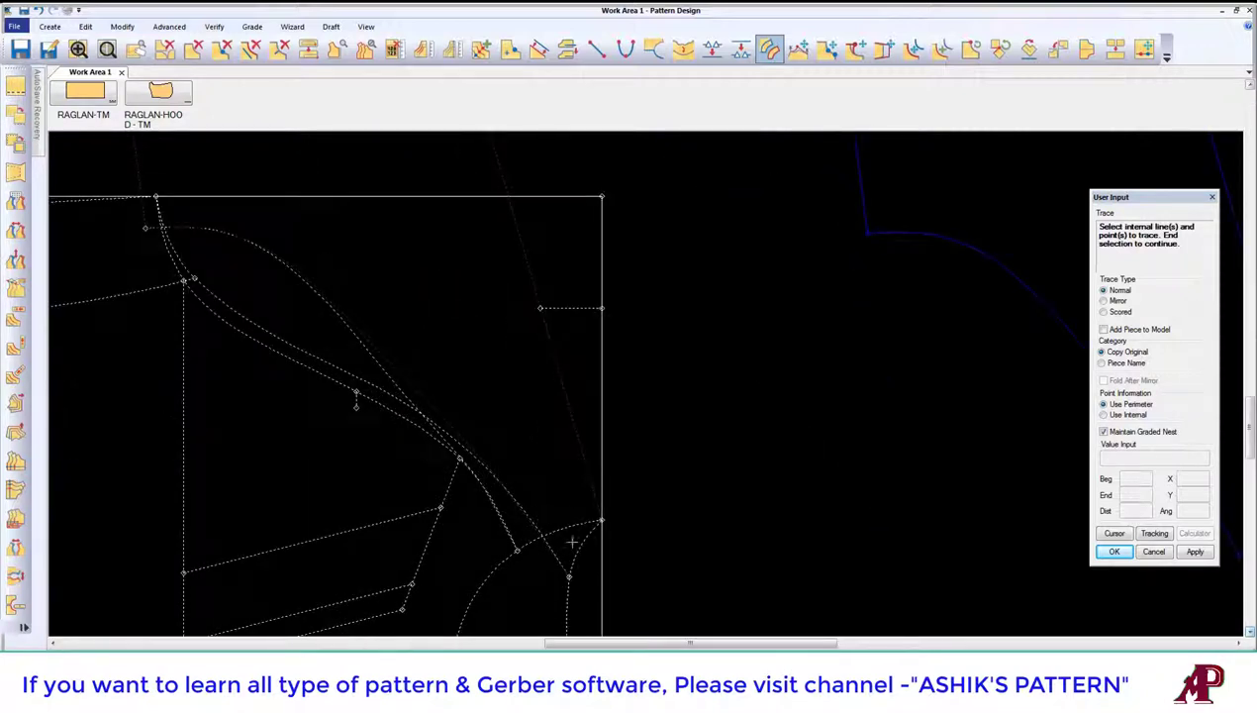
right_click(594, 427)
left_click(593, 430)
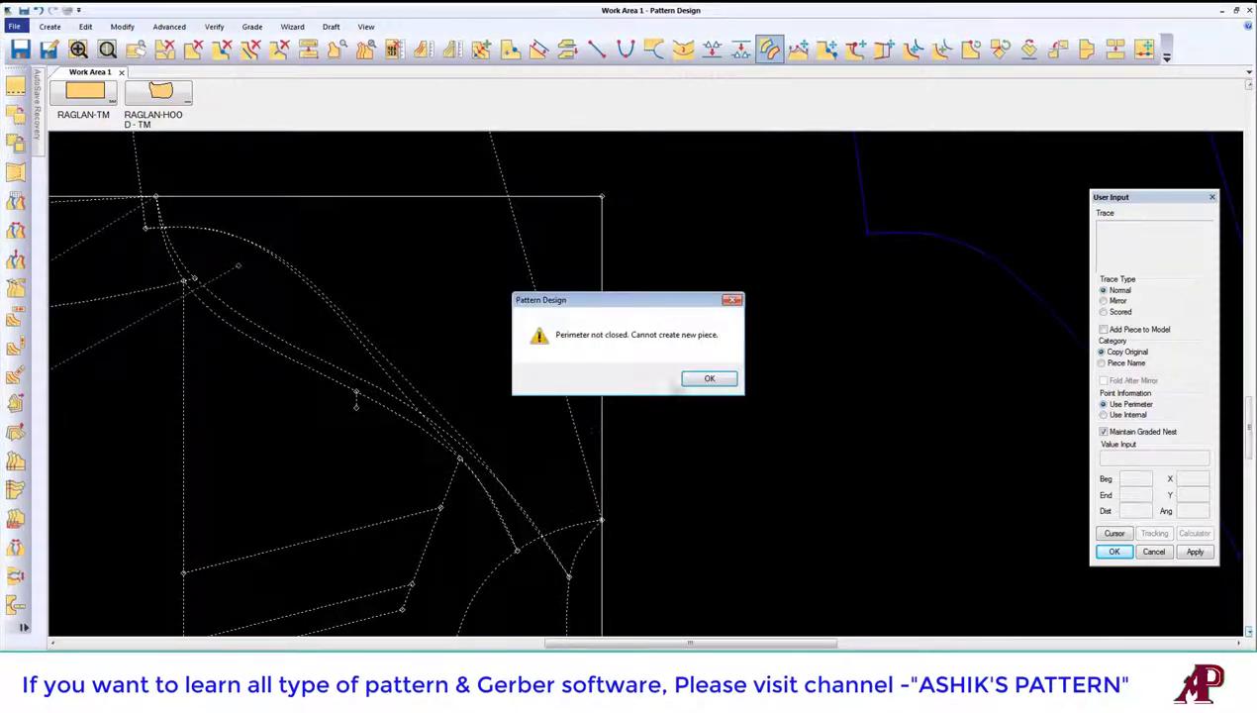
Step: Dismiss the 'Perimeter not closed' warning and cancel the failed trace
left_click(709, 381)
right_click(599, 308)
left_click(633, 328)
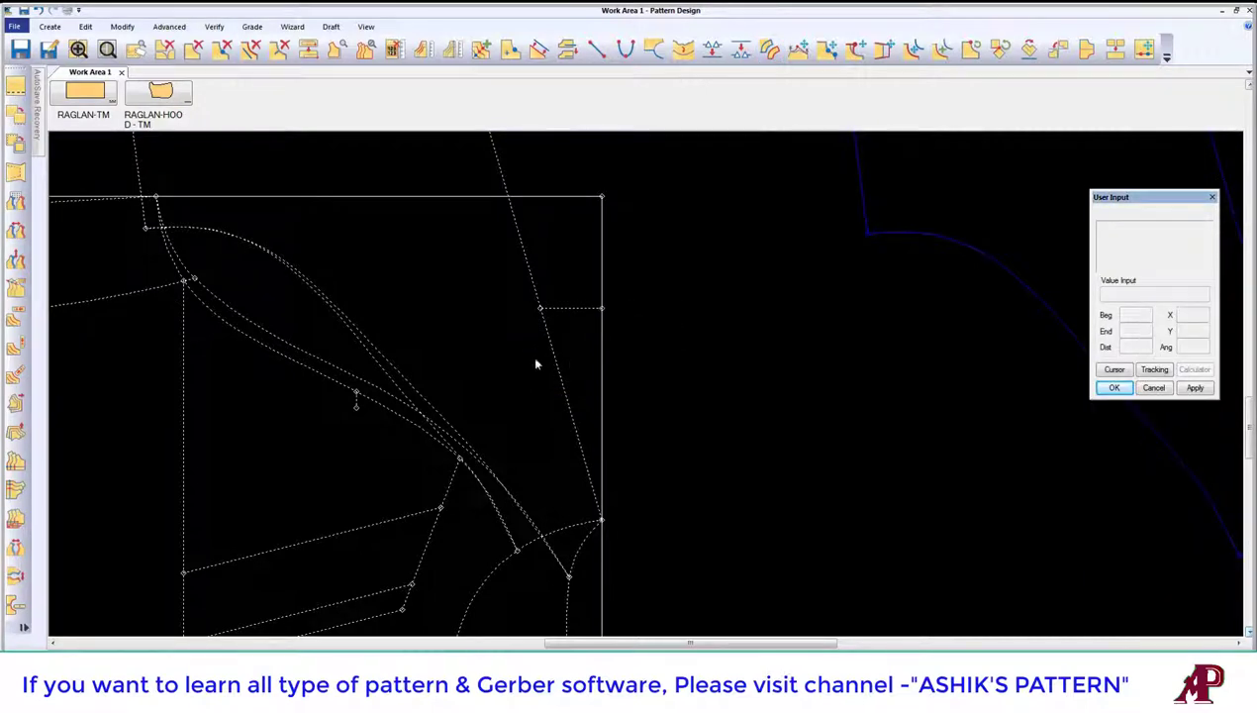
Step: Trace the sleeve's perimeter and internal lines into a new piece named RAGLAN-TM2
left_click(770, 50)
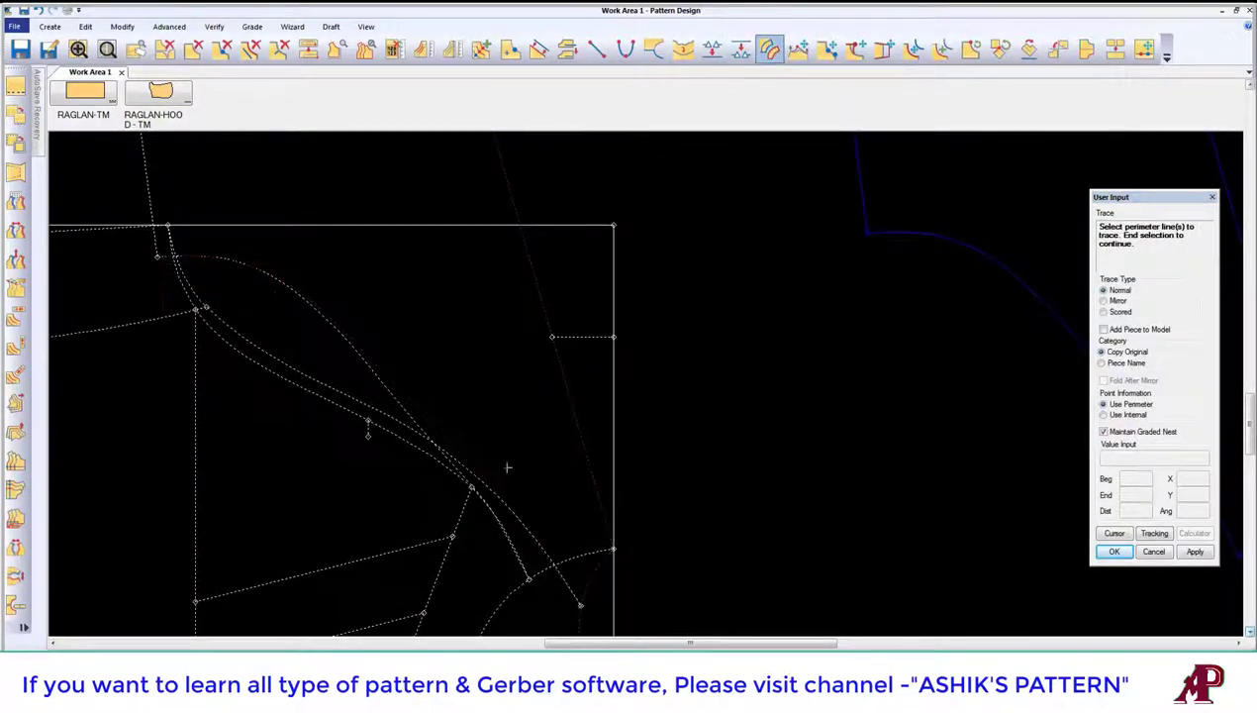
scroll(317, 263, "down", 2)
scroll(317, 262, "down", 2)
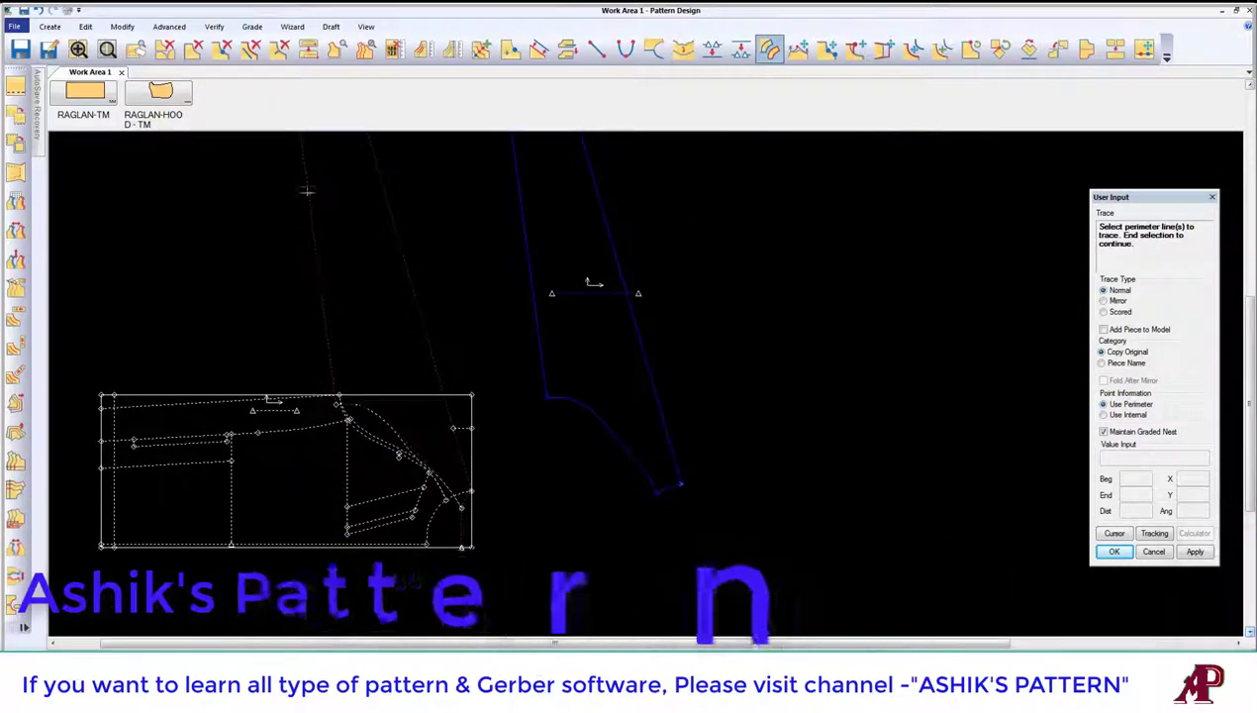
scroll(317, 263, "down", 2)
right_click(344, 234)
left_click(328, 227)
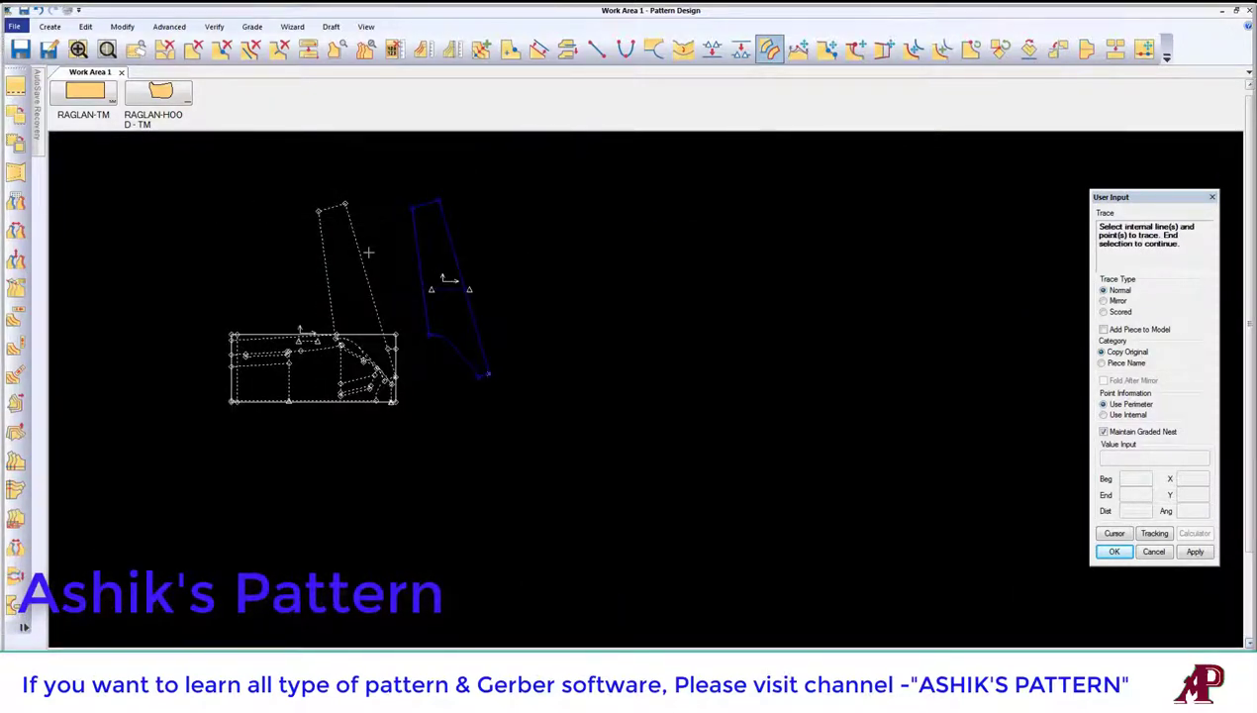
right_click(322, 243)
left_click(348, 250)
right_click(505, 285)
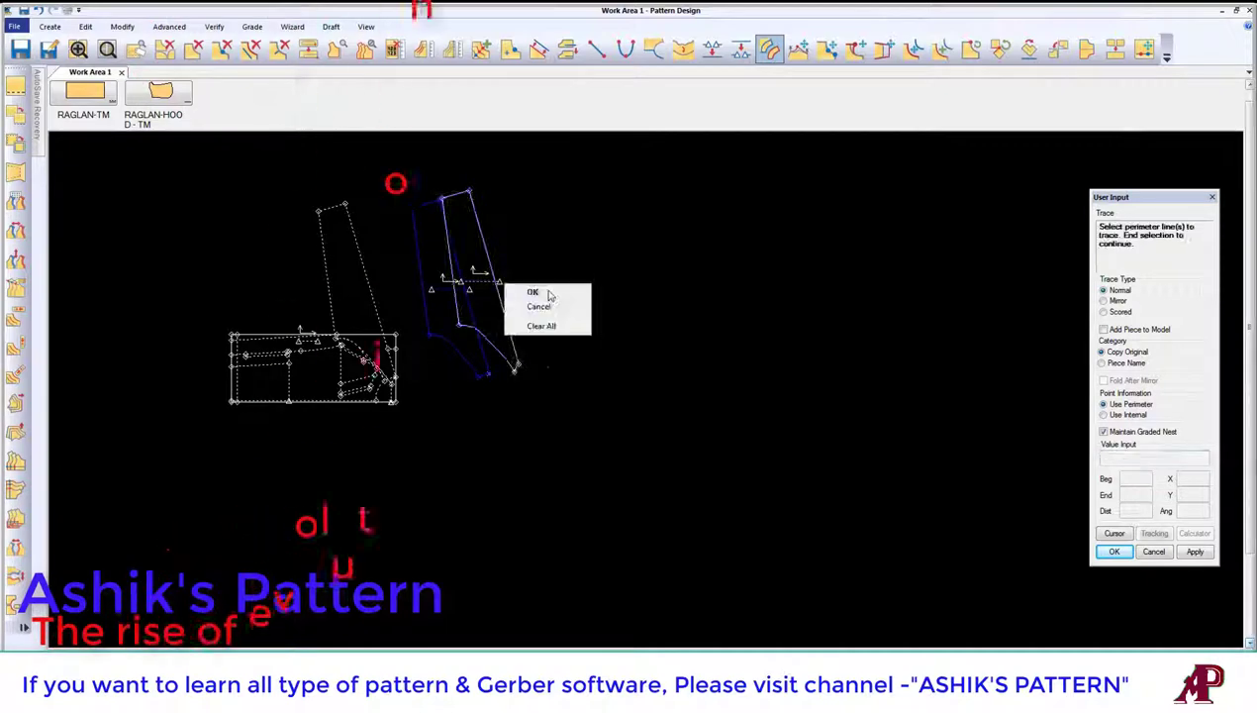
left_click(534, 289)
Step: Pick up the RAGLAN-TM2 piece to position it beside the first traced copy
scroll(525, 337, "up", 2)
scroll(683, 376, "up", 2)
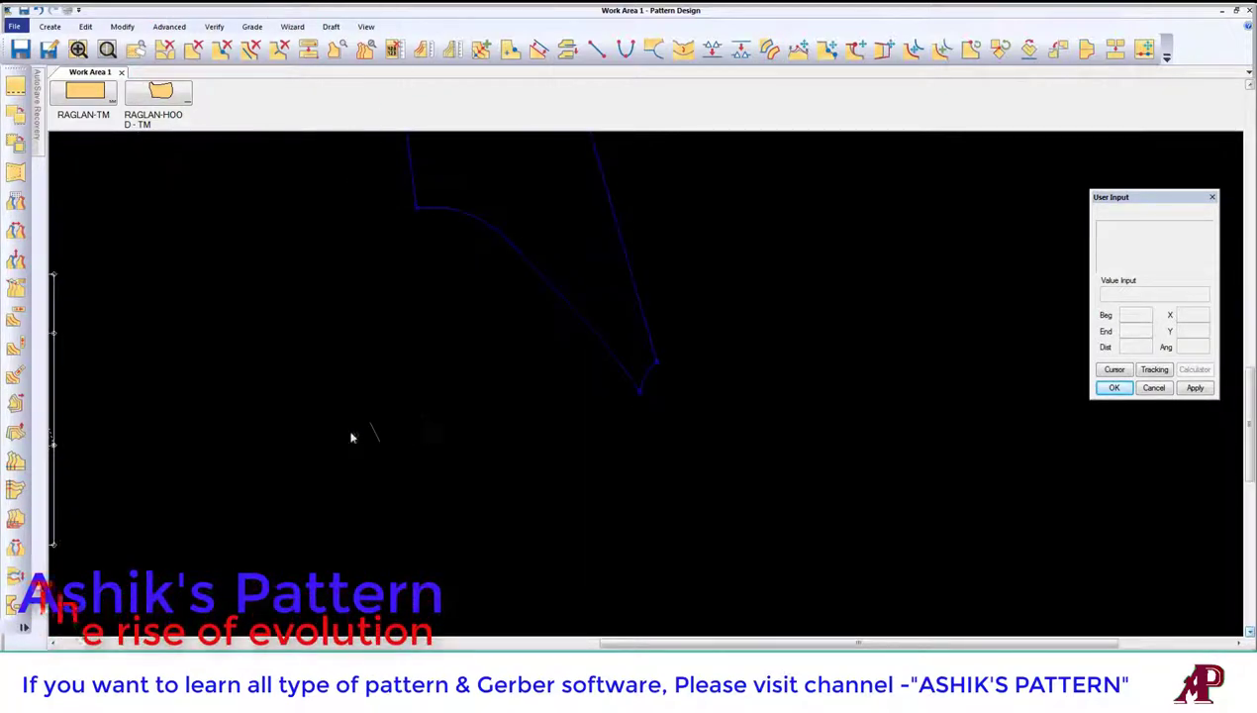
scroll(350, 434, "down", 2)
scroll(364, 457, "up", 2)
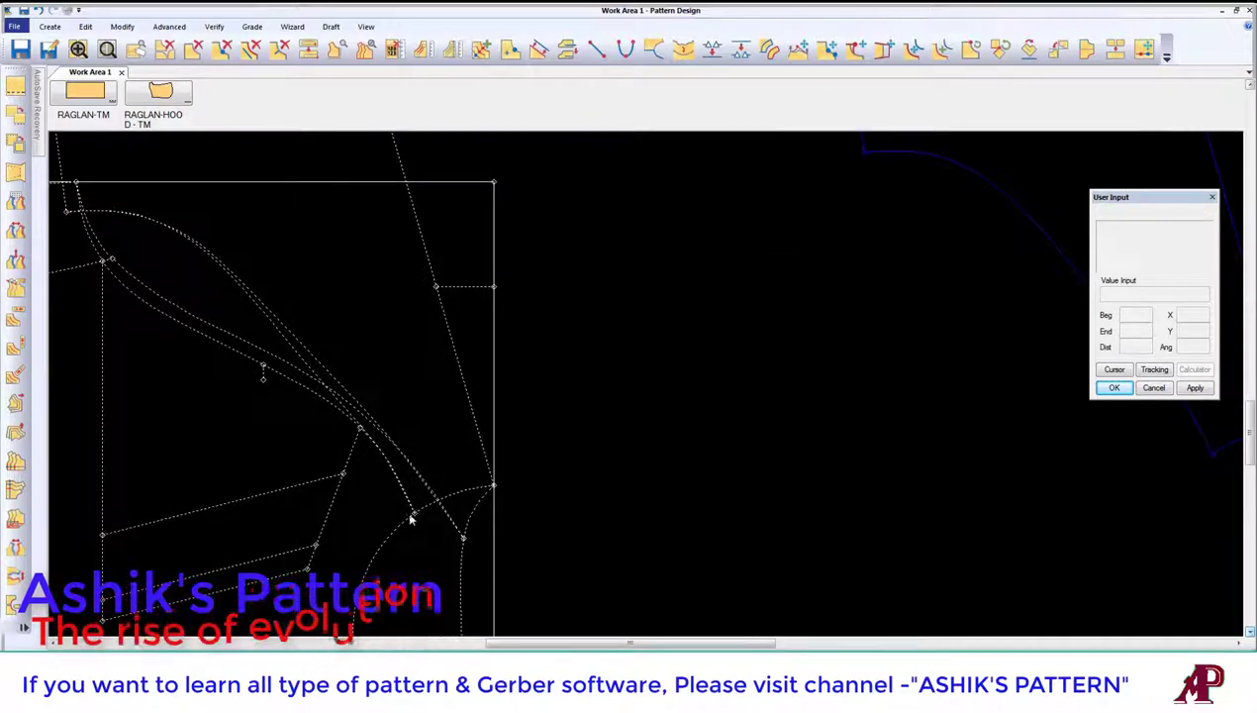
left_click(425, 357)
scroll(426, 357, "down", 2)
scroll(456, 424, "down", 1)
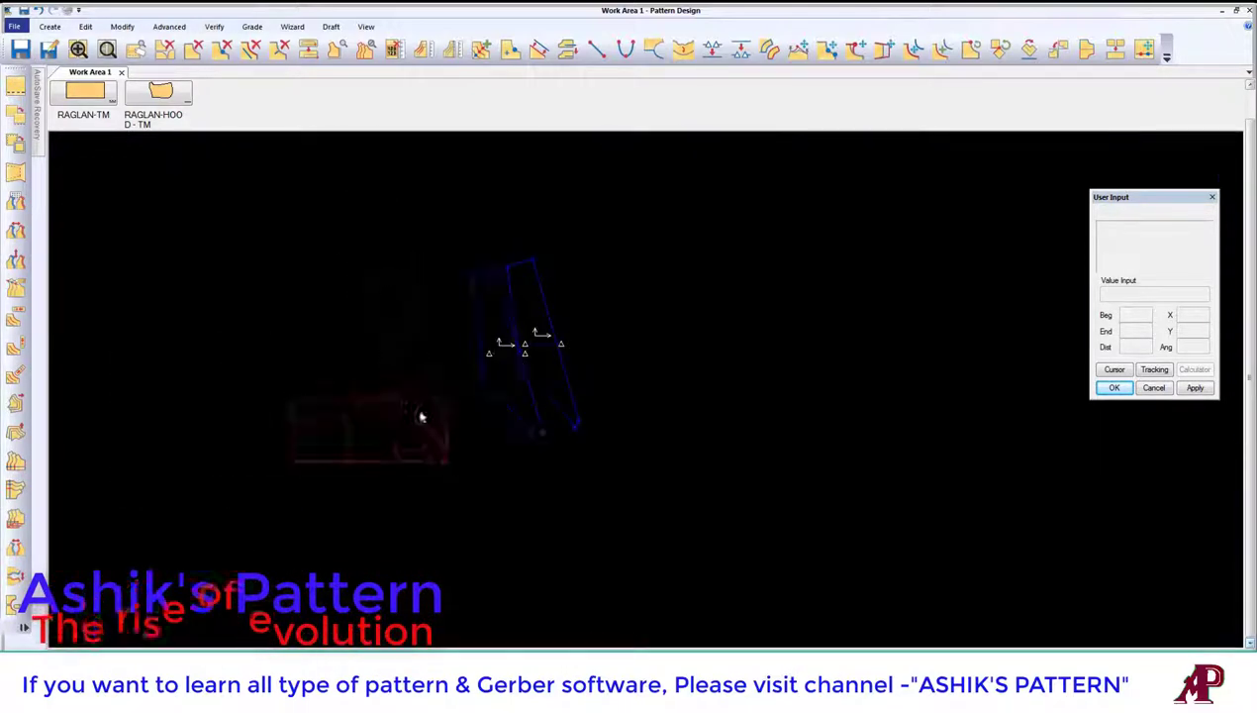
scroll(559, 332, "up", 1)
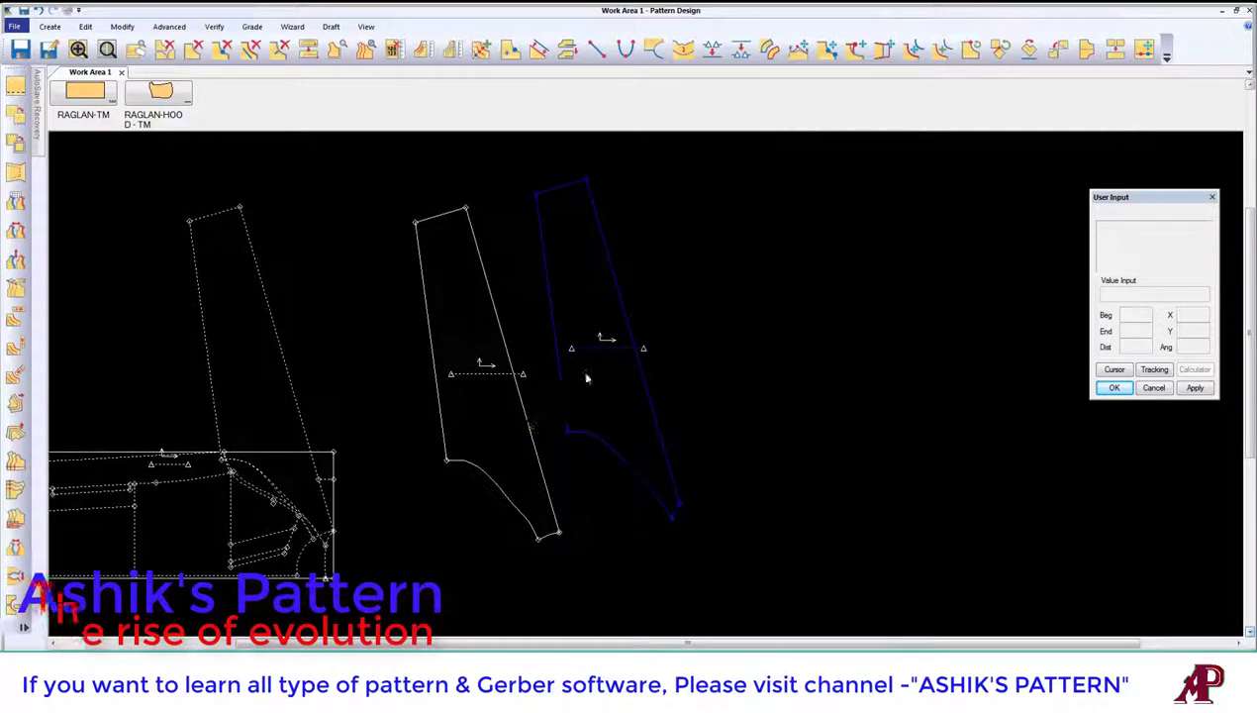
Step: Drop the second sleeve beside the first and create a rectangle piece as a reference
left_click(560, 332)
left_click(50, 26)
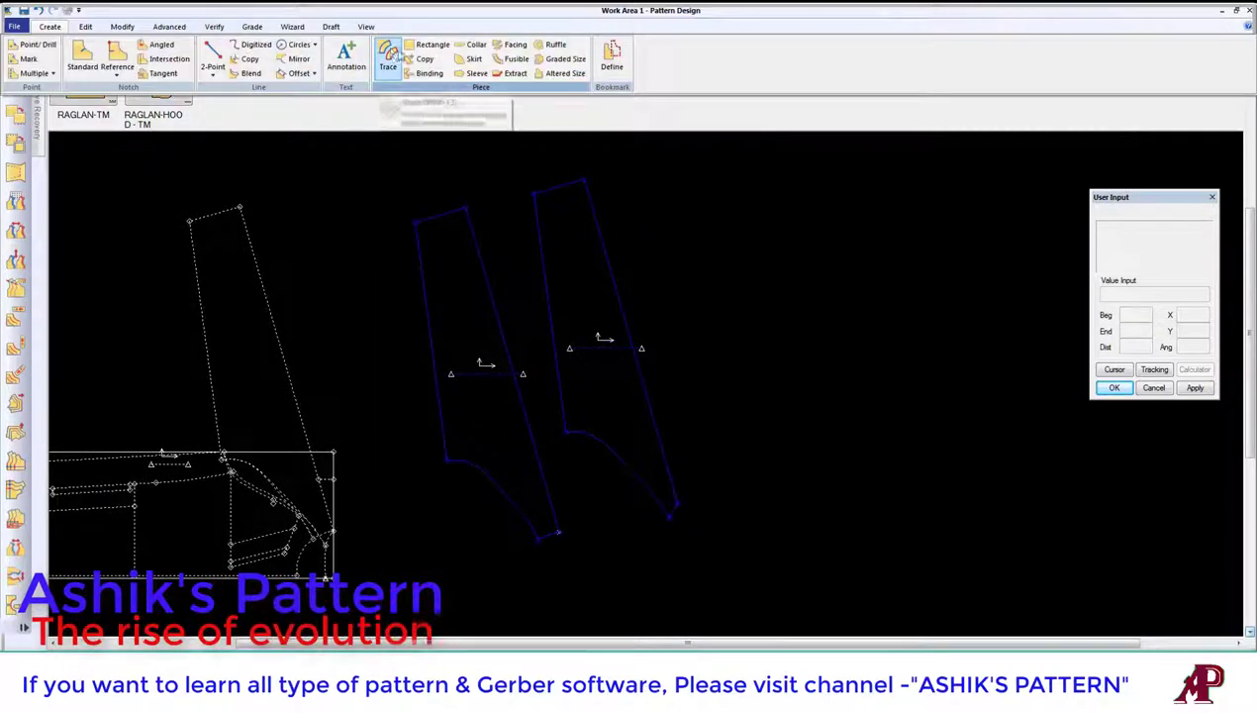
left_click(433, 43)
left_click(752, 300)
left_click(1006, 373)
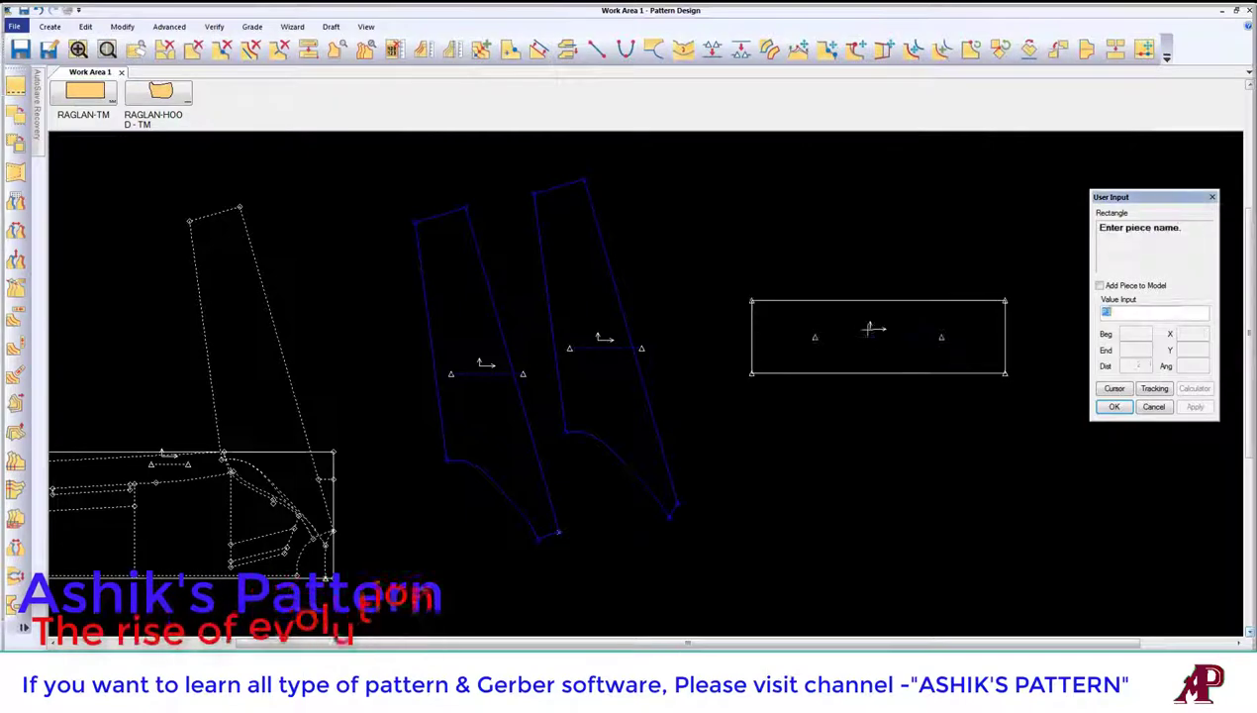
right_click(869, 335)
left_click(869, 334)
Step: Set and rotate the traced sleeve onto the rectangle using matching points
left_click(999, 47)
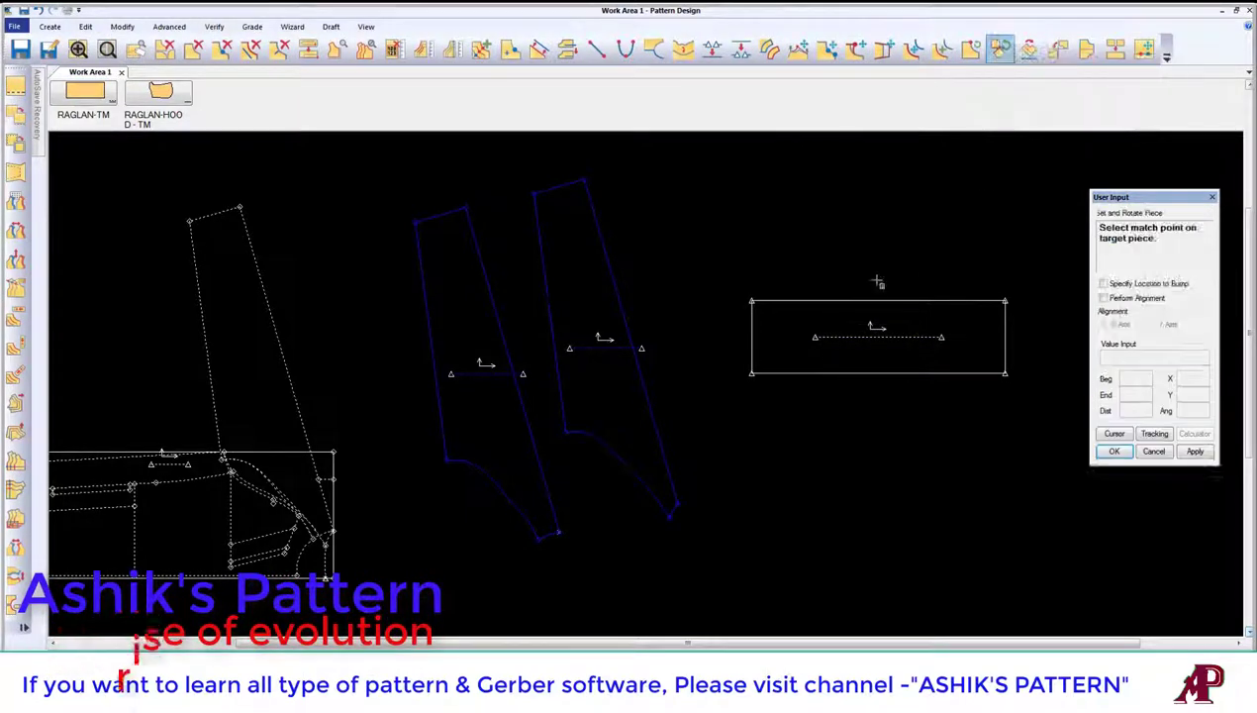
left_click(846, 298)
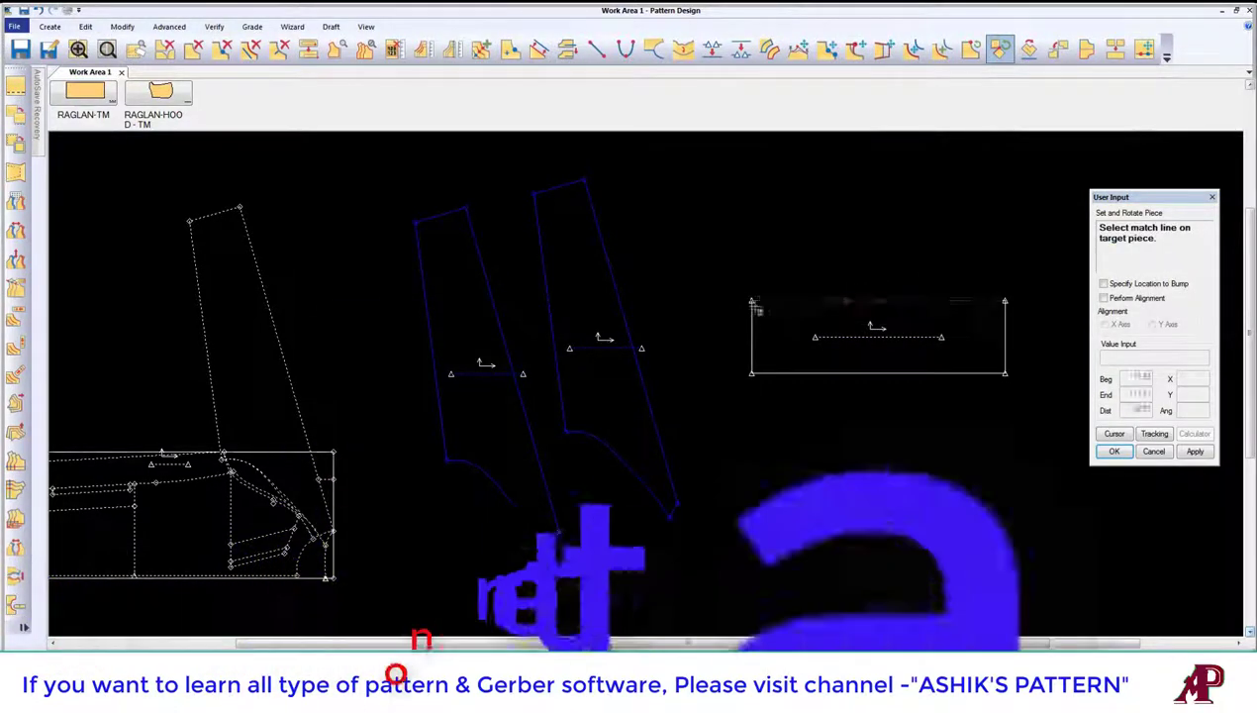
left_click(627, 329)
right_click(648, 255)
left_click(657, 259)
right_click(633, 223)
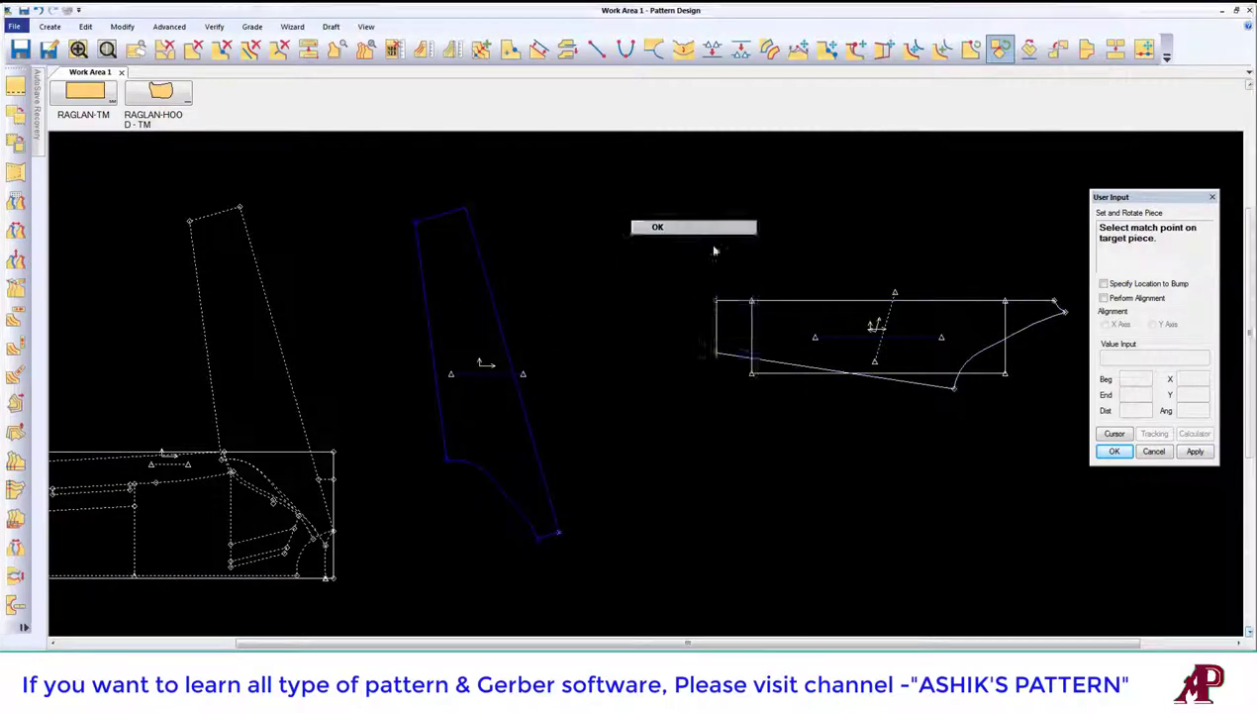
left_click(658, 226)
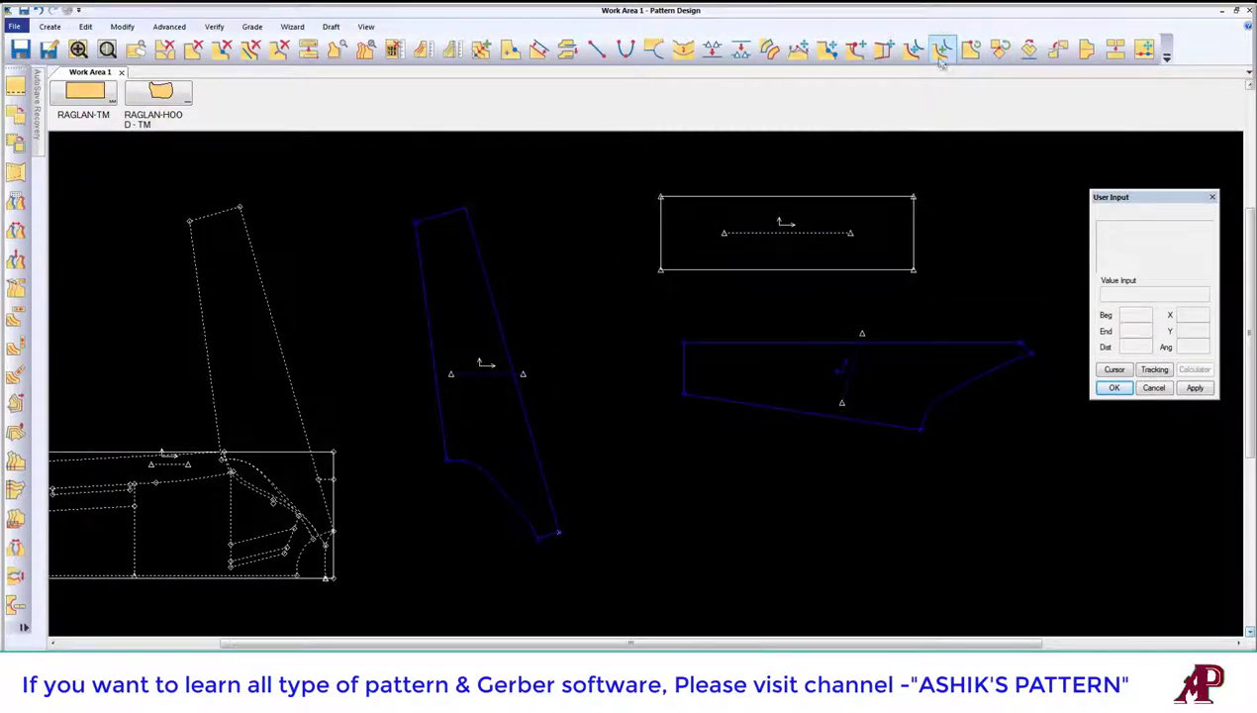
Step: Redo Set and Rotate with two match points and place the now-horizontal sleeve above the first
left_click(1000, 48)
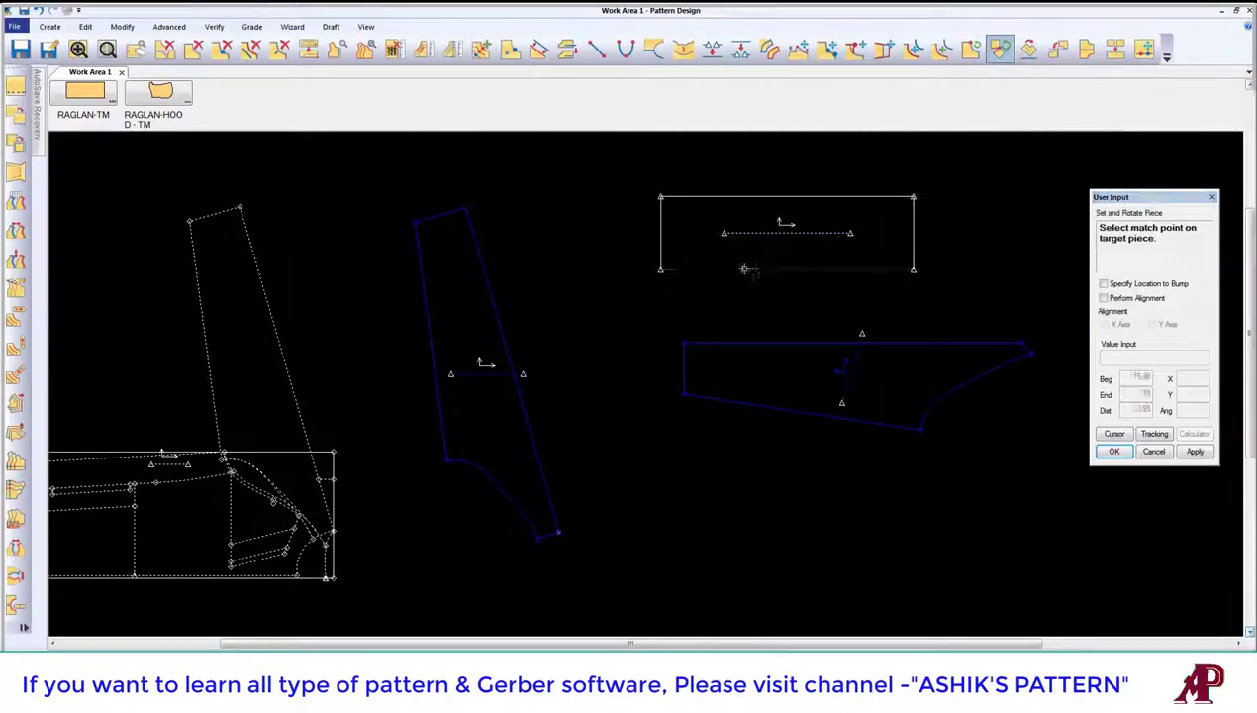
left_click(786, 266)
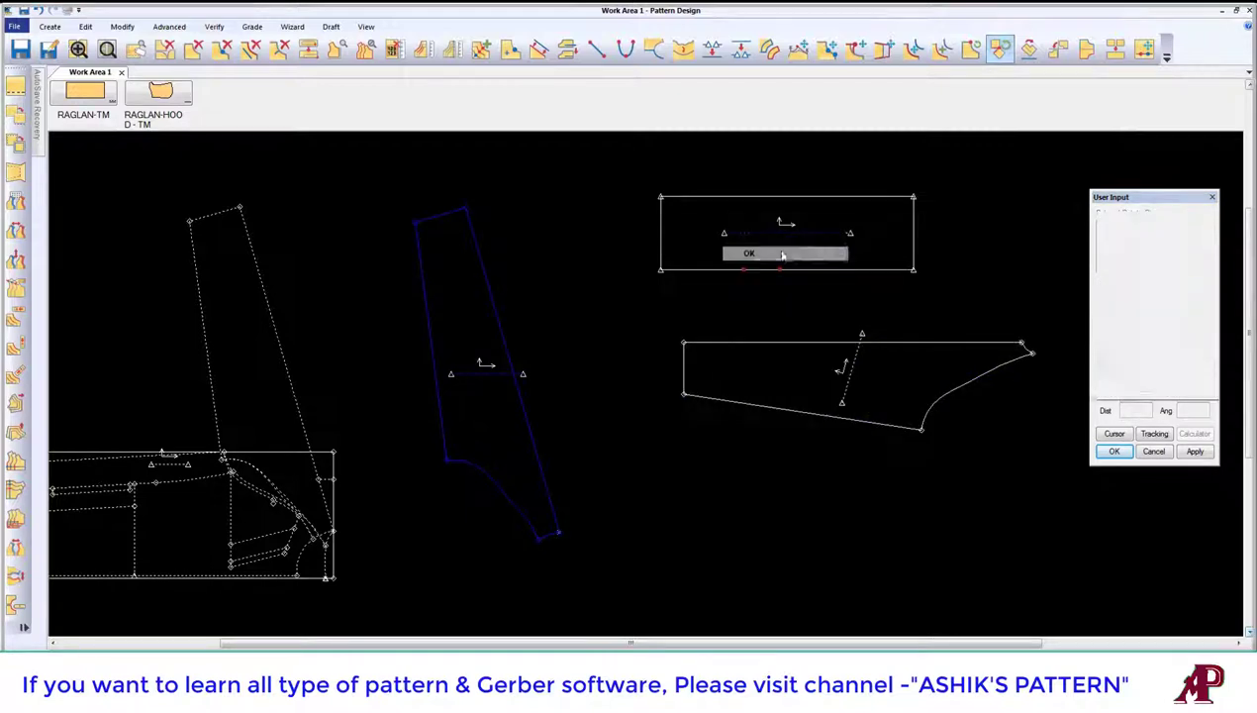
left_click(498, 310)
left_click(999, 48)
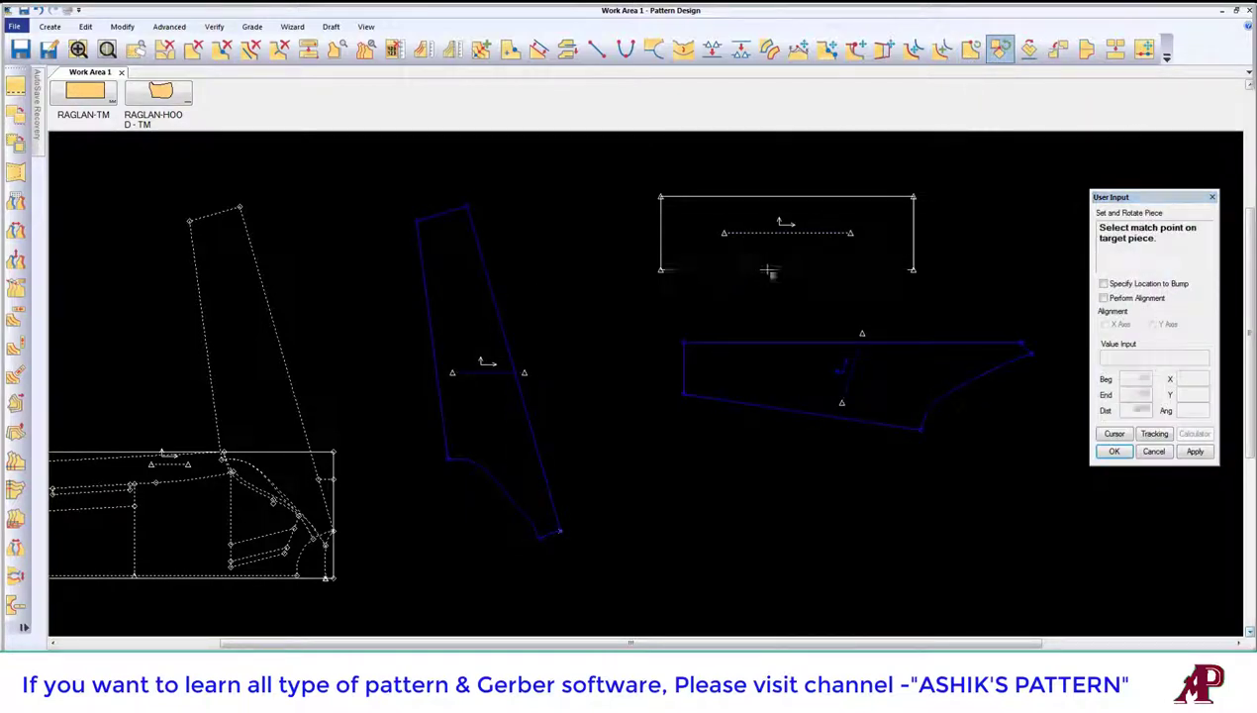
left_click(768, 269)
left_click(503, 329)
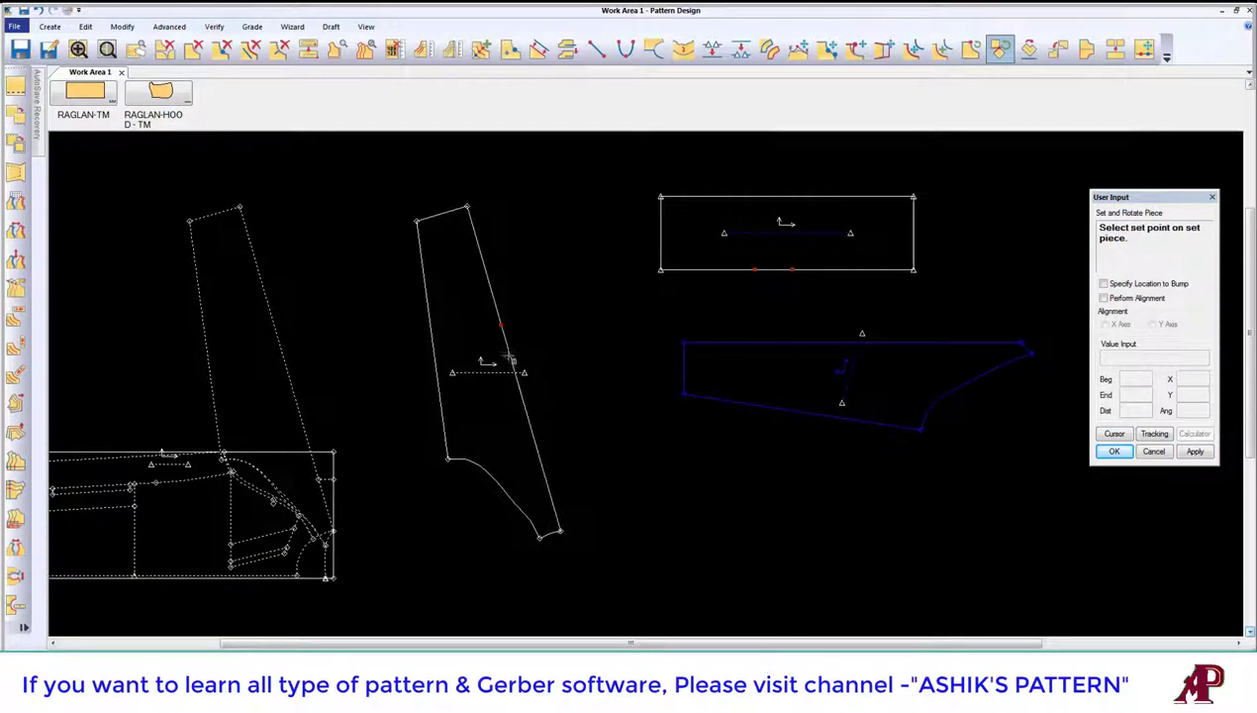
left_click(754, 238)
right_click(774, 254)
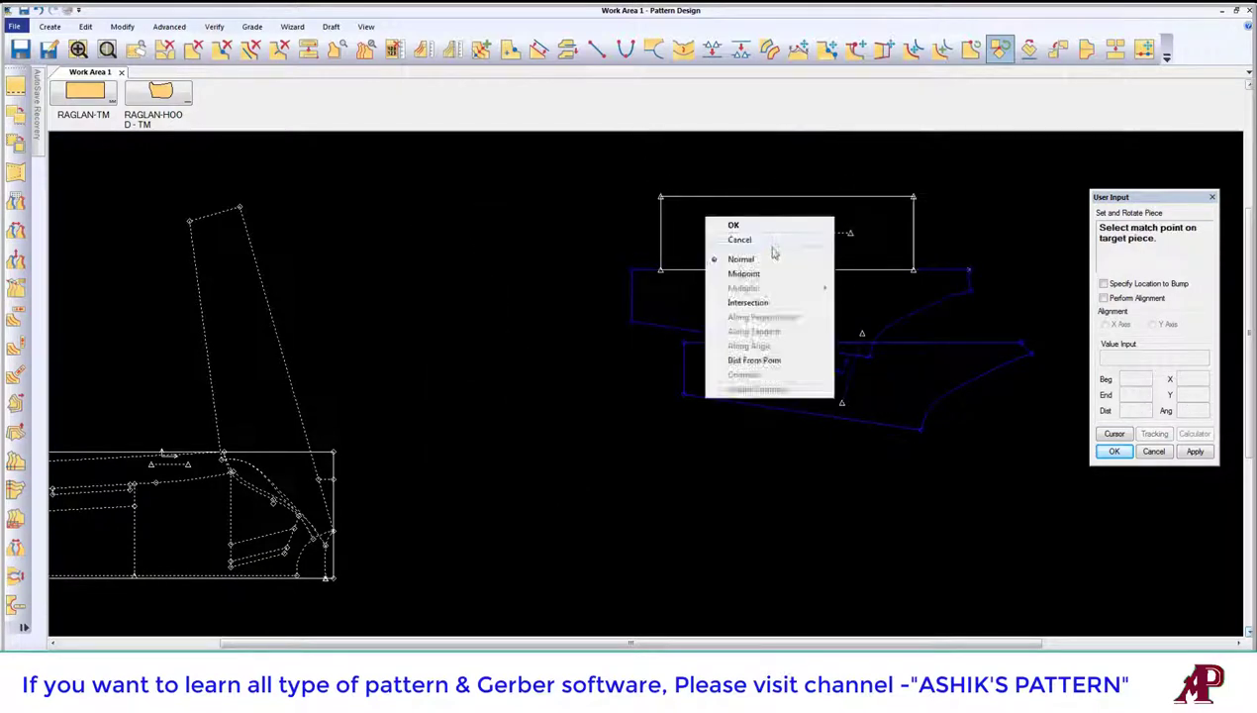
left_click(803, 216)
right_click(724, 212)
left_click(728, 234)
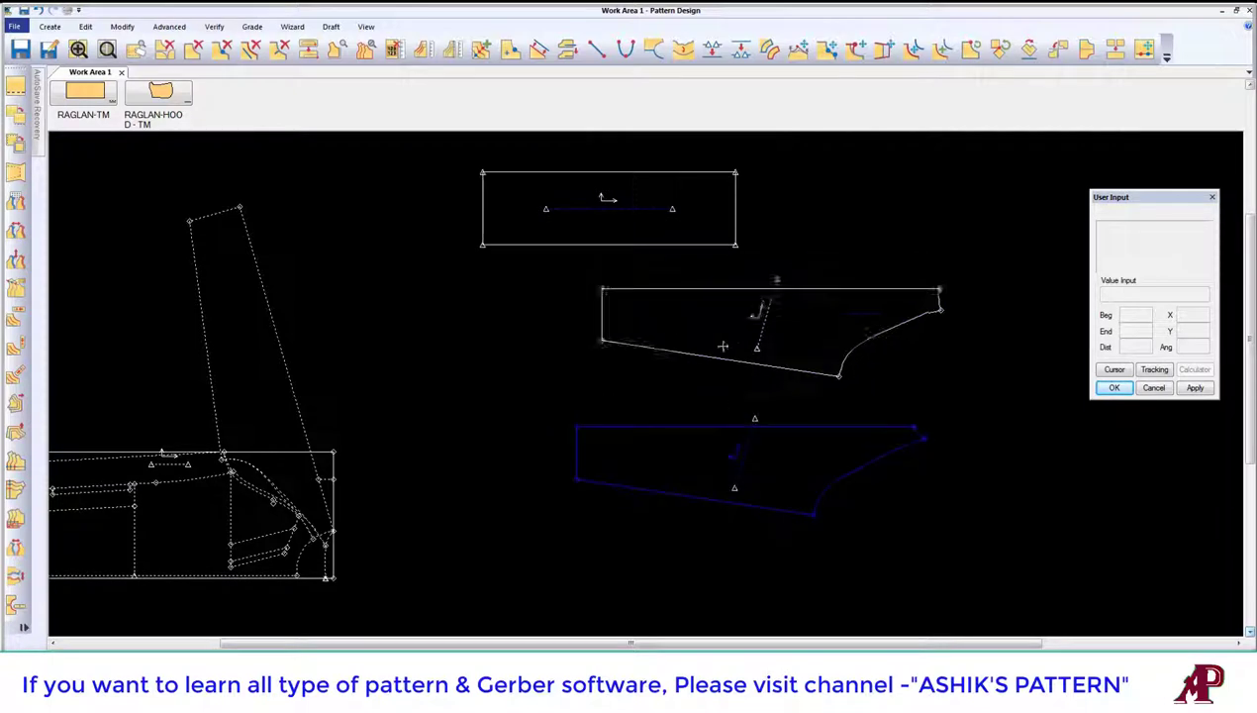
left_click(458, 240)
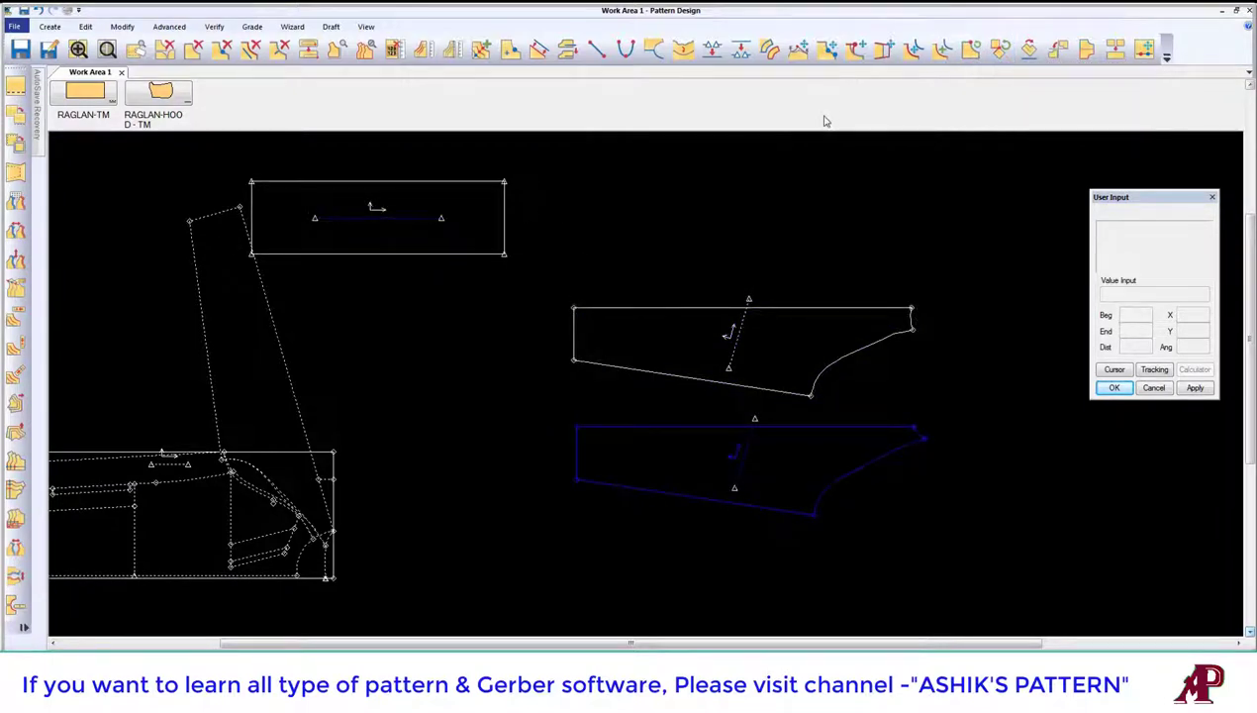
Step: Realign both sleeve pieces' grain lines to horizontal using Realign Grain/Grade Ref
left_click(1030, 49)
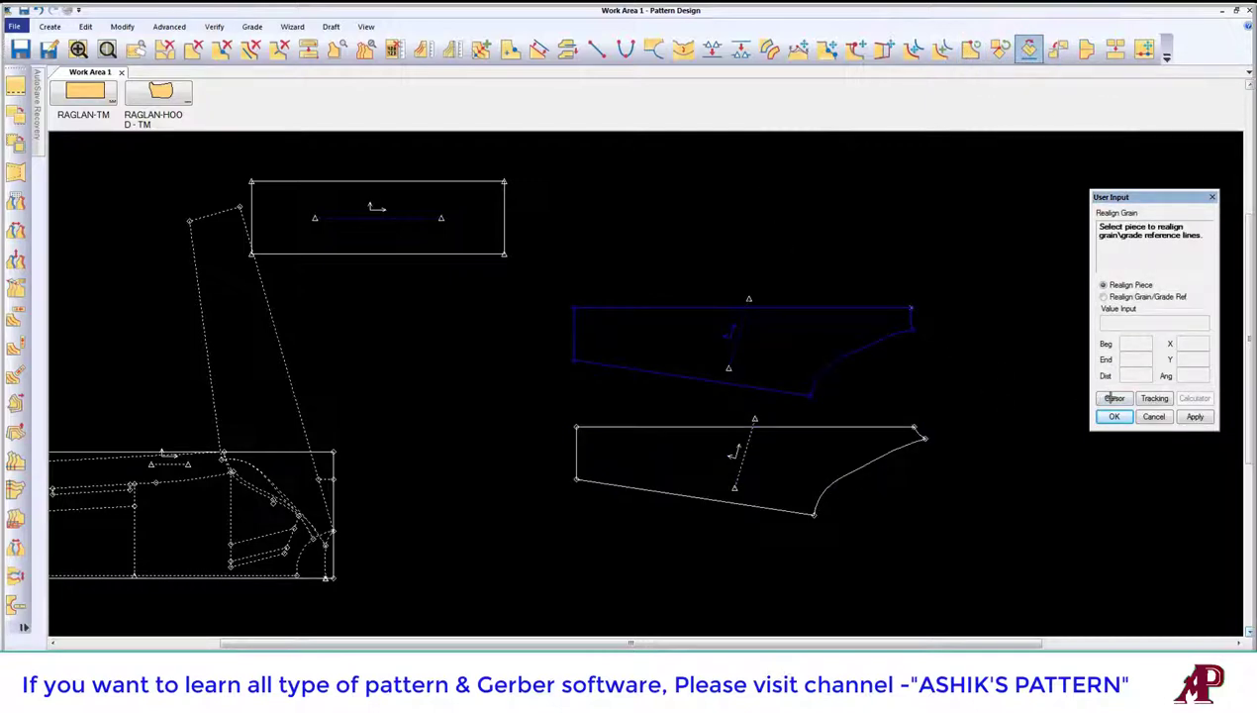
left_click(1115, 398)
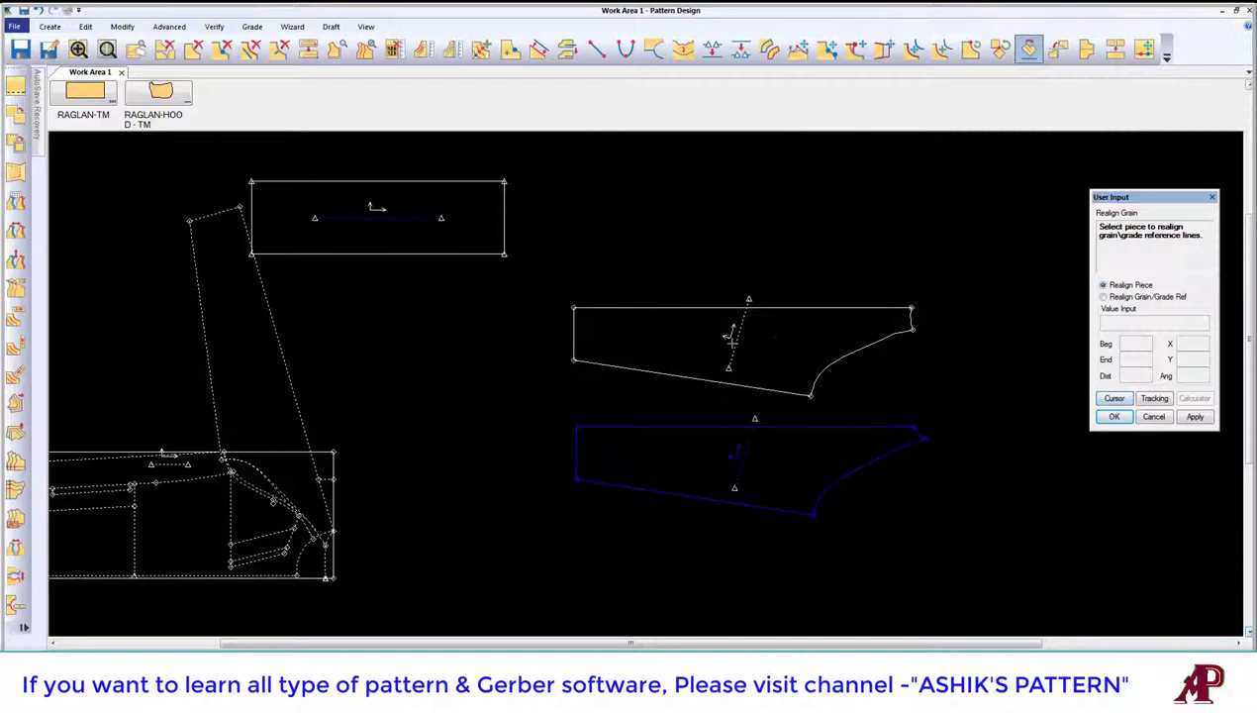
left_click(1117, 297)
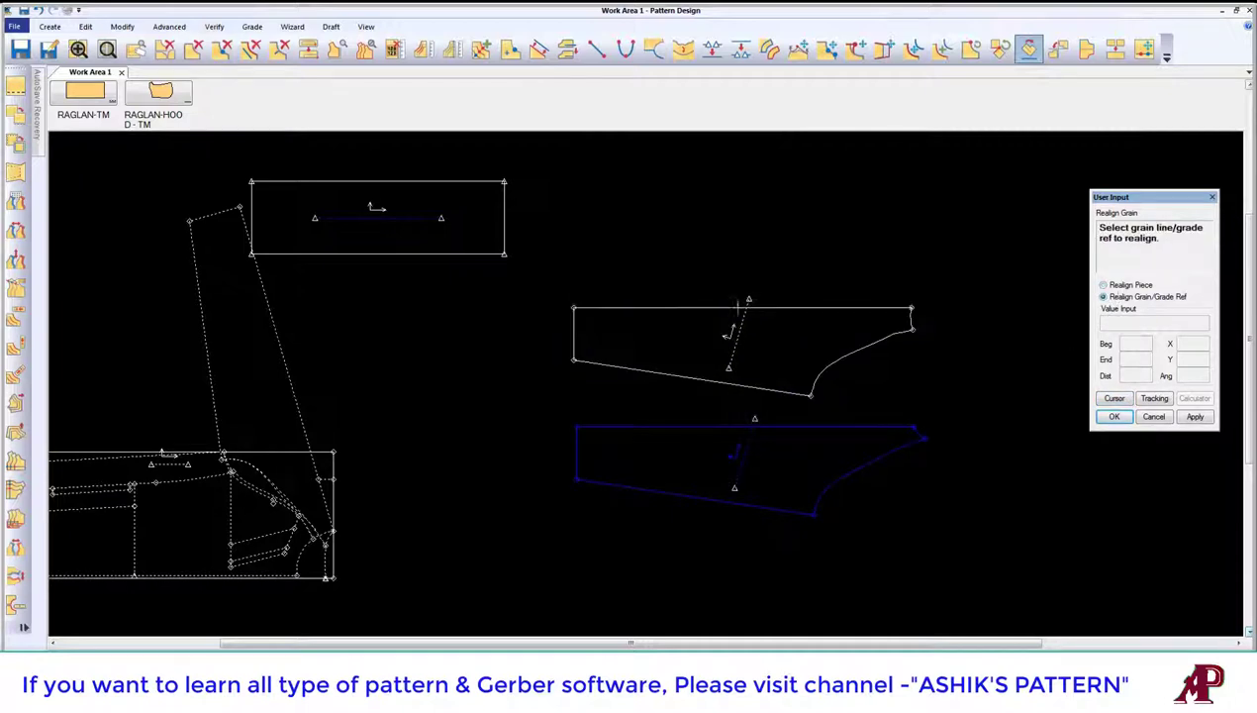
left_click(748, 435)
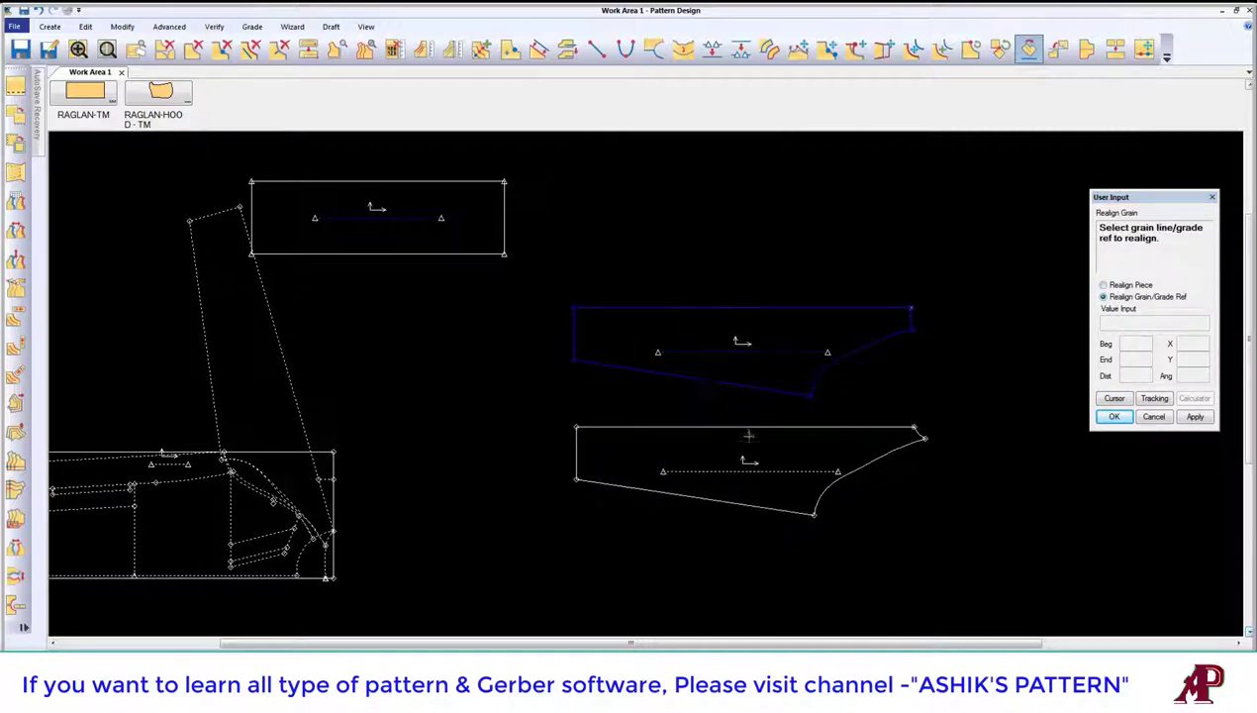
Step: Move the rectangle piece aside and remove it from the work area
left_click(750, 423)
left_click_drag(444, 215, 643, 193)
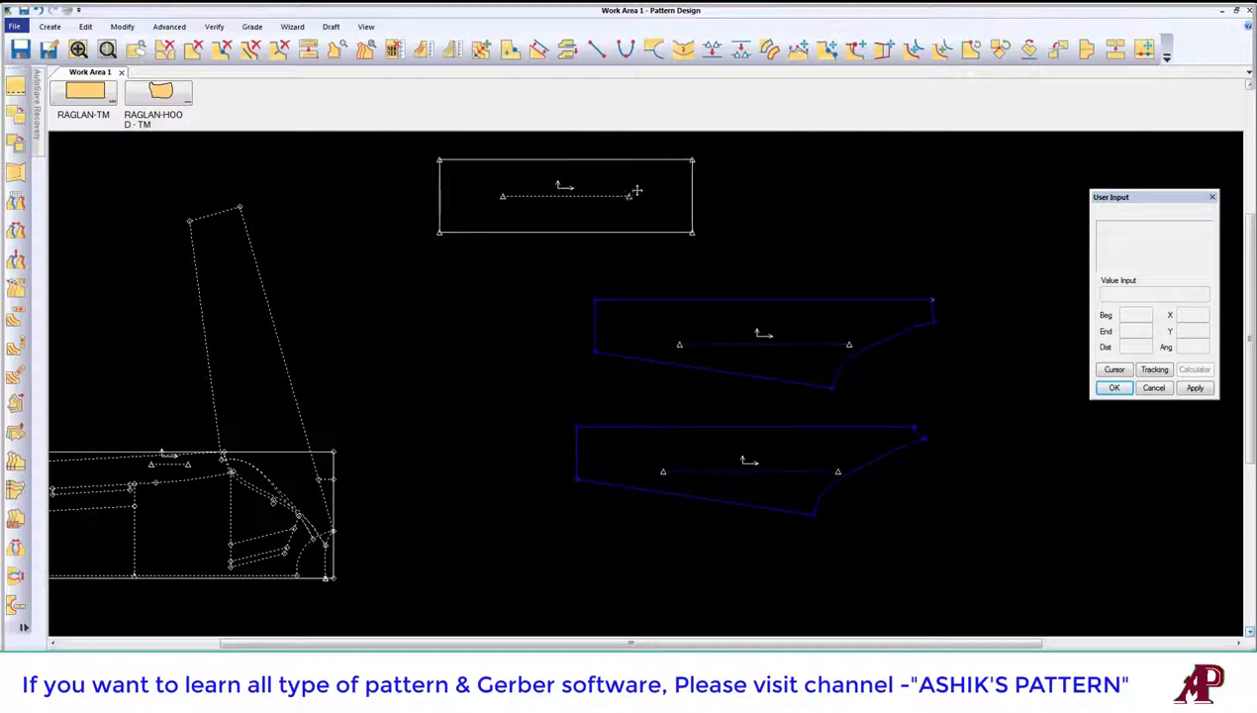
right_click(598, 182)
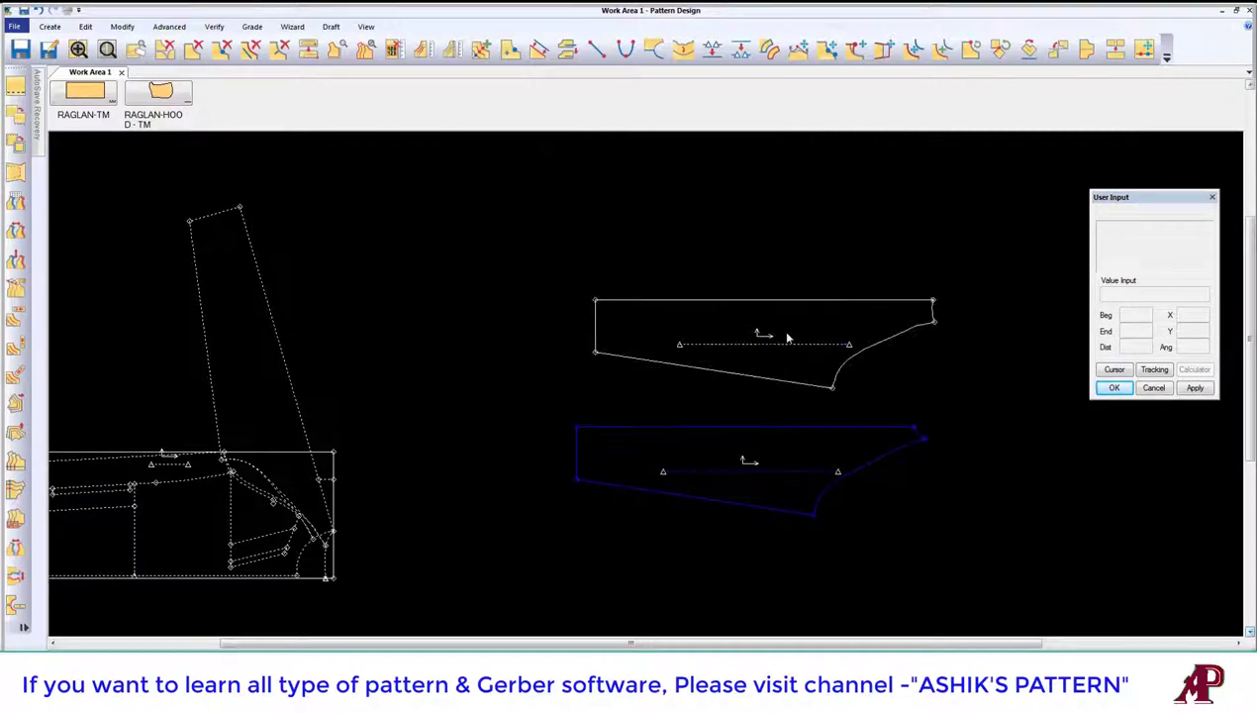
left_click(638, 384)
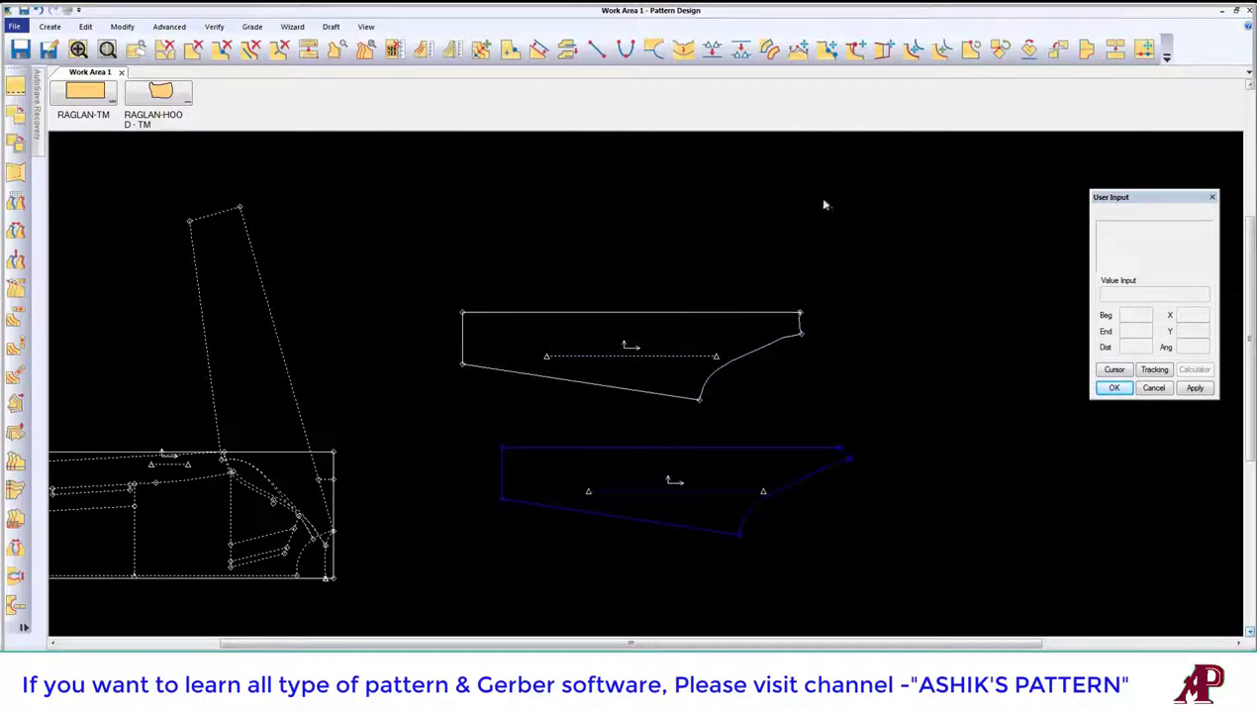
Step: Smooth the upper sleeve's right-end curved edge with Smooth Line at factor 0.005
left_click(681, 51)
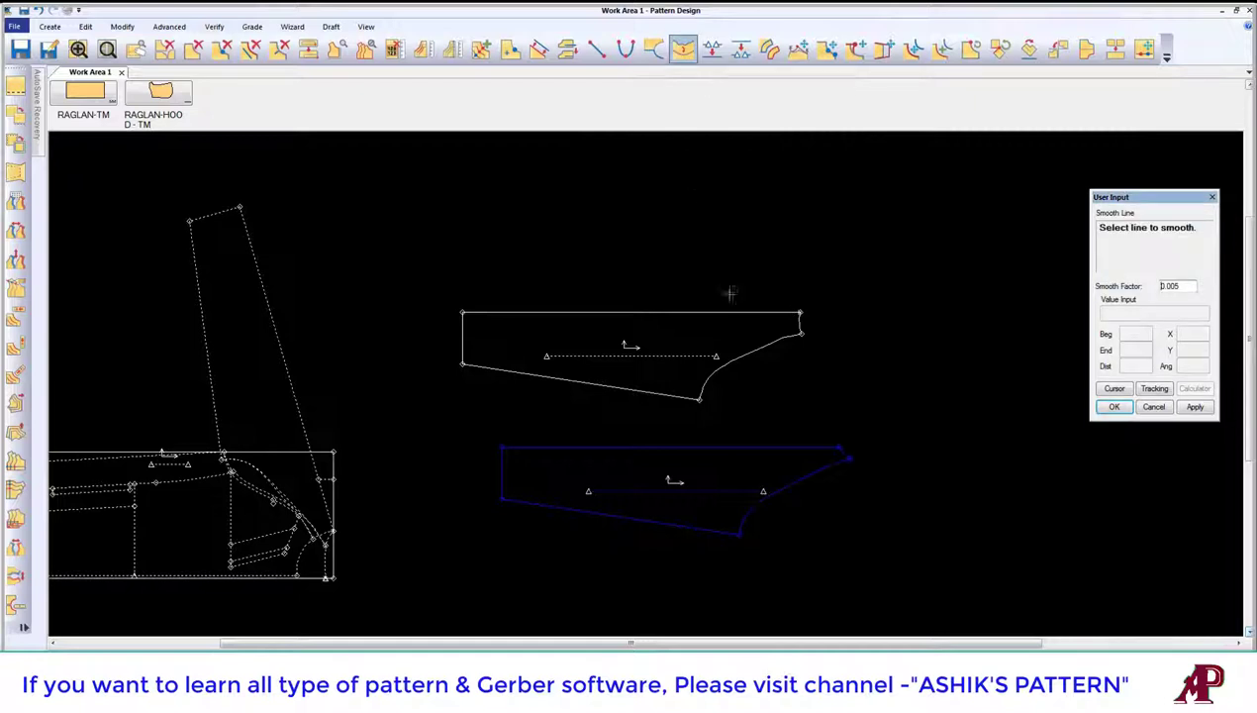
left_click(764, 344)
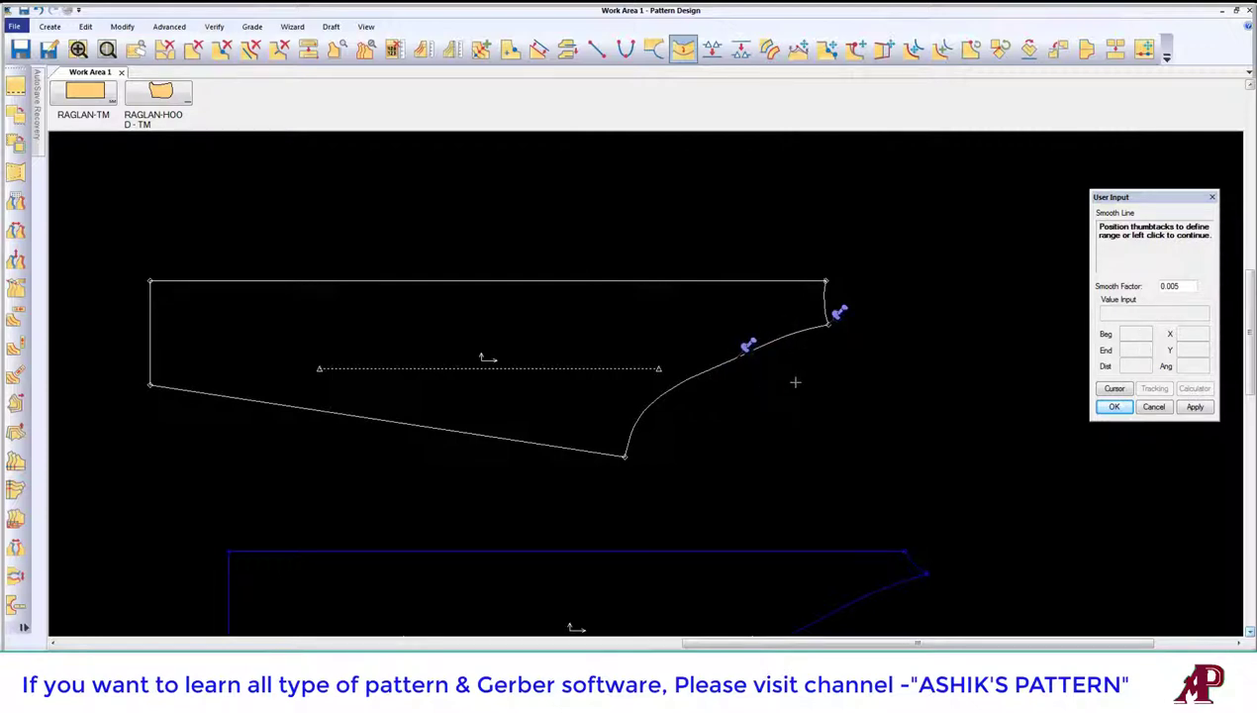
right_click(781, 308)
left_click(772, 326)
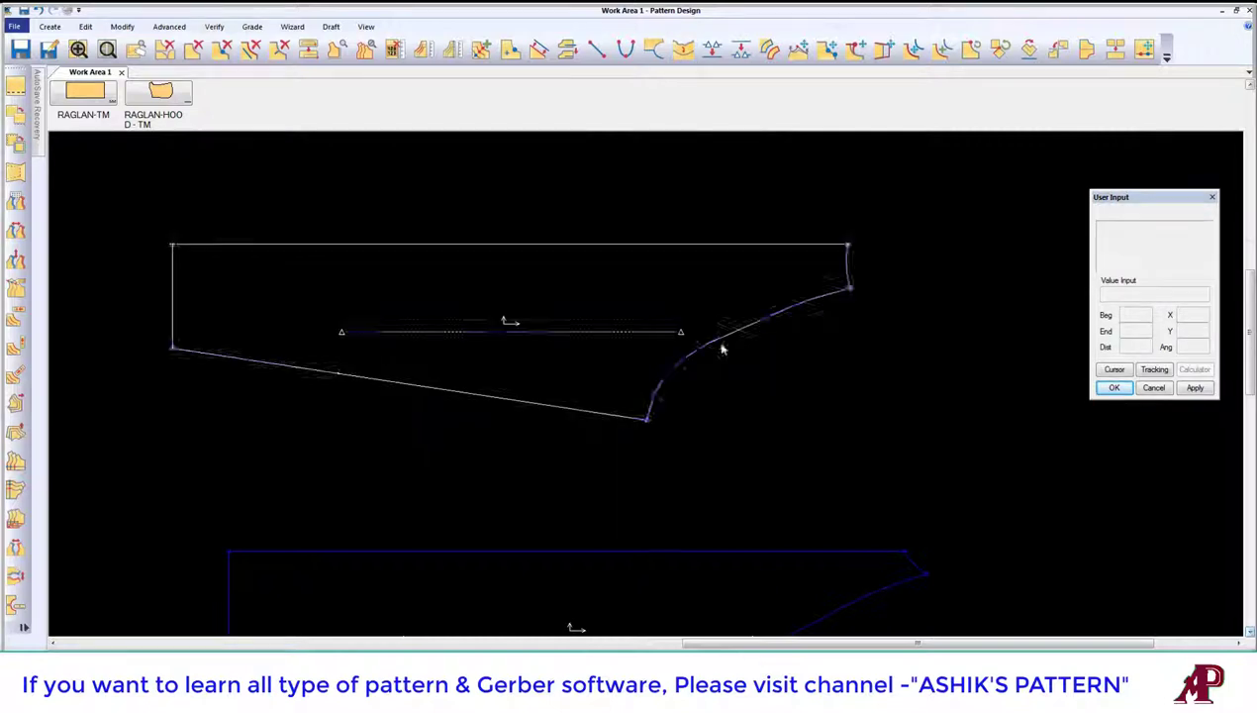
left_click(642, 386)
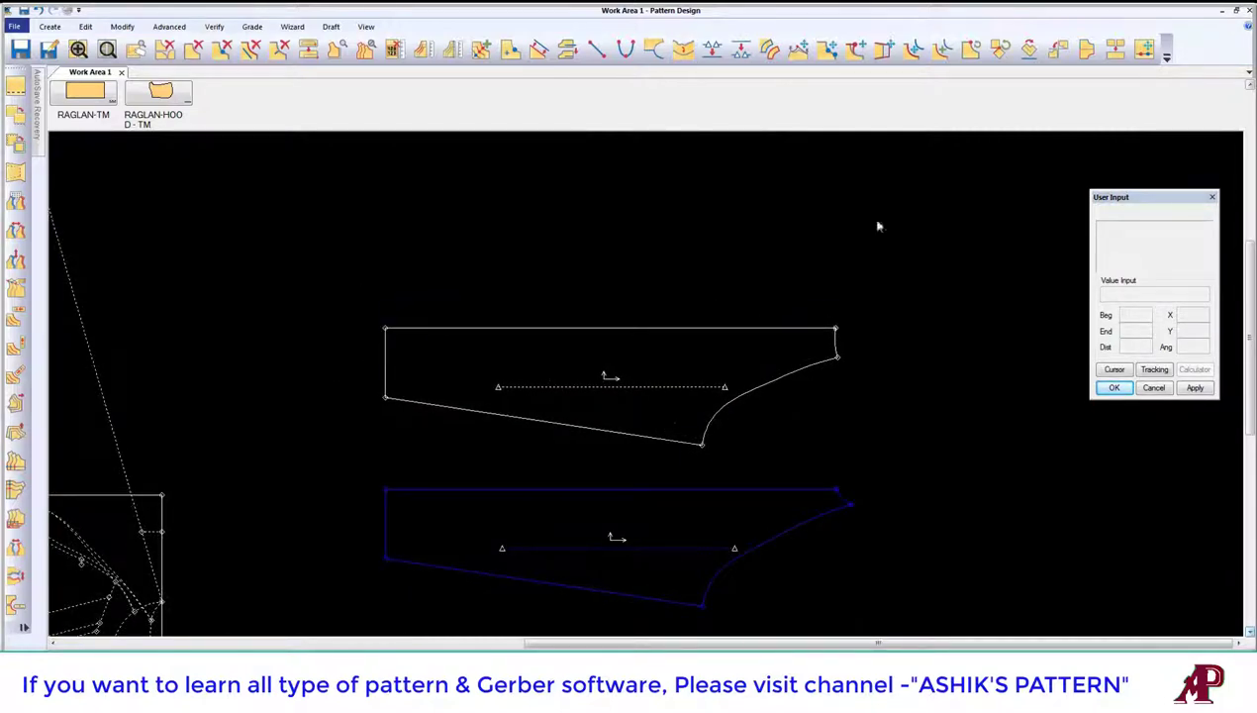
Step: Flip the upper sleeve piece vertically and set it back down
left_click(1058, 48)
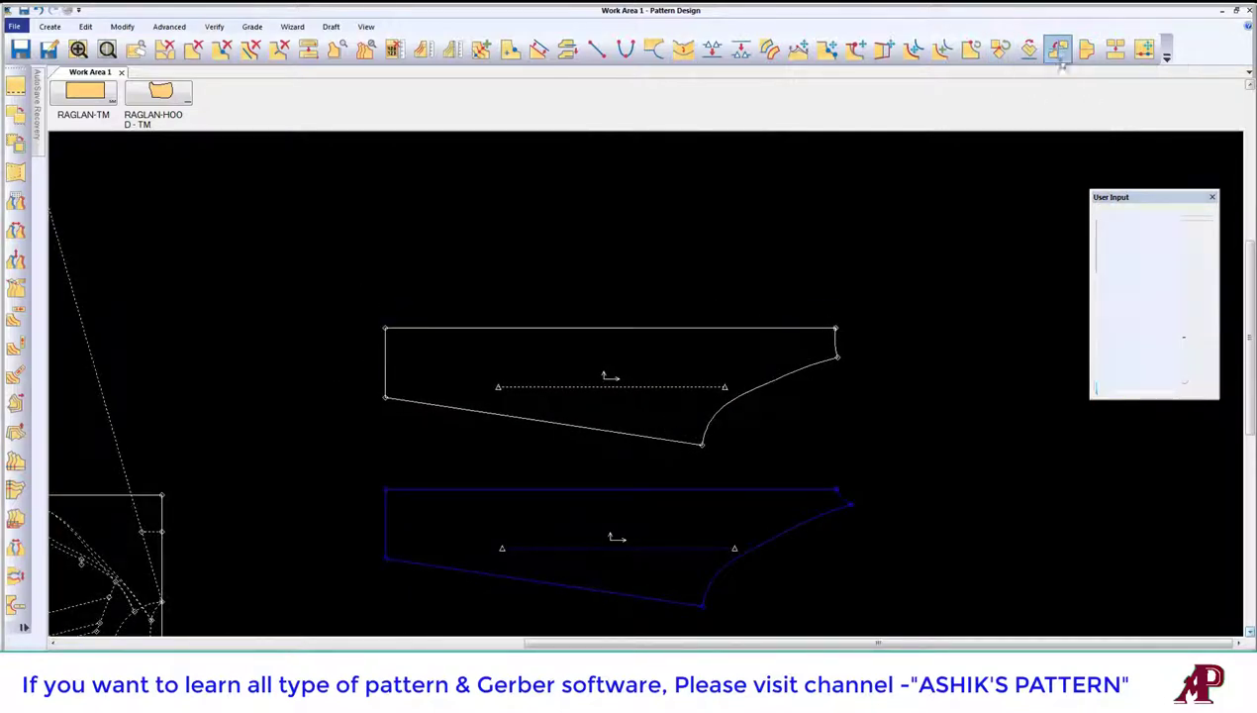
left_click(763, 335)
right_click(763, 335)
left_click(763, 335)
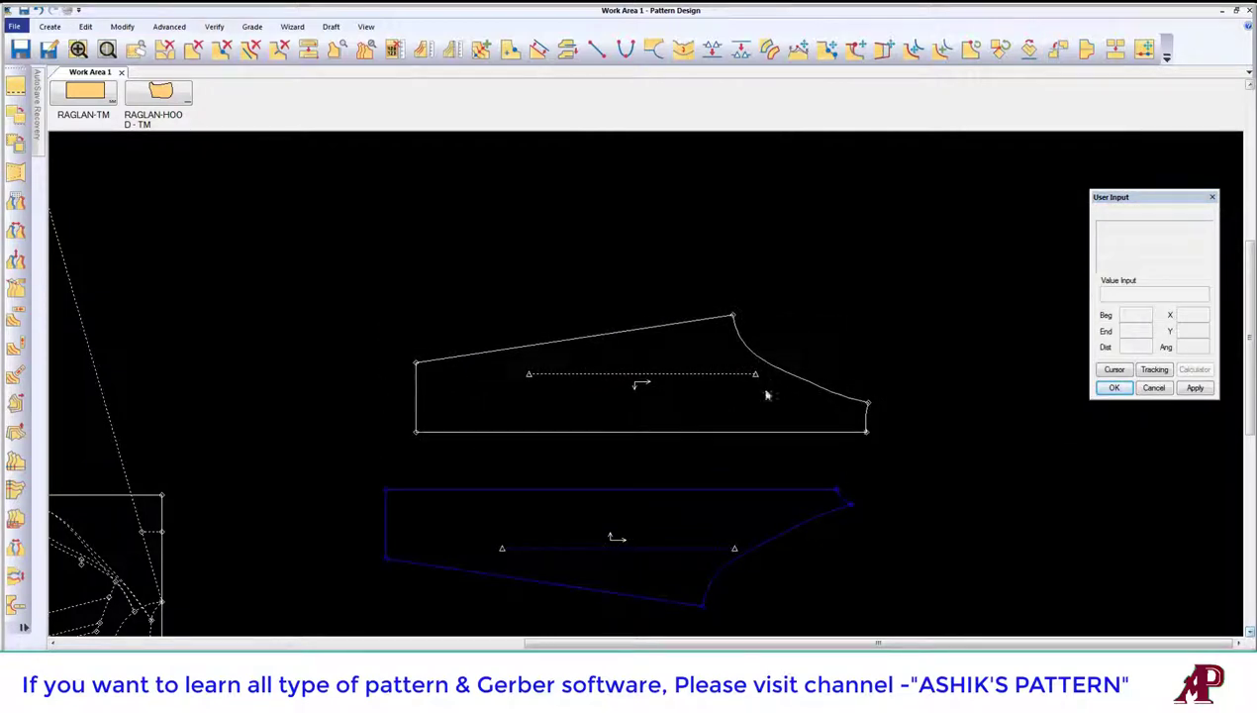
left_click(700, 366)
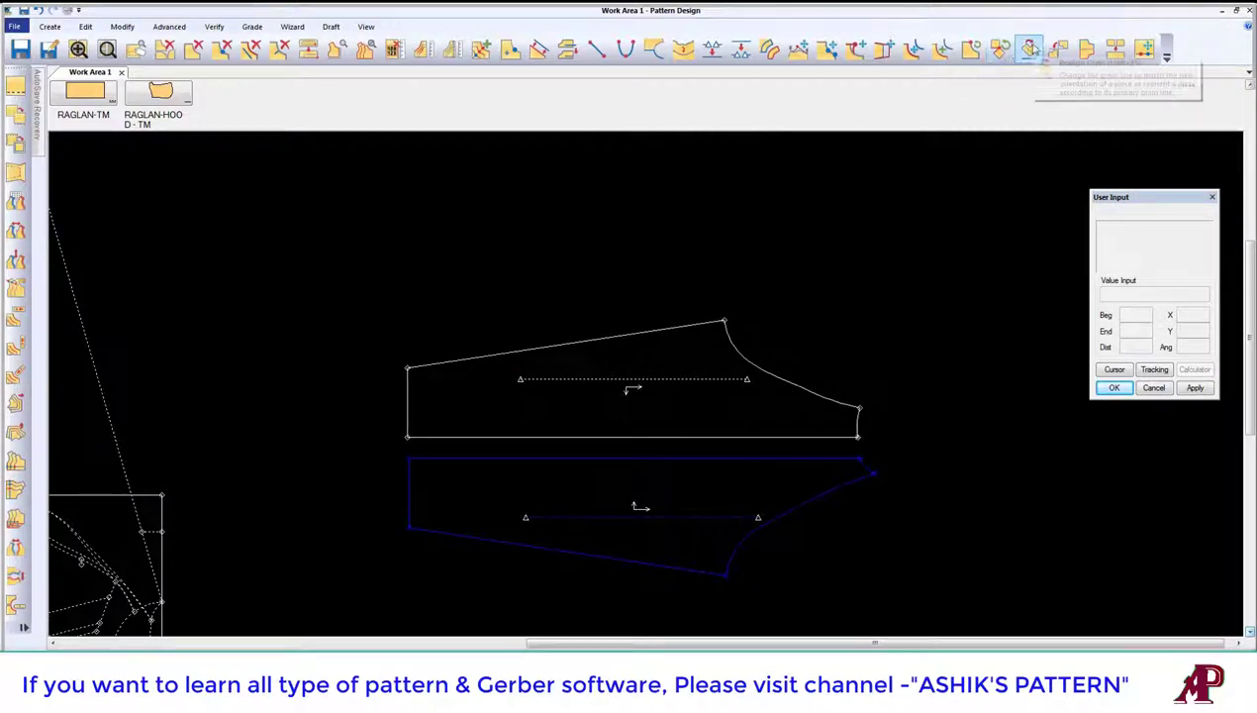
Step: Cancel a grain realignment attempt, reposition the flipped piece, and restart Realign Grain
left_click(1028, 48)
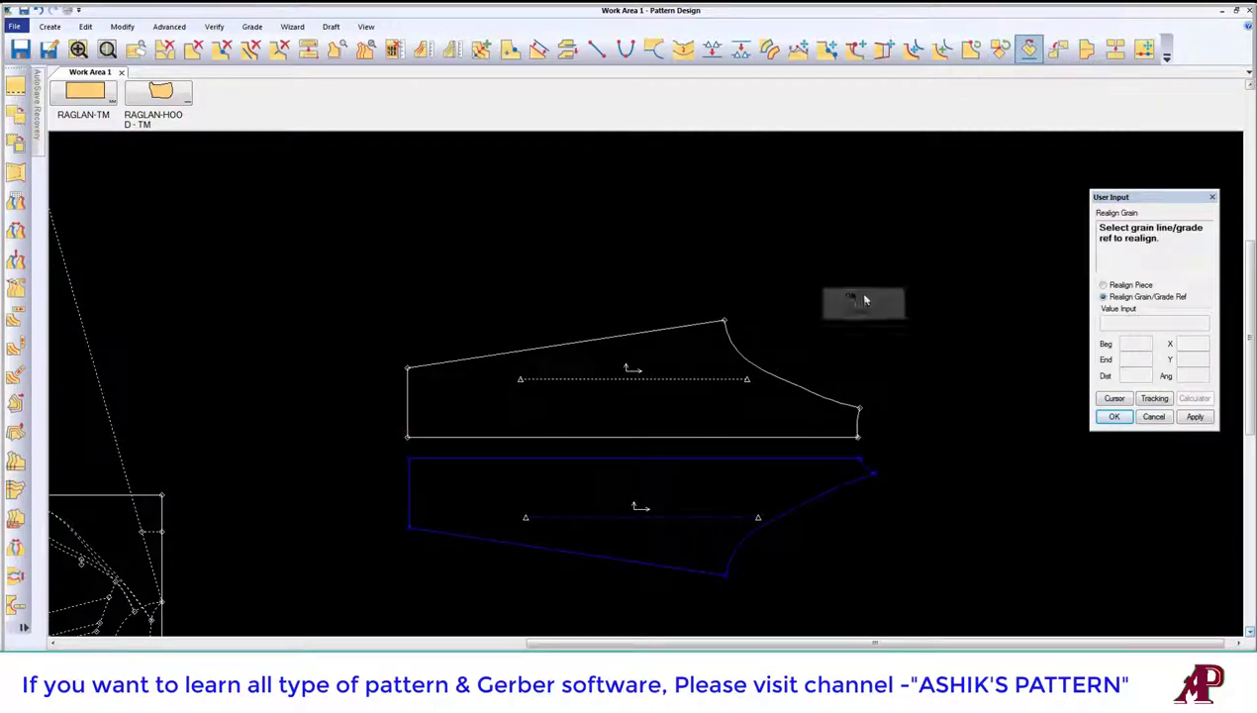
left_click(752, 379)
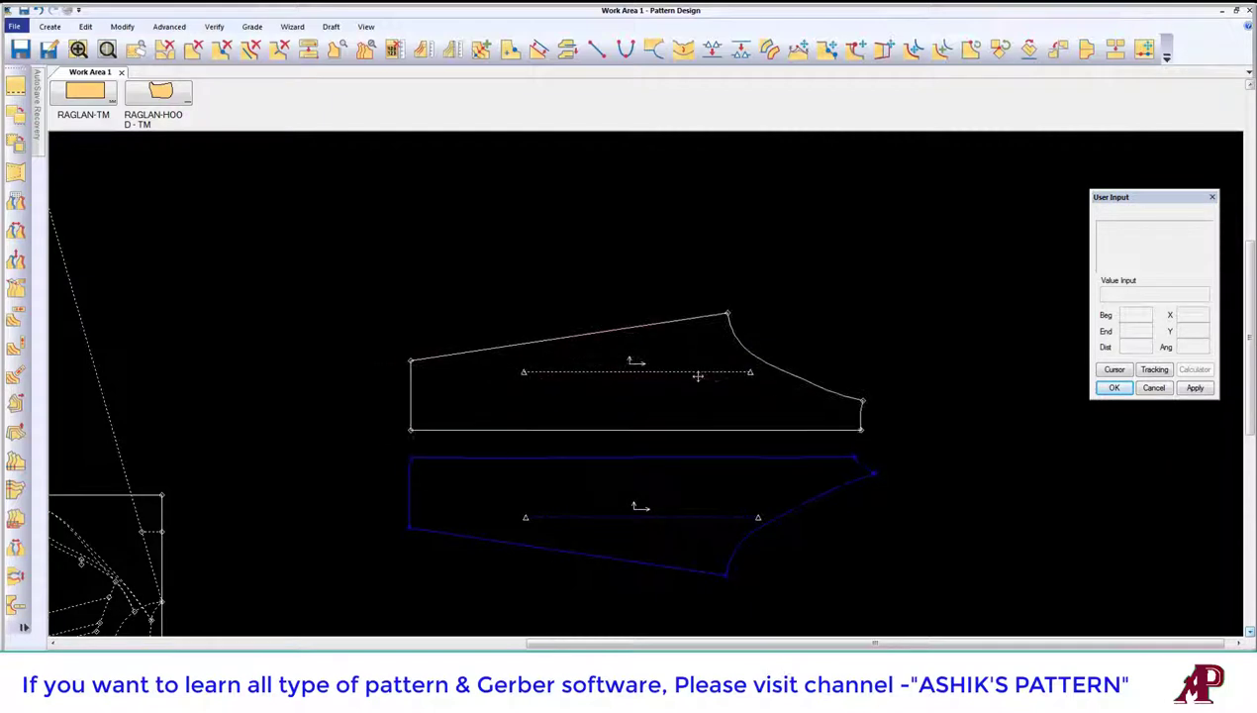
left_click(422, 438)
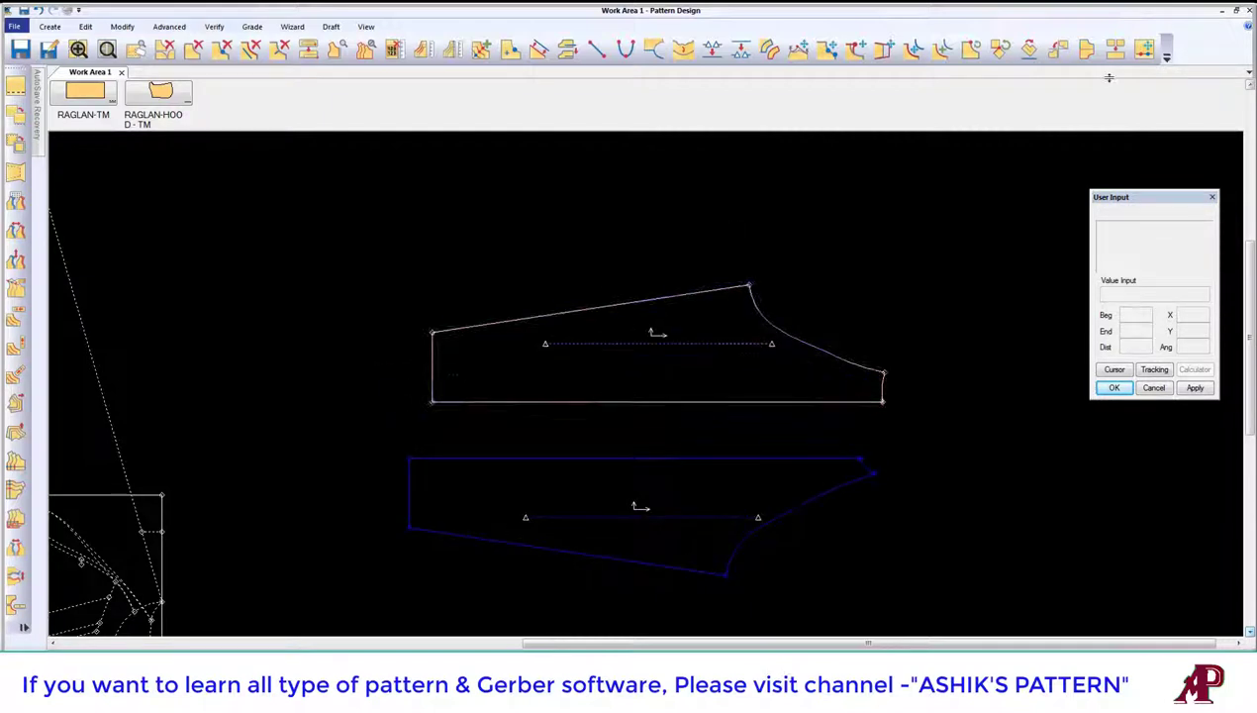
left_click(1029, 48)
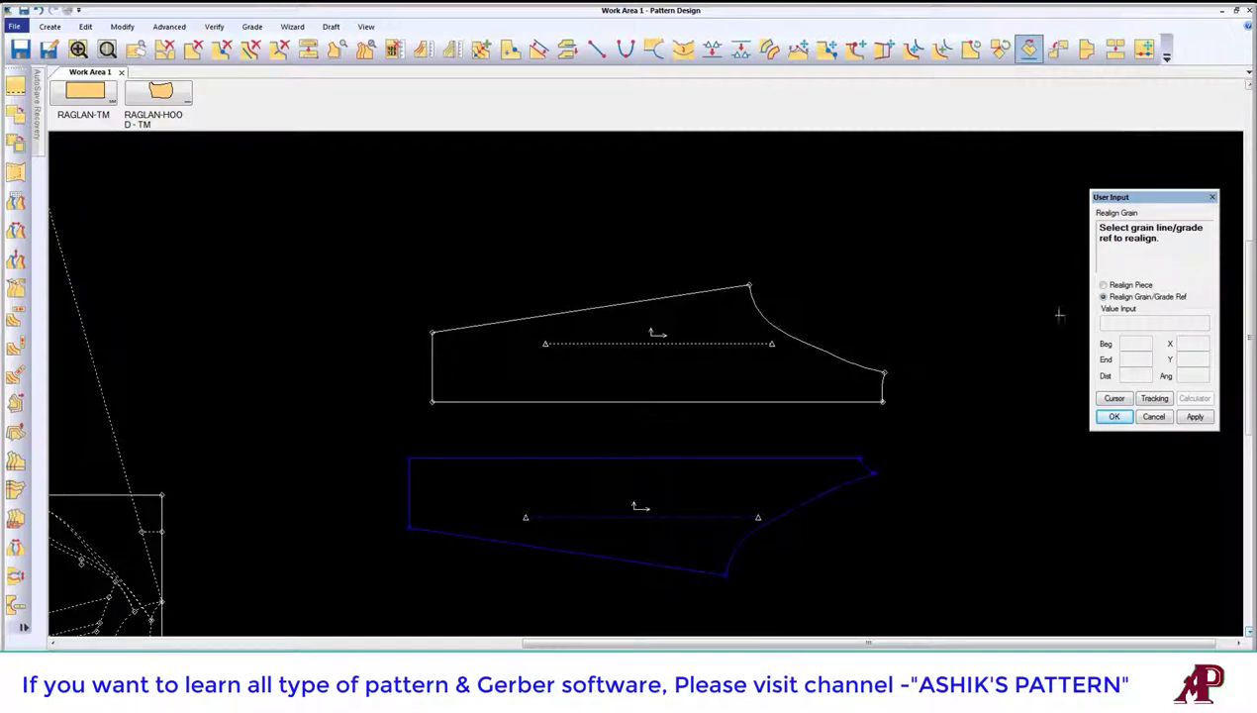
Step: Realign the flipped sleeve piece to its horizontal grain line
left_click(748, 330)
right_click(698, 309)
left_click(709, 319)
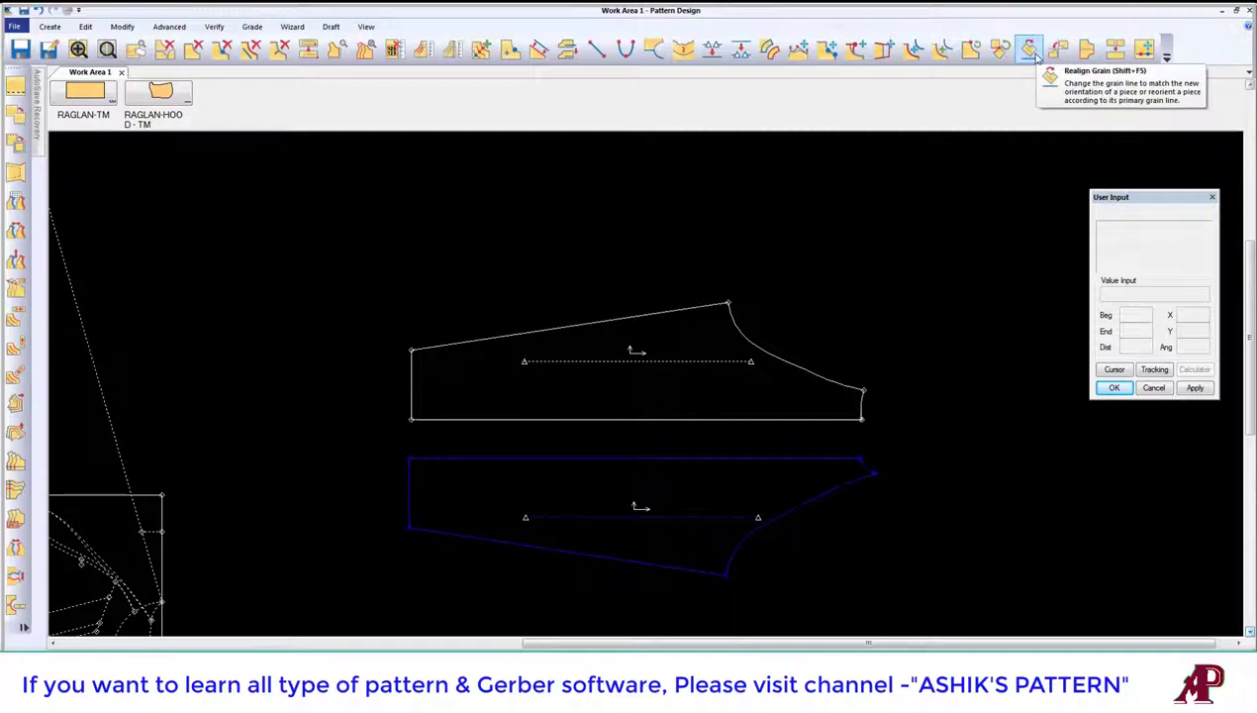
Step: Shift the lower sleeve piece left so both halves line up, then select the upper piece
scroll(625, 297, "down", 1)
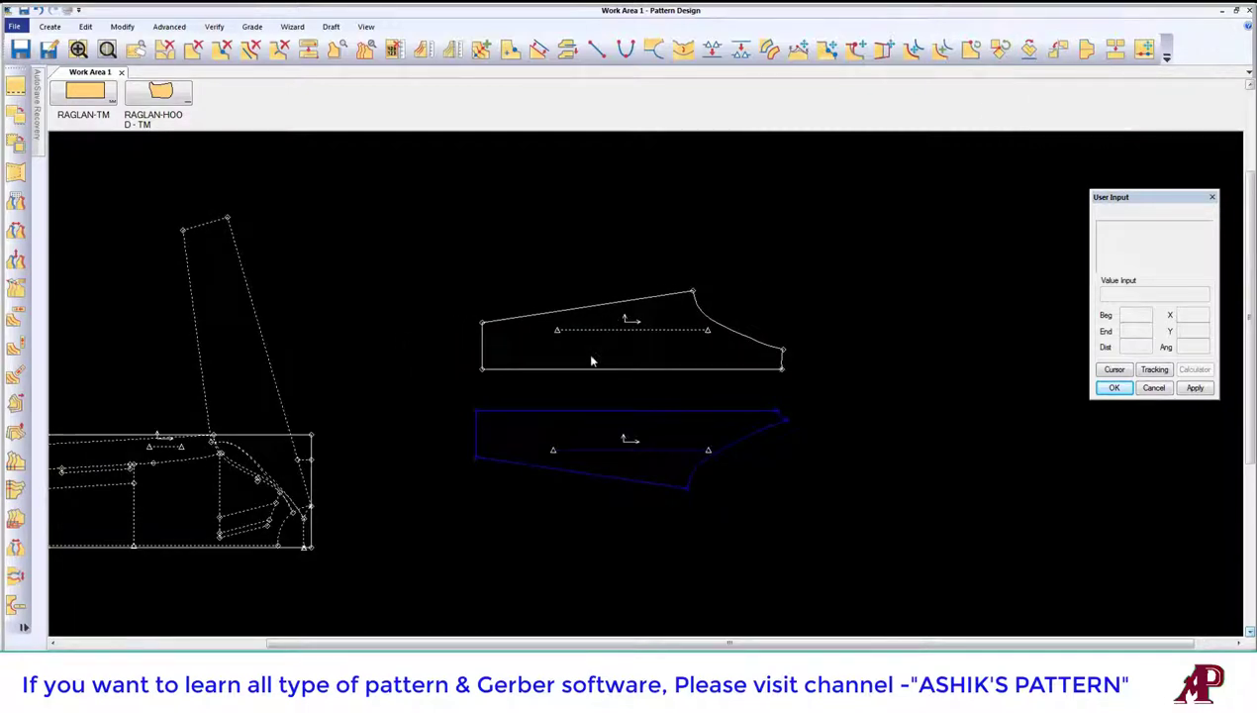
scroll(570, 506, "up", 2)
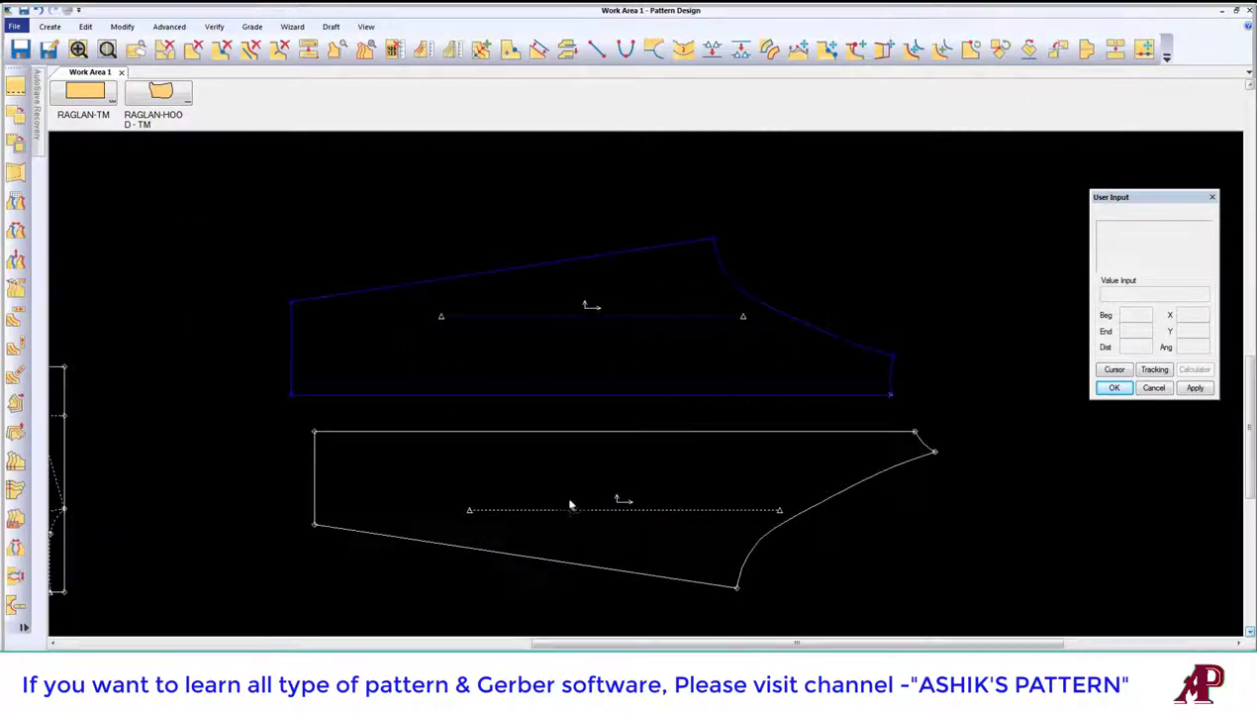
left_click(571, 506)
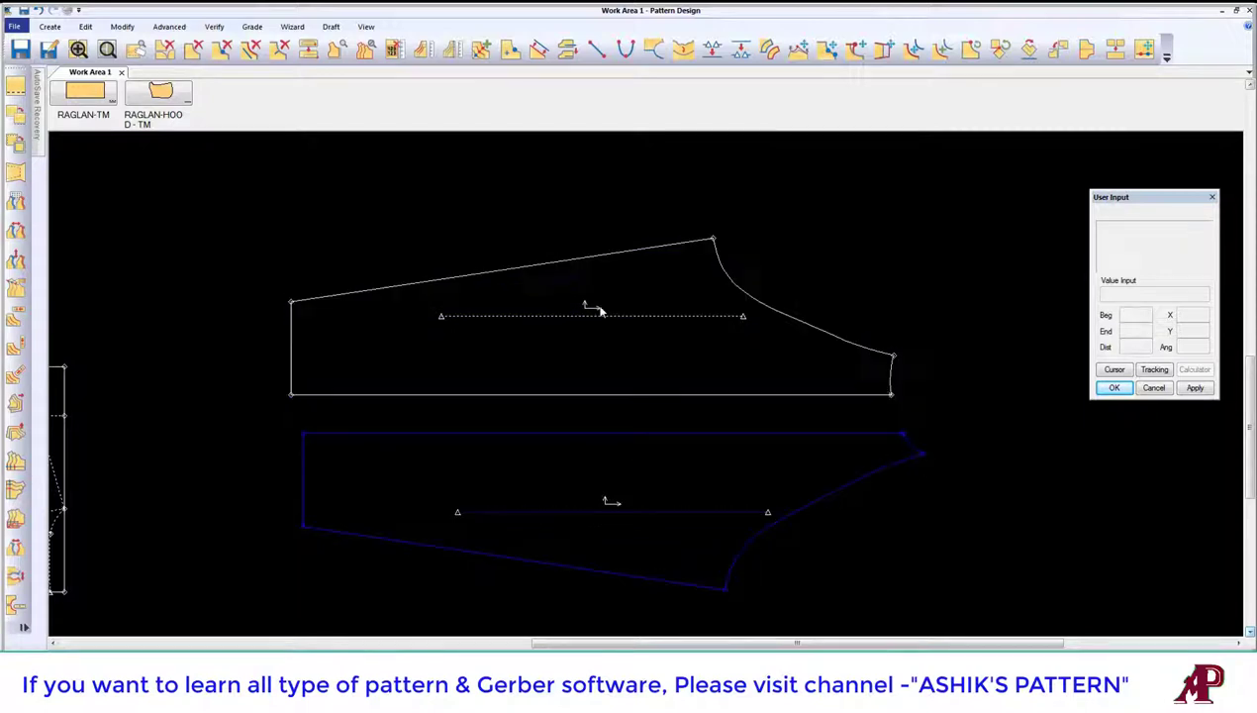
scroll(599, 310, "down", 1)
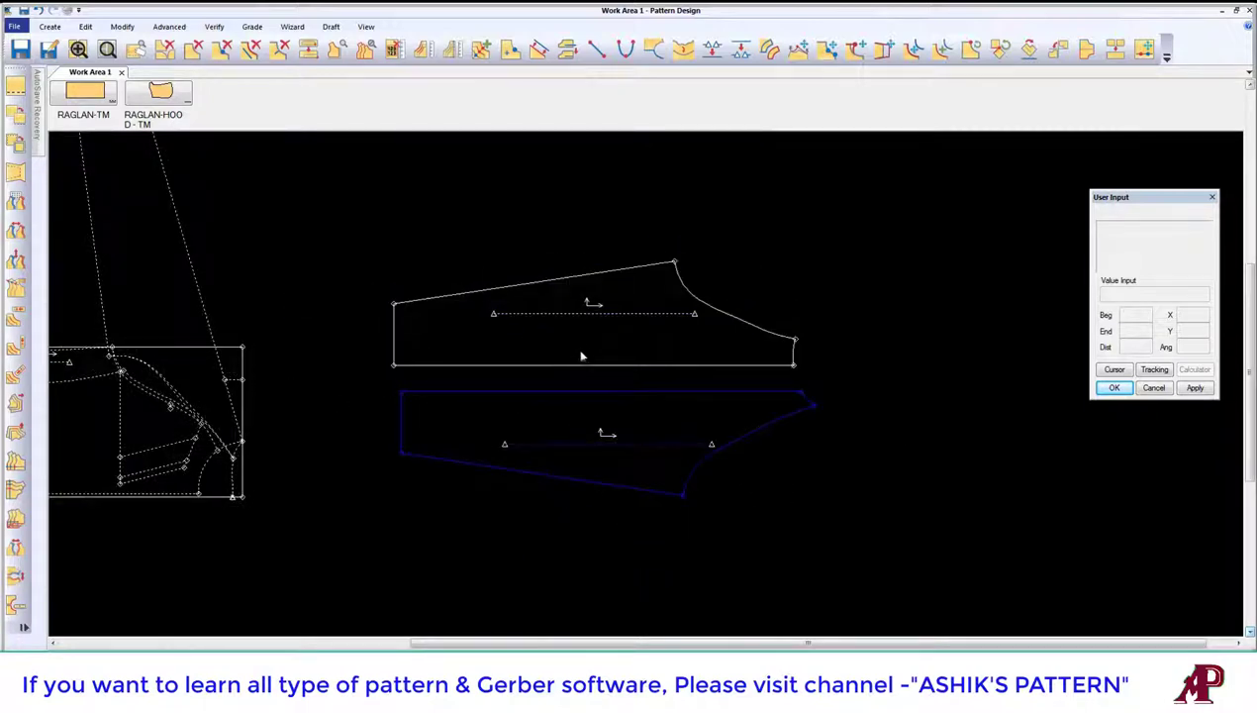
left_click(497, 432)
scroll(460, 335, "up", 2)
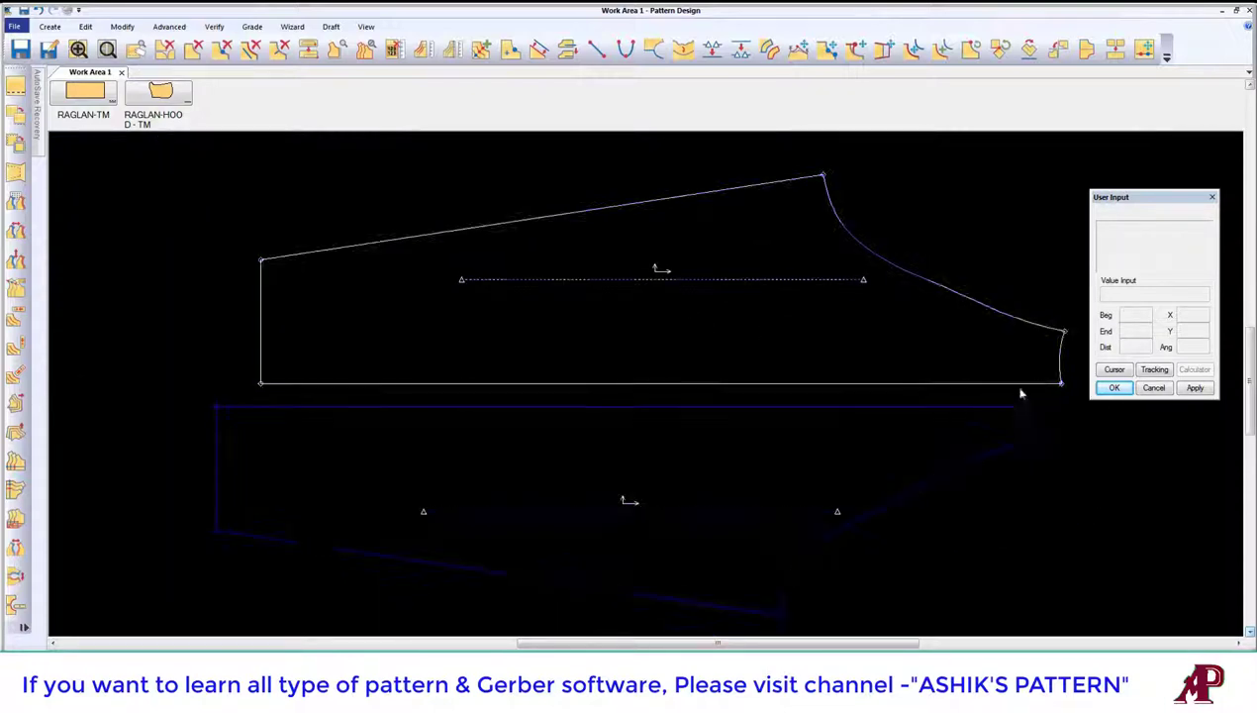
left_click(1065, 385)
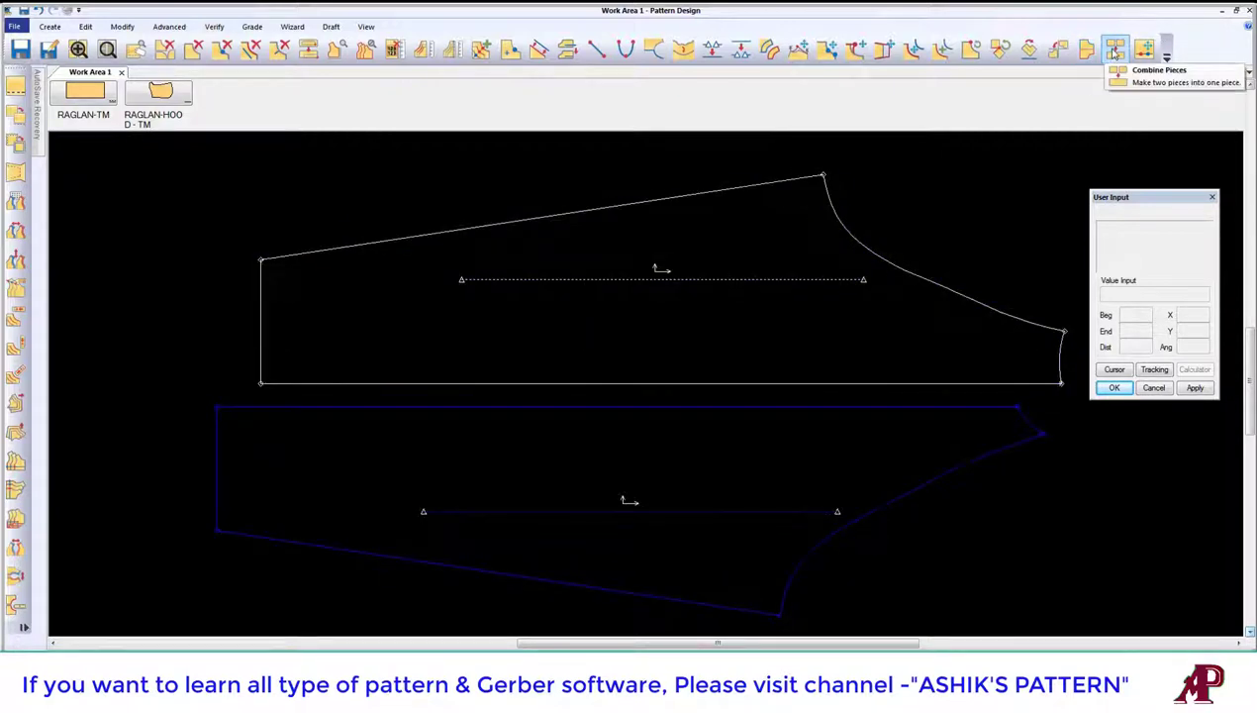
Step: Combine the two sleeve halves along their shared seam into one piece
left_click(1114, 52)
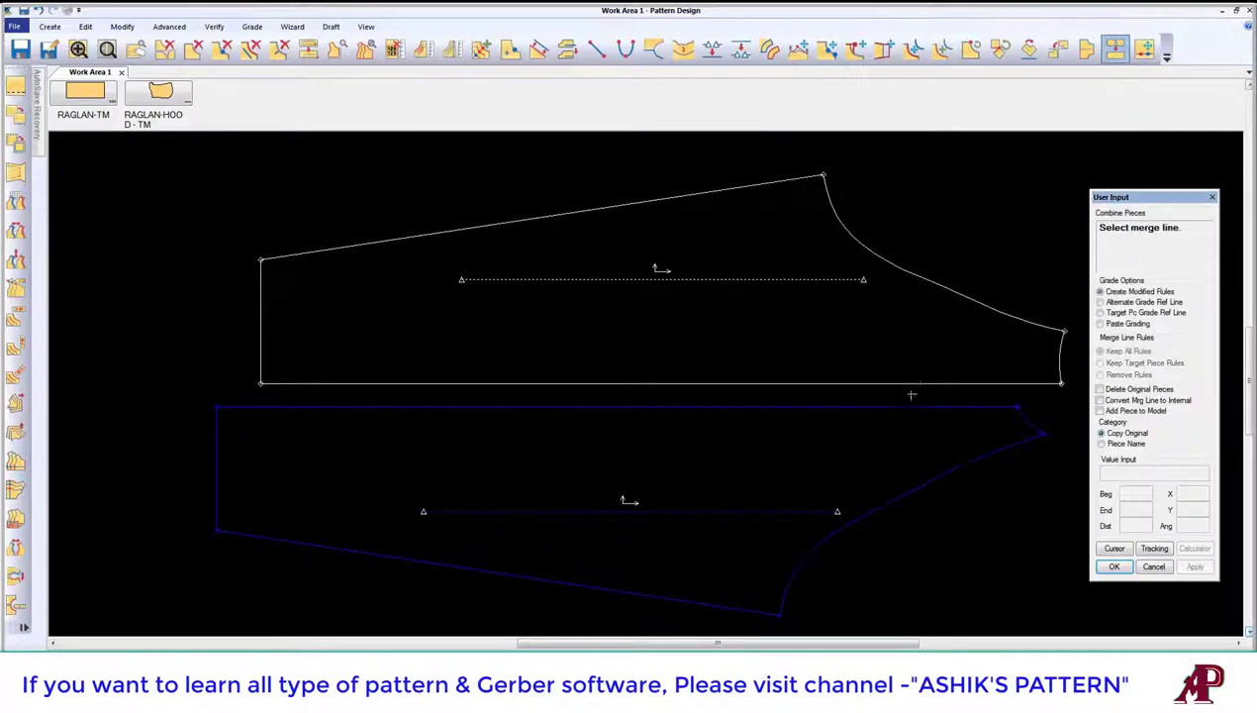
left_click(872, 353)
scroll(872, 353, "down", 3)
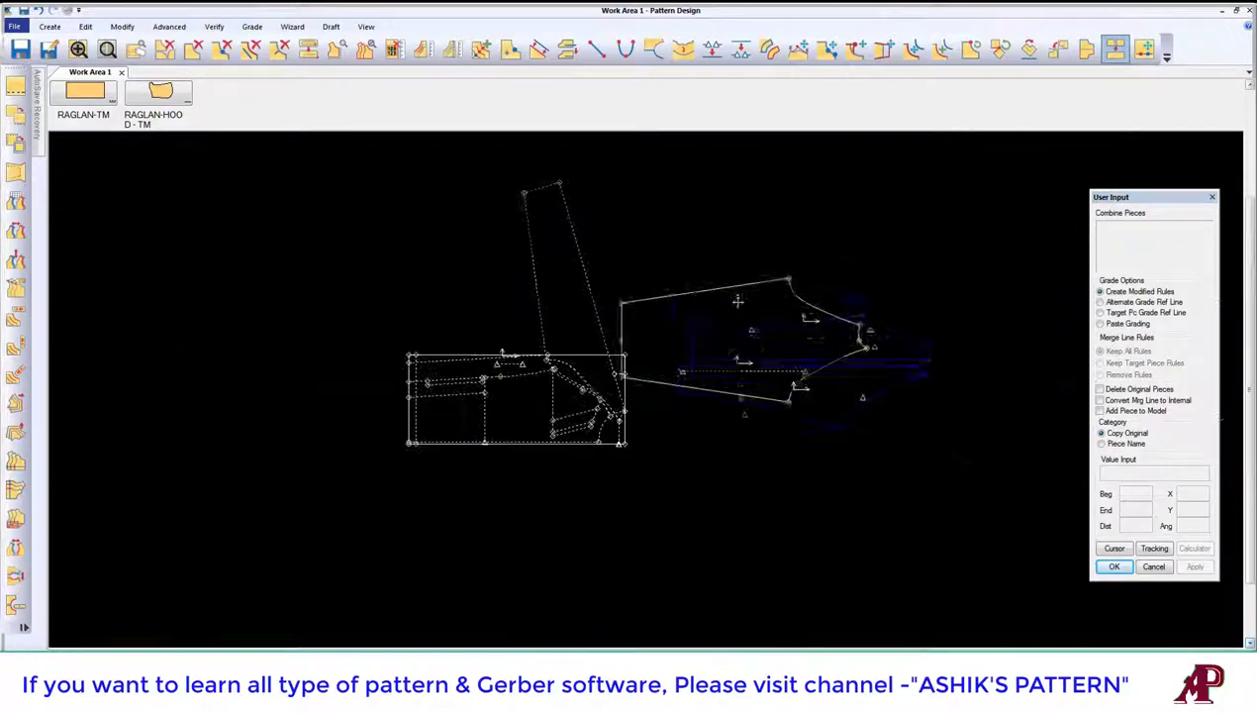
right_click(737, 238)
left_click(753, 243)
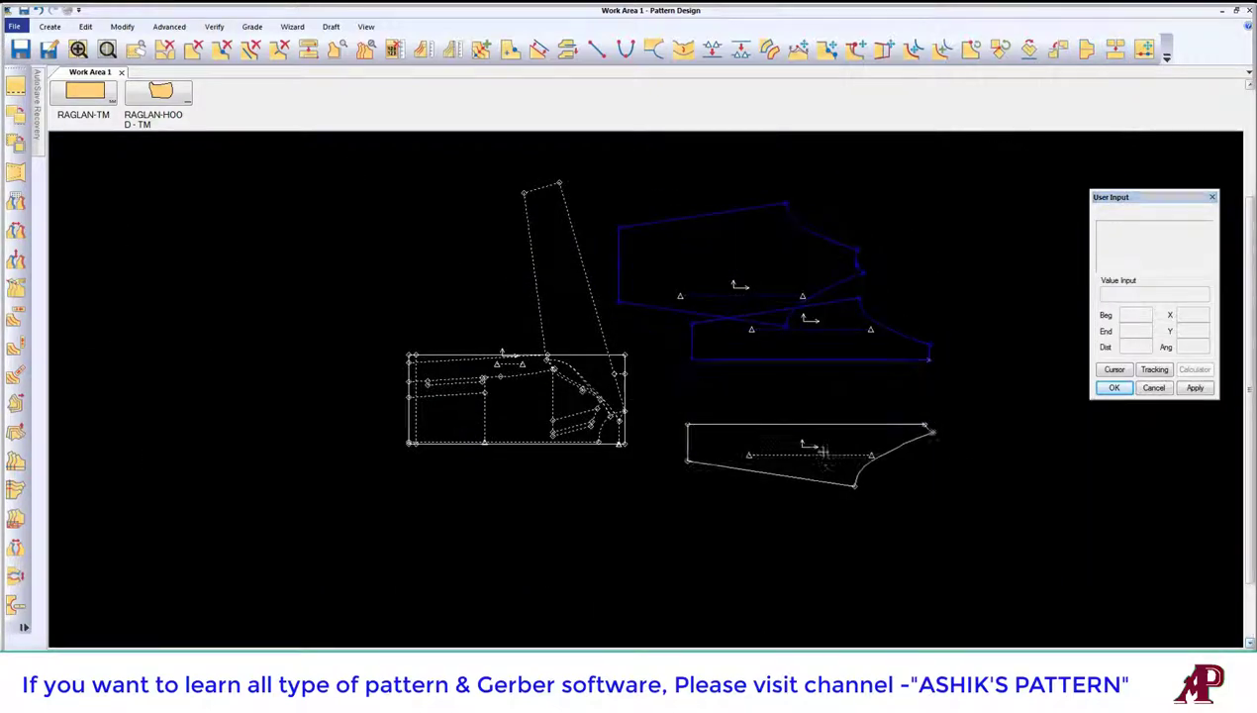
Step: Delete the extra pieces from the work area and centre the merged sleeve in view
key("Delete")
left_click(867, 421)
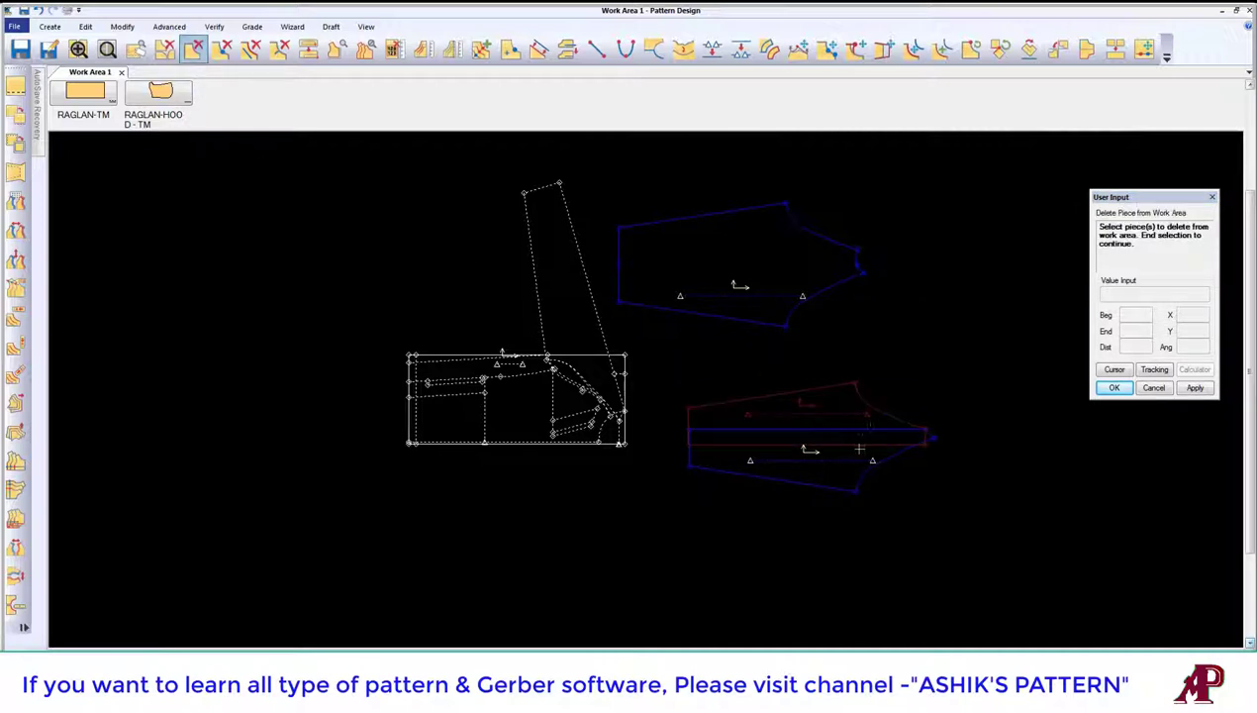
right_click(849, 431)
left_click(834, 398)
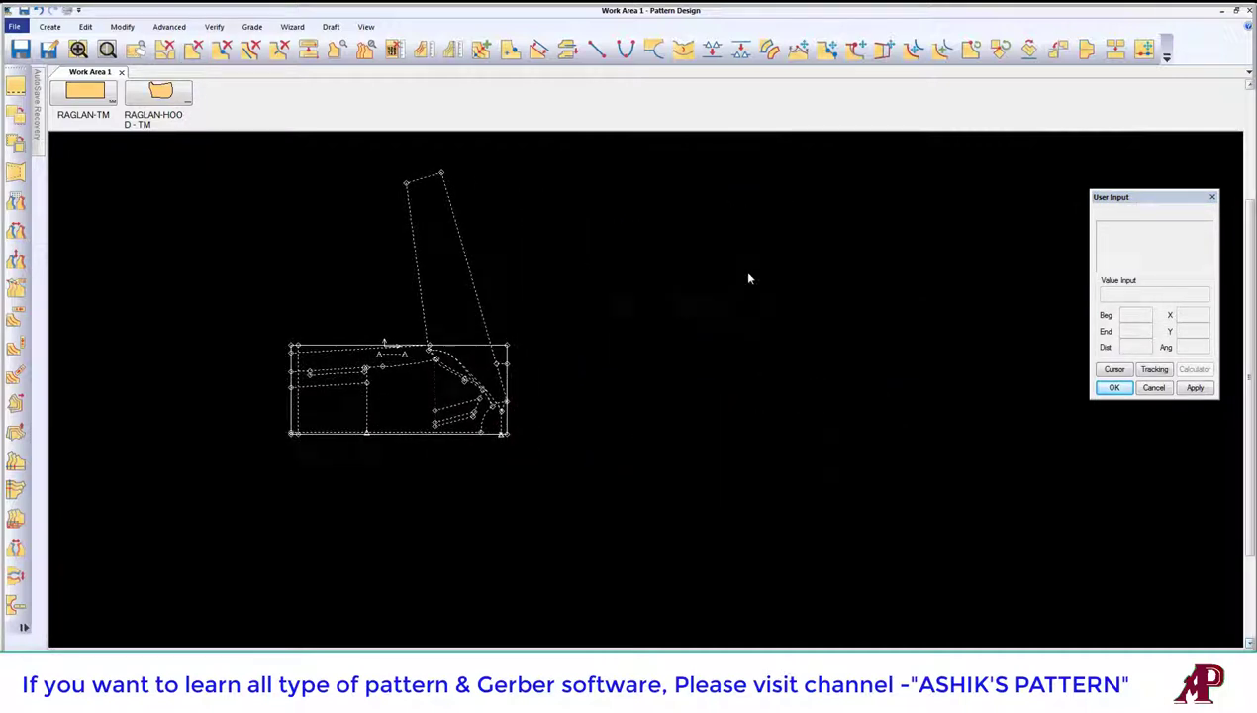
scroll(733, 363, "up", 2)
right_click(184, 429)
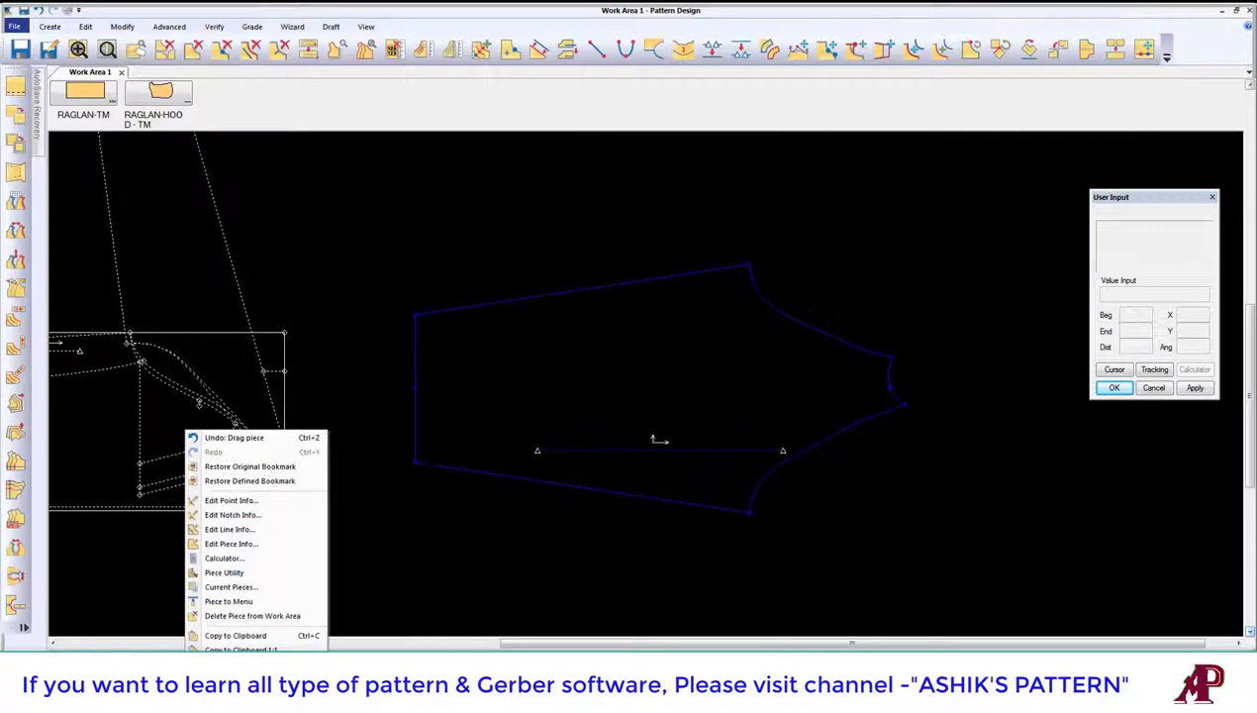
left_click(253, 614)
middle_click_drag(623, 302, 497, 313)
scroll(496, 366, "up", 2)
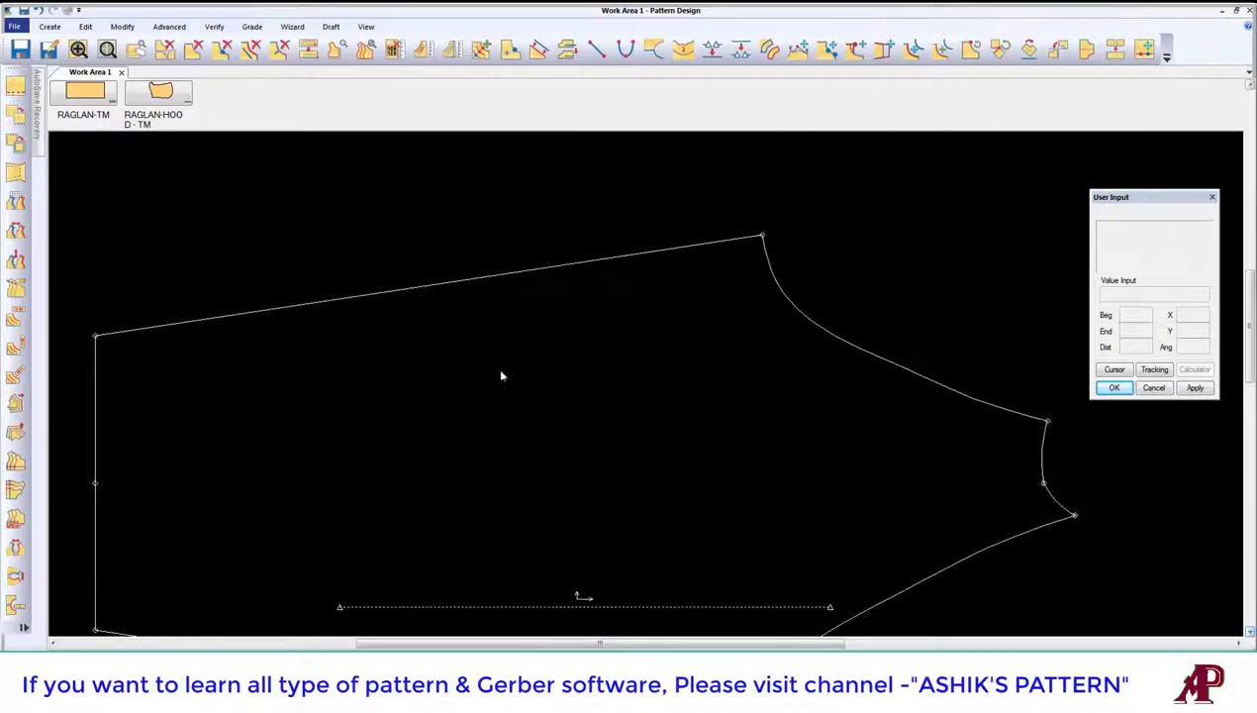
middle_click_drag(501, 375, 525, 286)
scroll(517, 283, "down", 1)
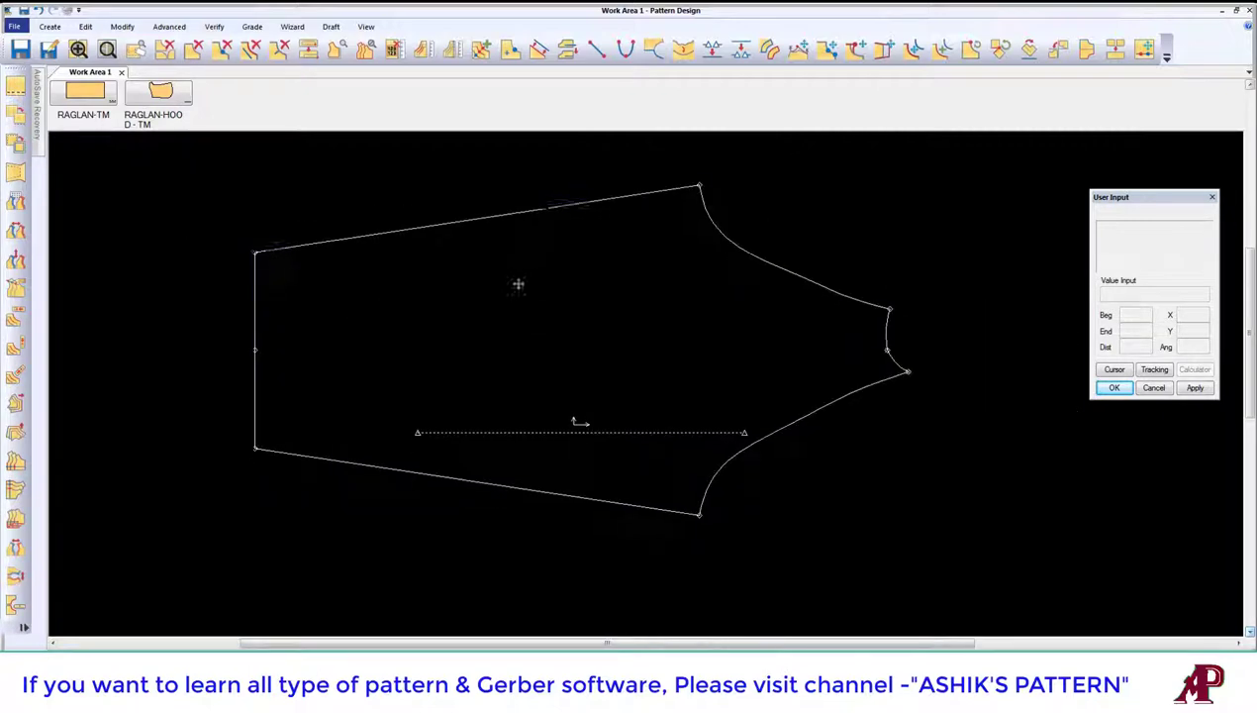
Step: Bring the RAGLAN-HOOD - TM piece onto the work area, abandoning two trial saves
left_click(48, 51)
left_click(404, 302)
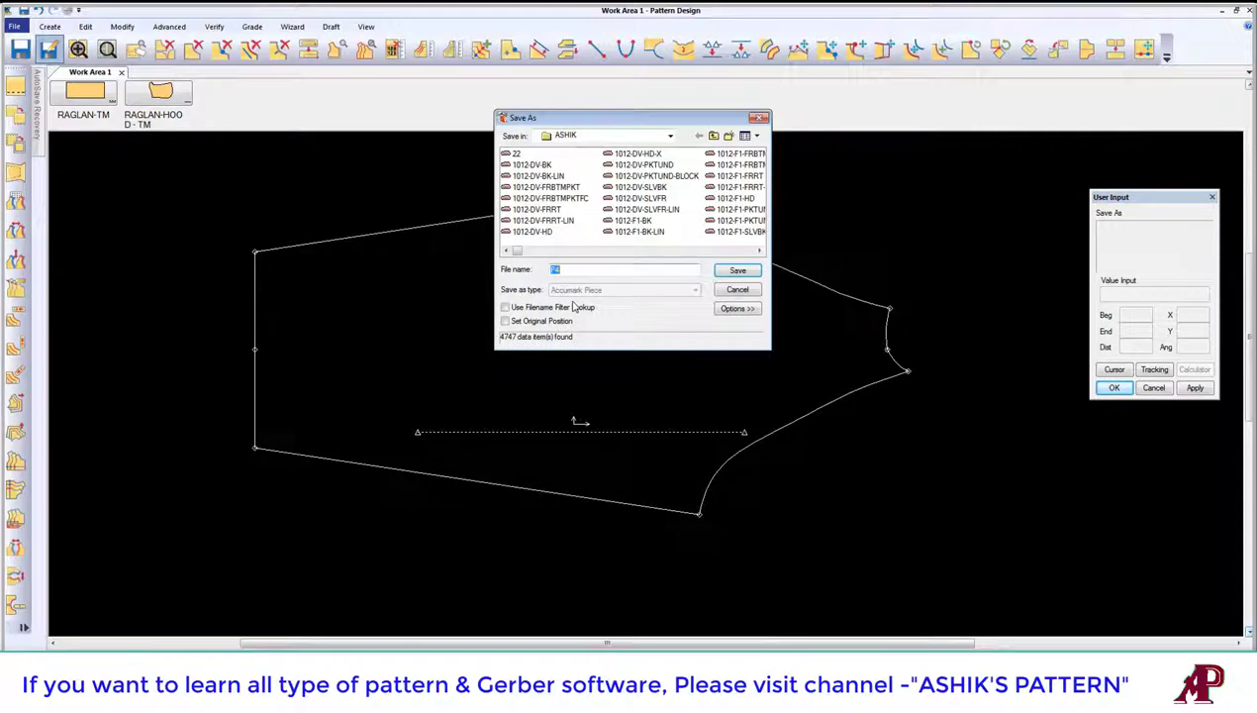
left_click(758, 289)
left_click_drag(160, 94, 297, 306)
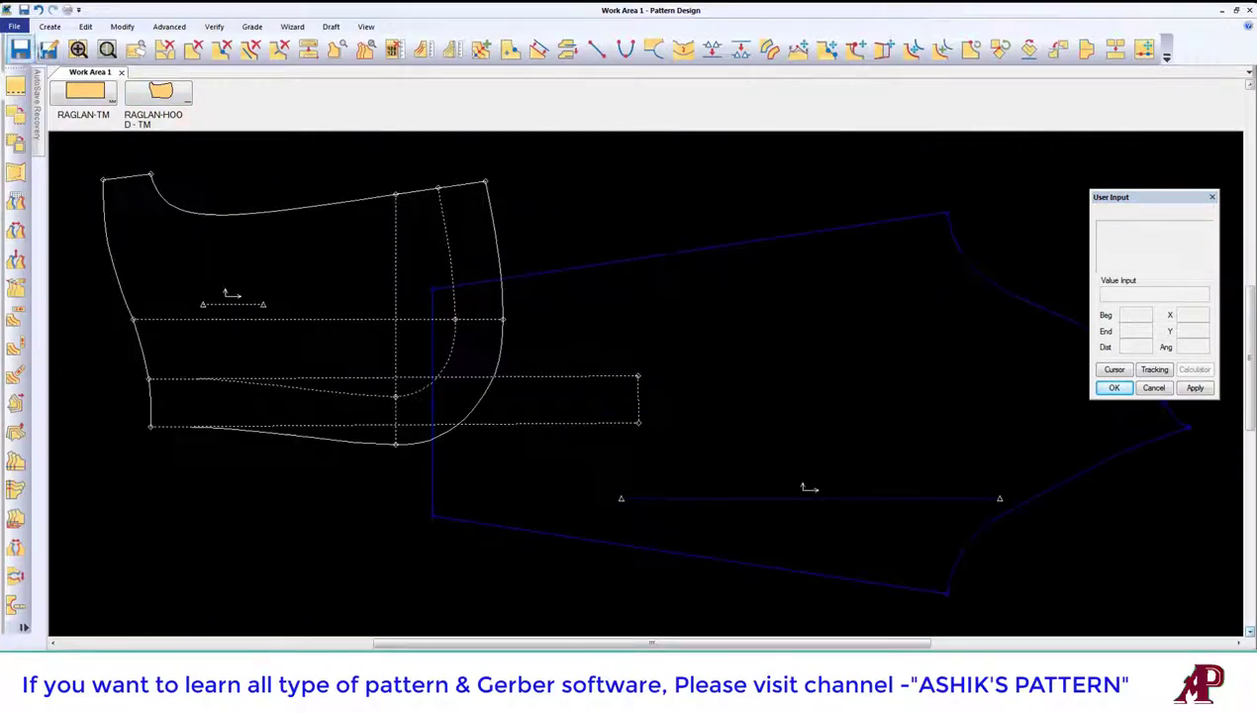
left_click(49, 51)
left_click(211, 258)
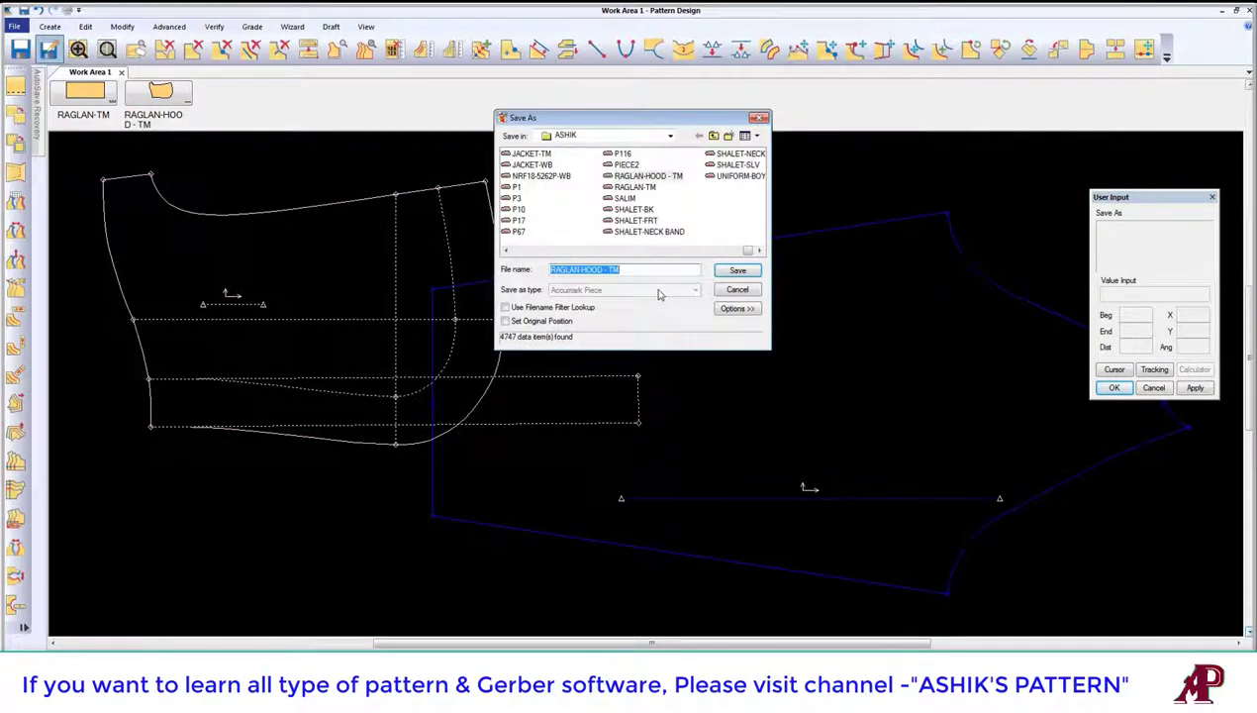
left_click(737, 289)
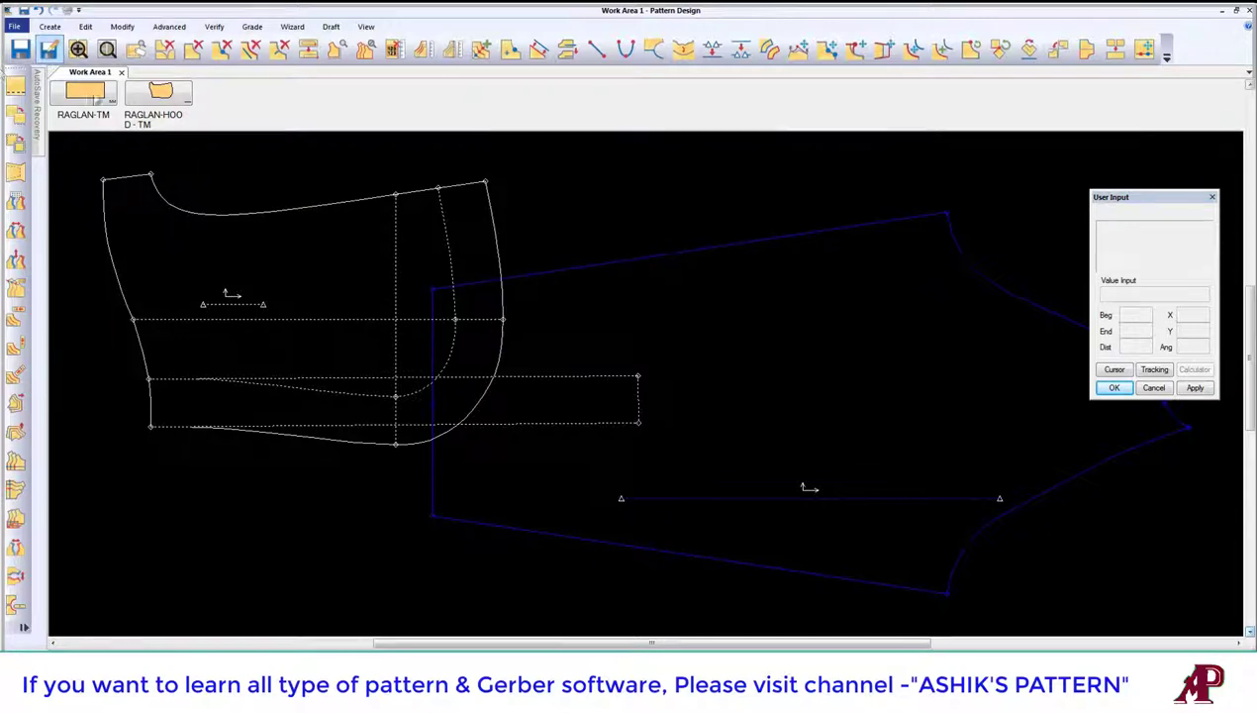
Step: Save the merged sleeve piece as its own AccuMark piece under a new name
left_click(48, 51)
left_click(859, 368)
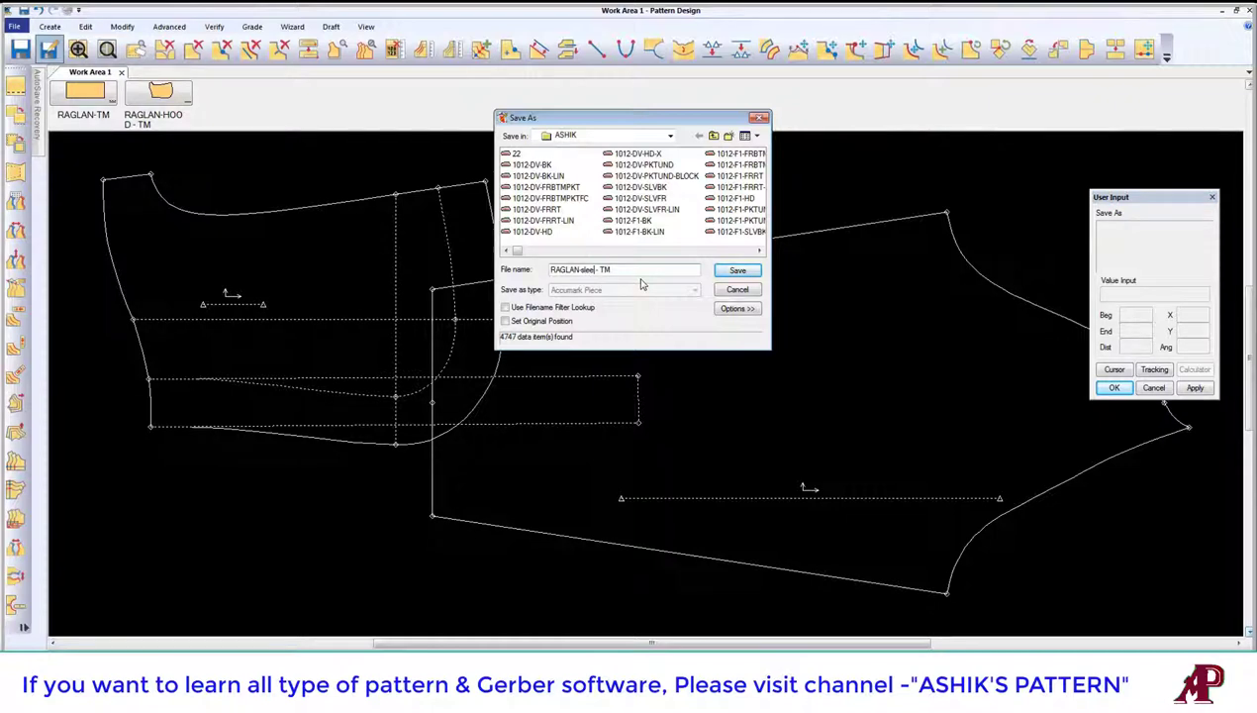
key("Return")
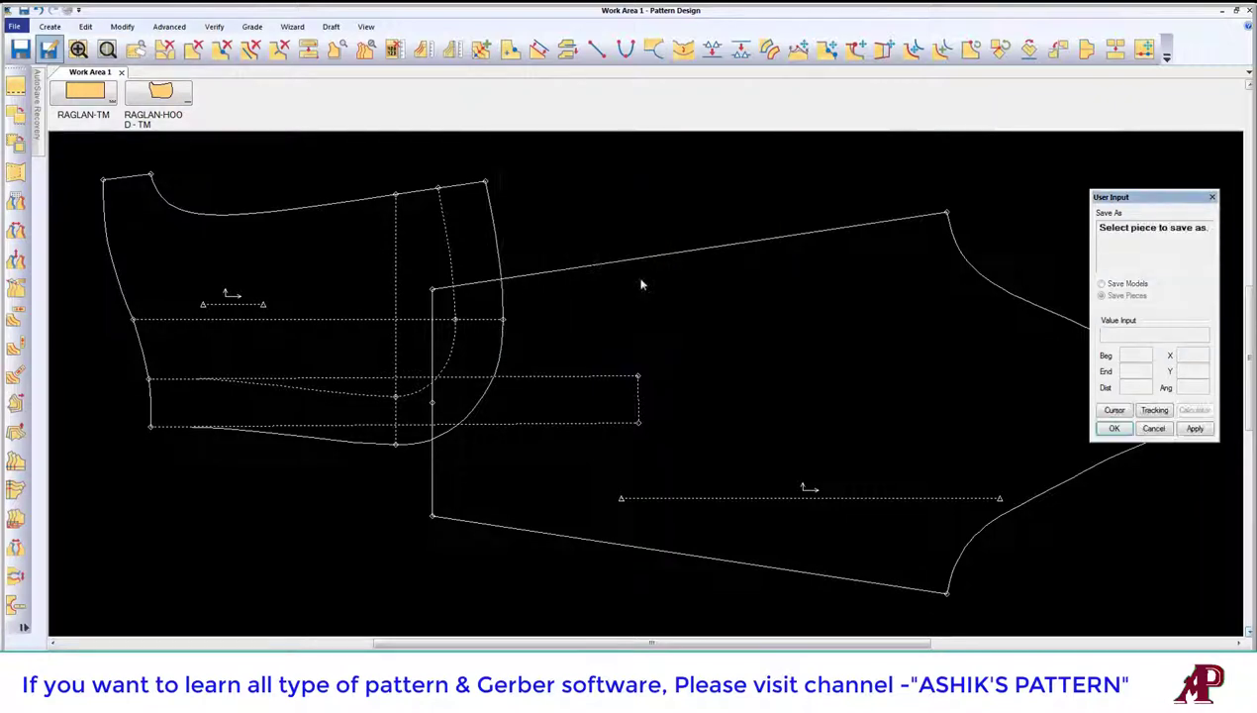
left_click(640, 280)
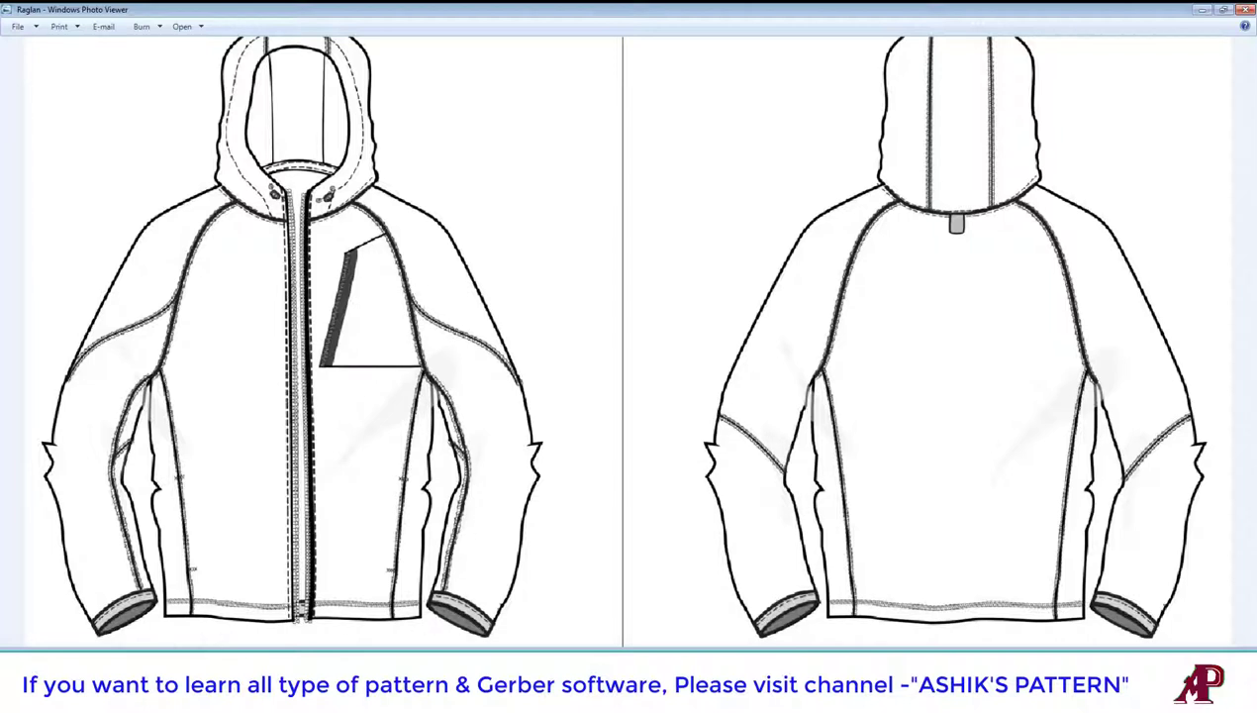
key("alt+F4")
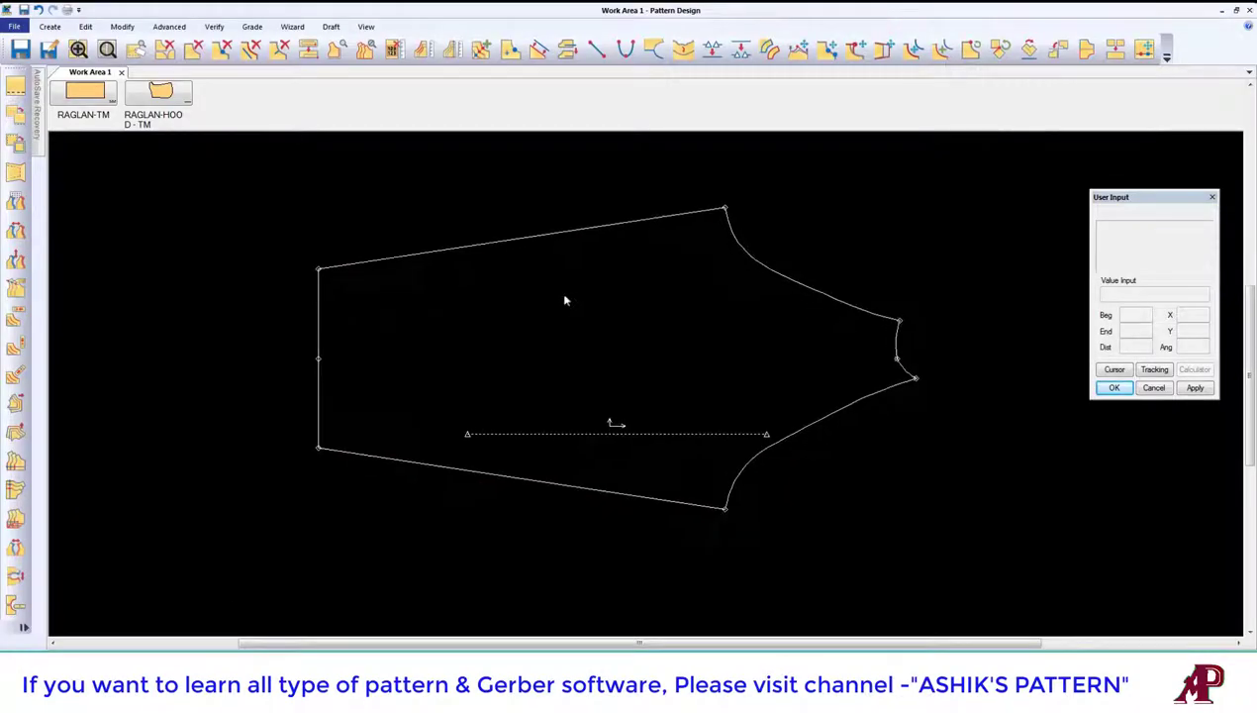
Step: Offset the sleeve's top edge evenly by 1.5 to create a parallel internal line
scroll(563, 295, "up", 3)
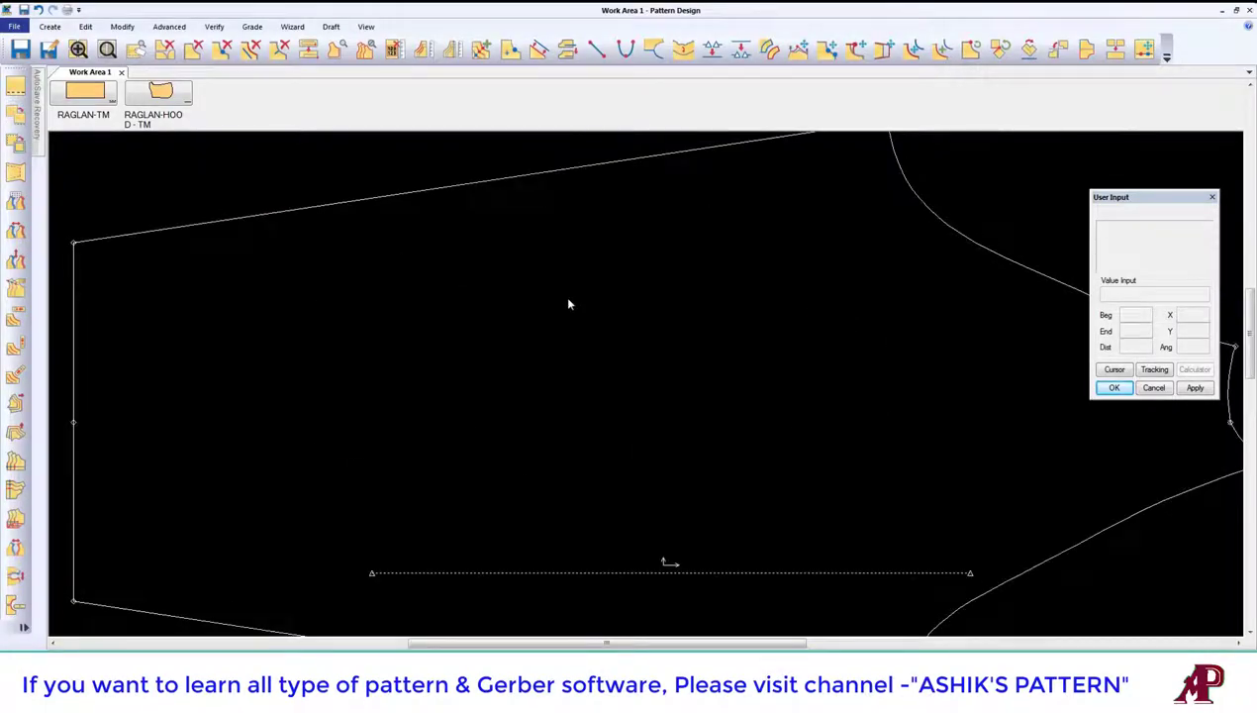
scroll(572, 313, "down", 2)
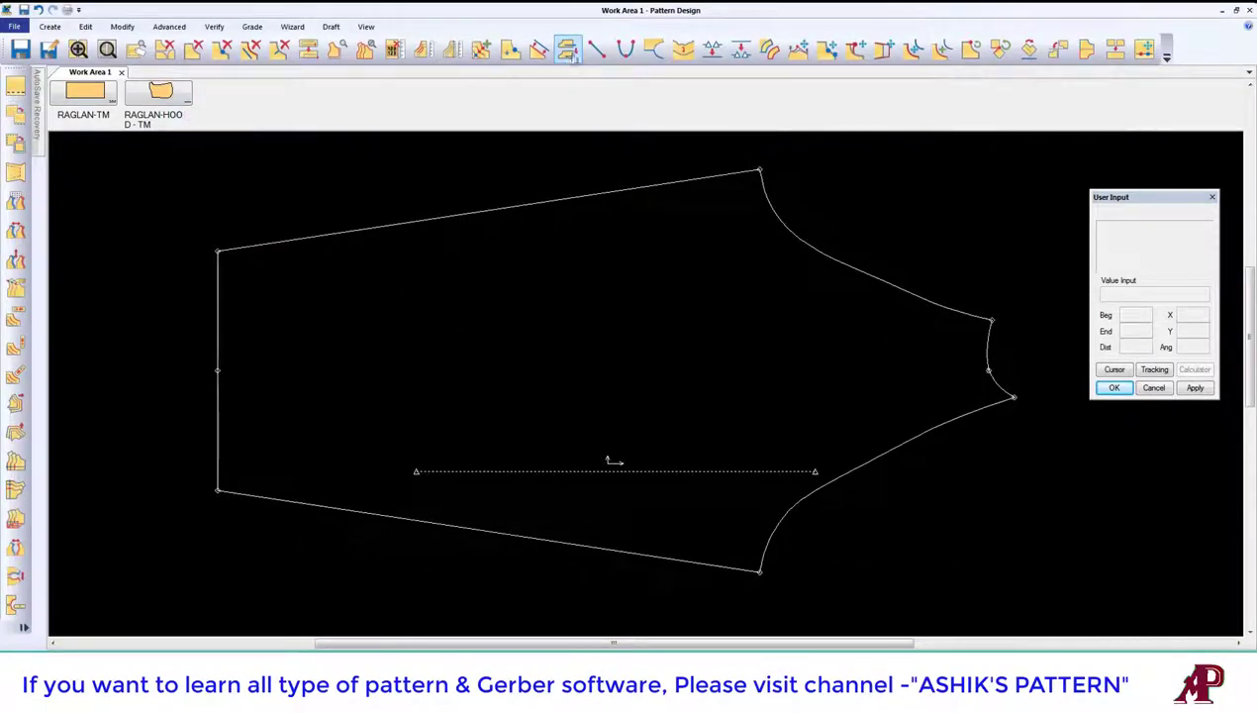
left_click(539, 50)
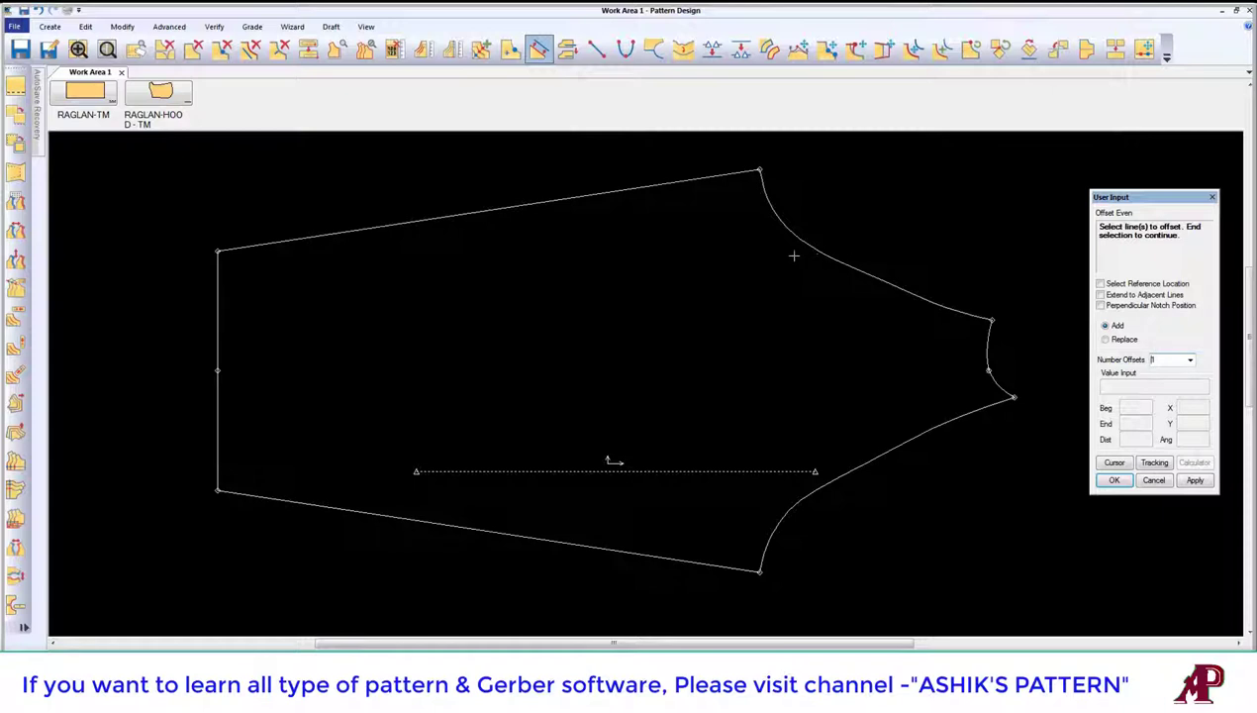
left_click(627, 190)
right_click(623, 203)
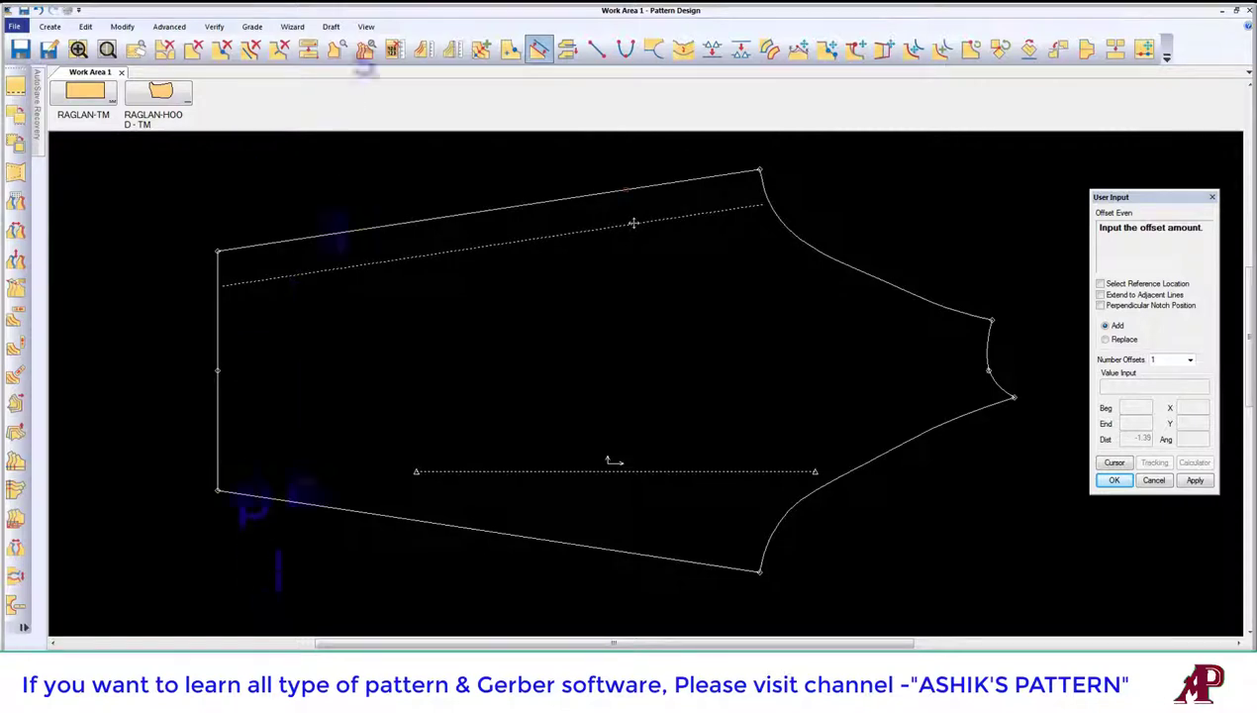
left_click(634, 222)
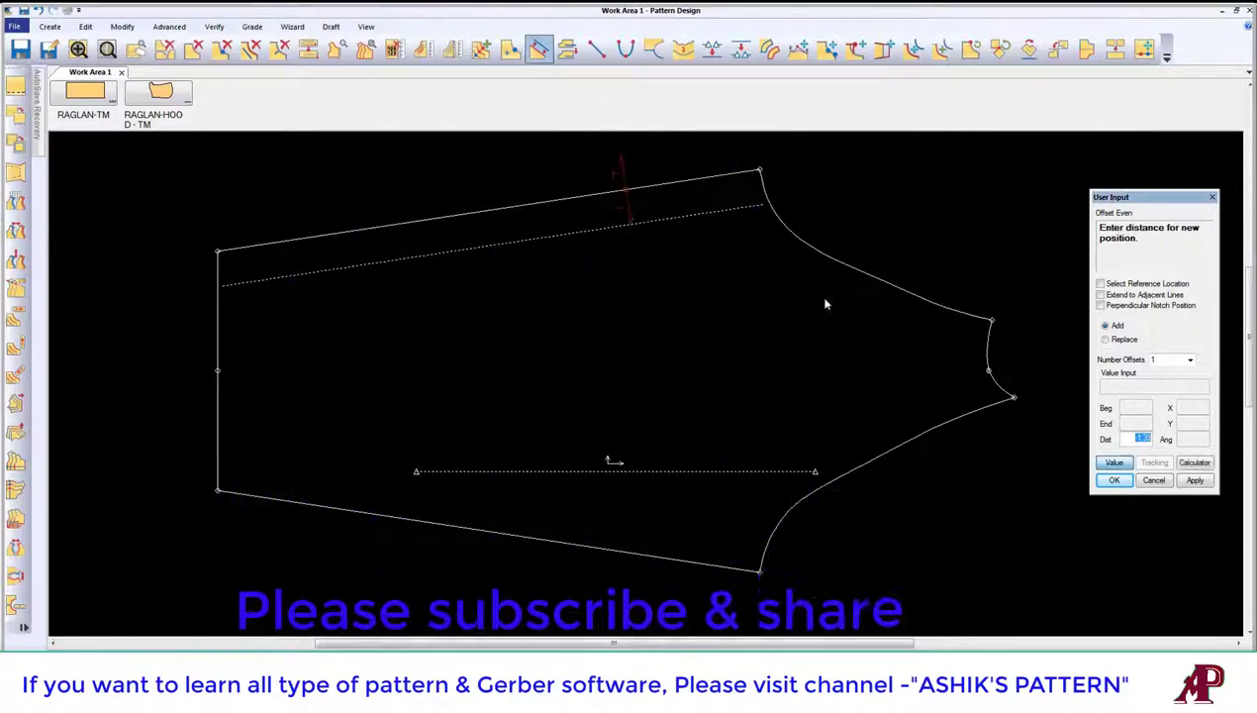
type("-14.5")
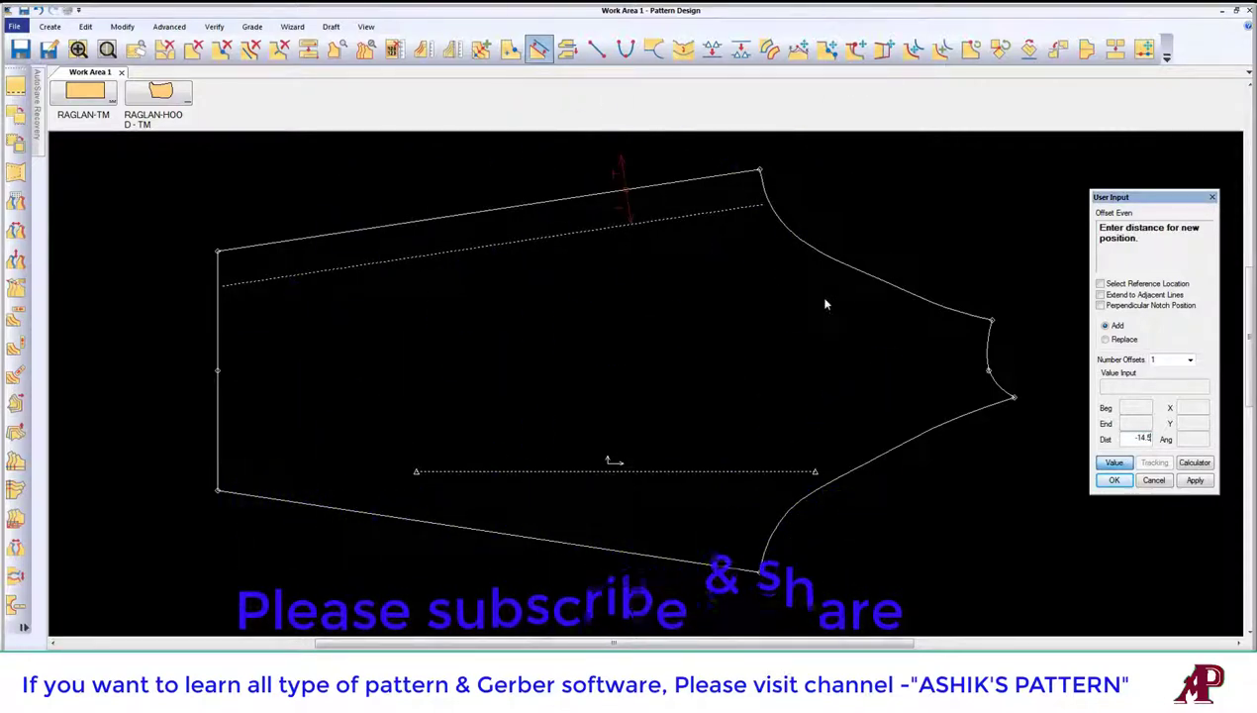
key("Return")
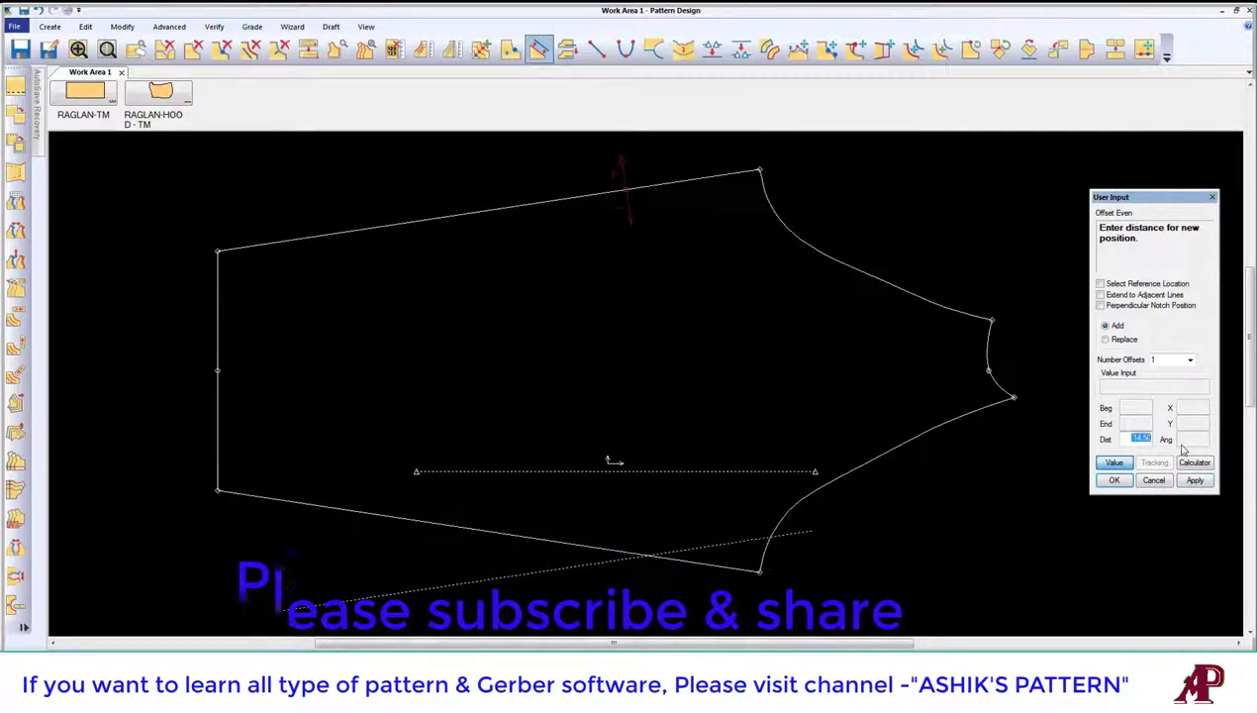
type("1")
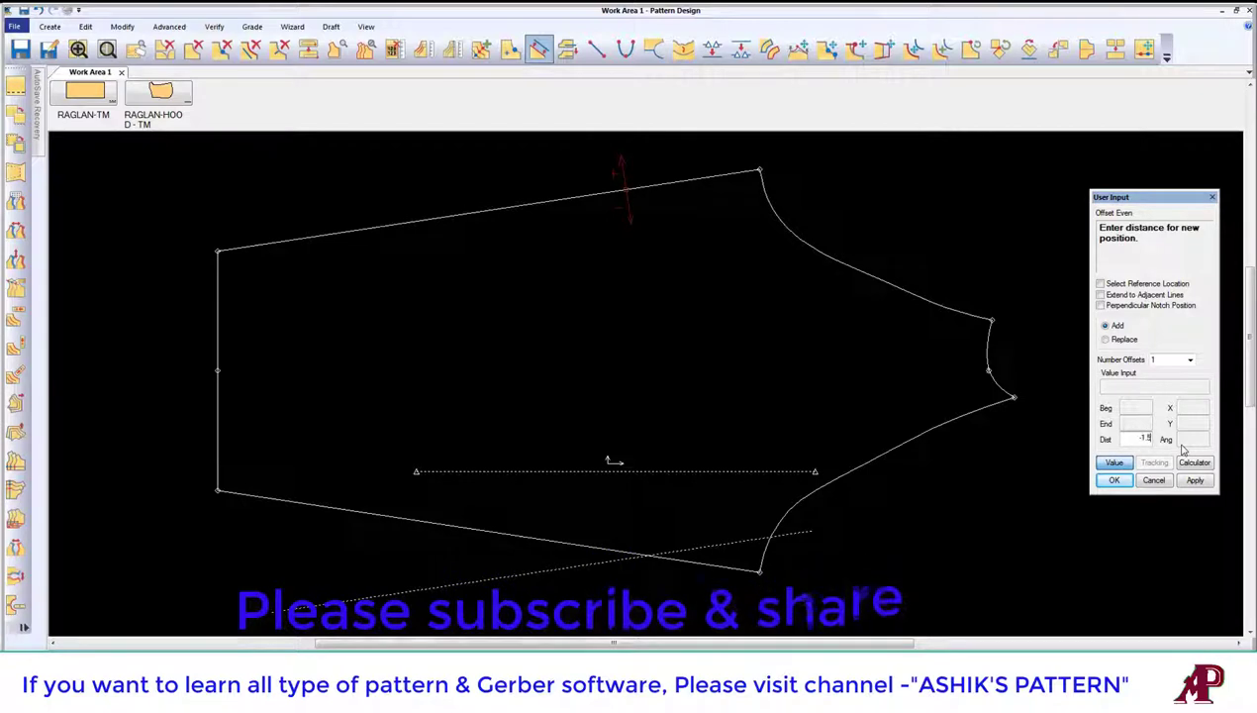
type(".5")
left_click(1195, 480)
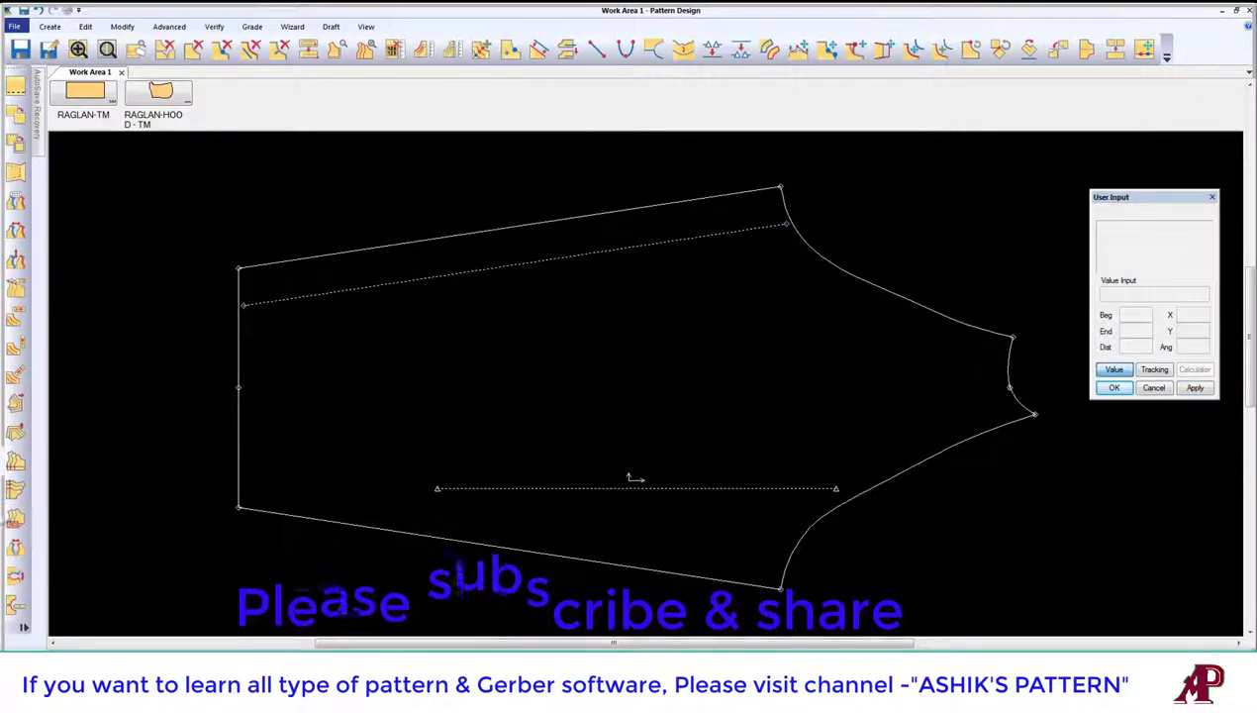
Step: Extend the offset line's end point onto the raglan curve with Intersection X
left_click(15, 461)
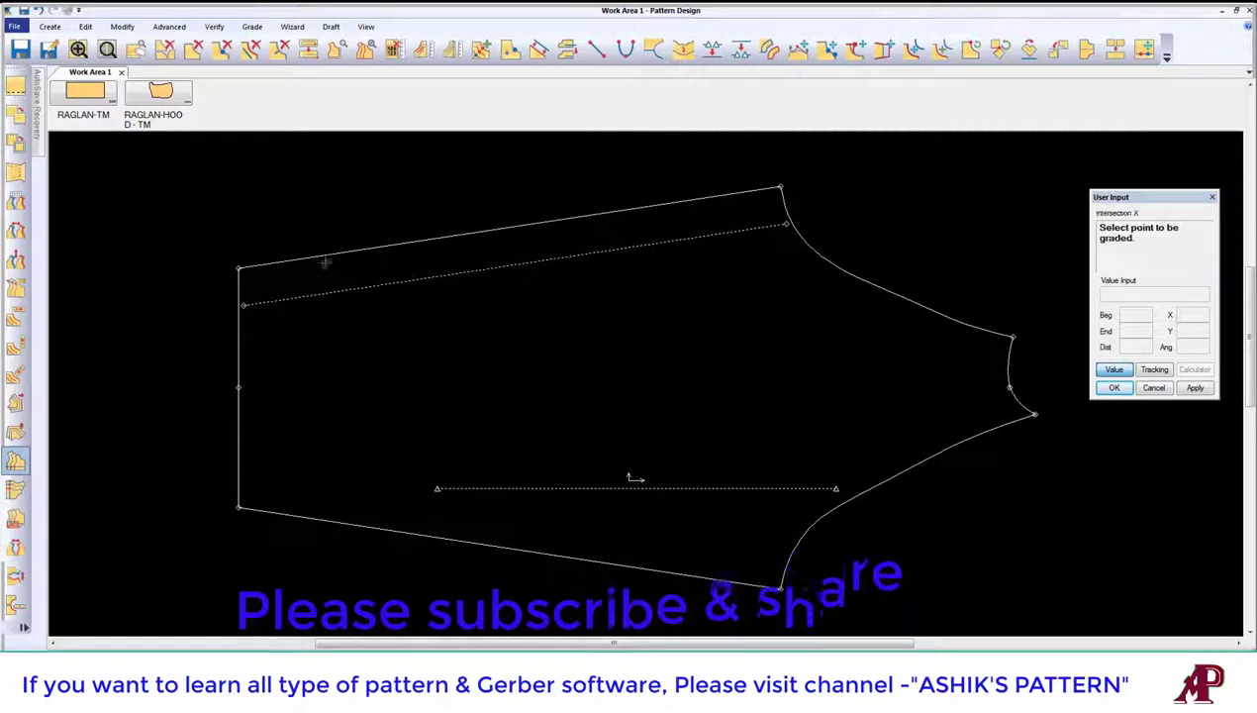
left_click(780, 187)
right_click(800, 189)
left_click(817, 196)
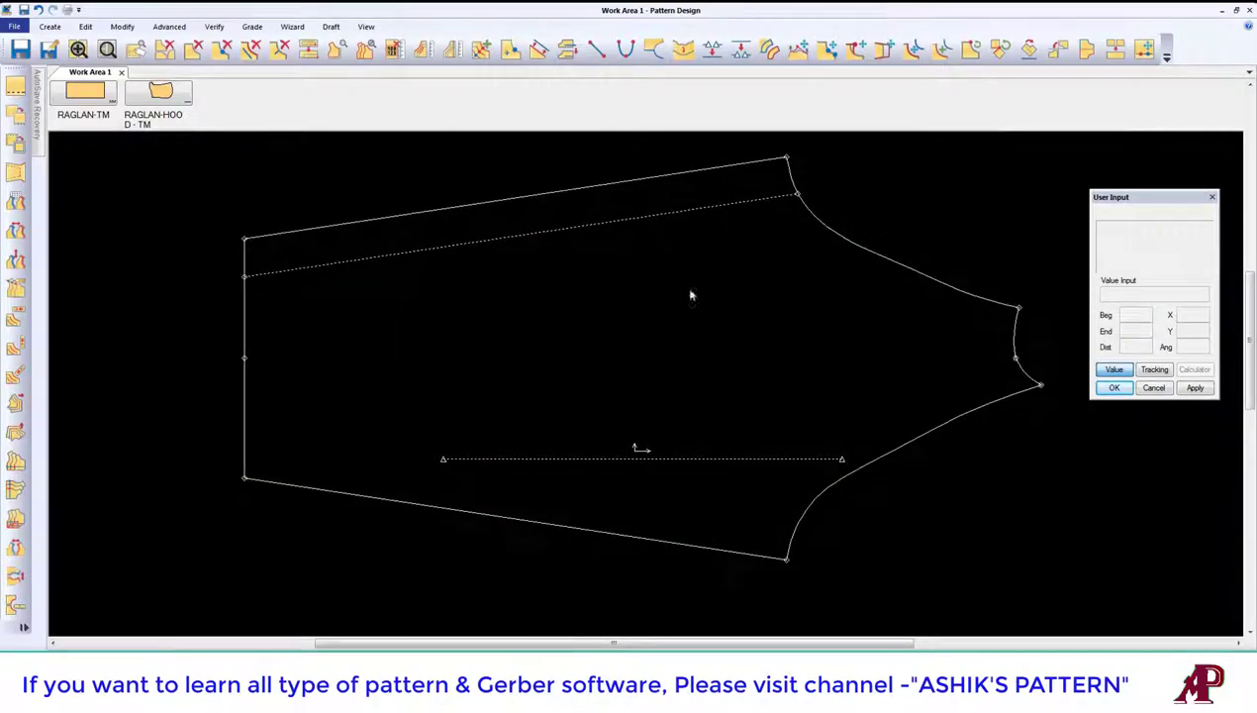
Step: Trace the band's upper-left and top edges, dismissing the open-perimeter warning
left_click(769, 48)
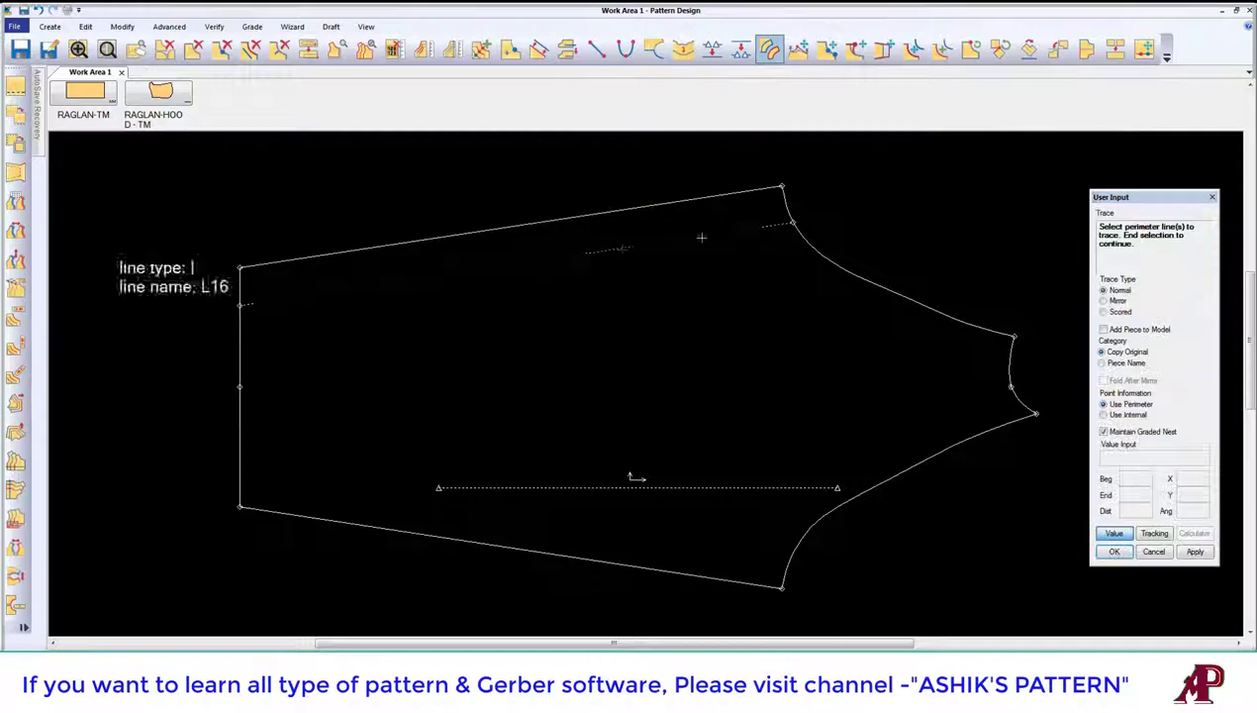
left_click(302, 258)
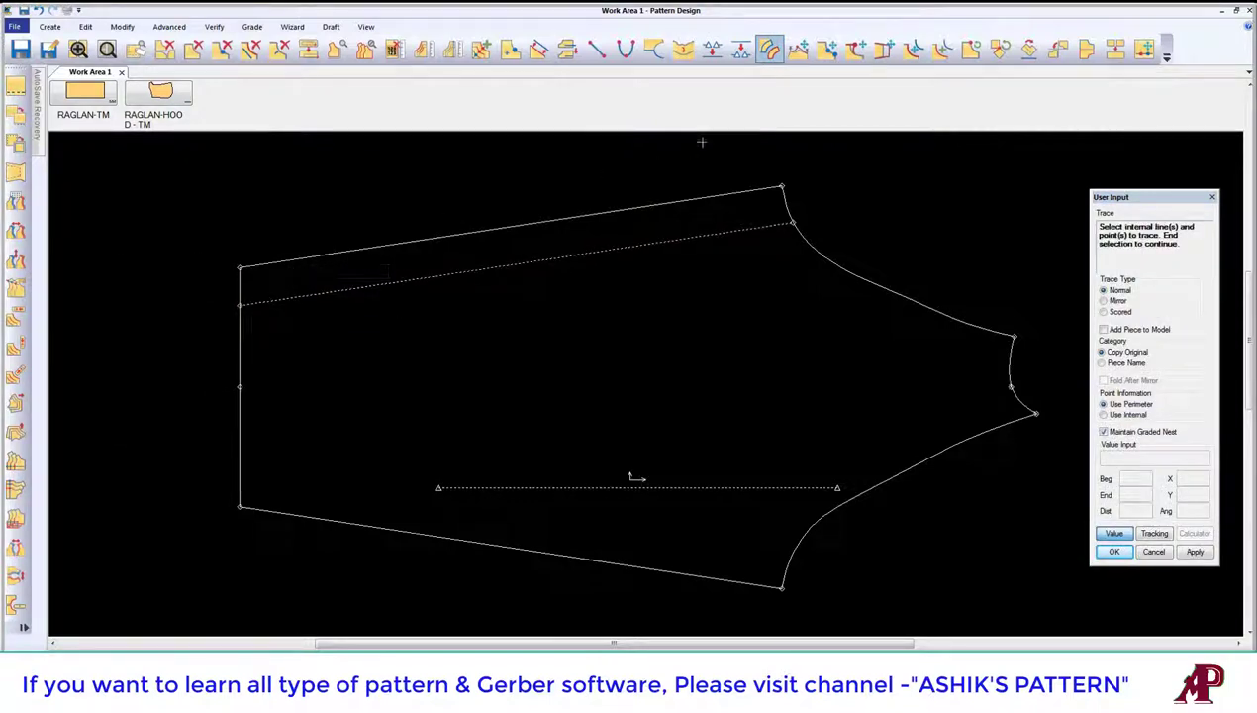
left_click(240, 297)
left_click(259, 263)
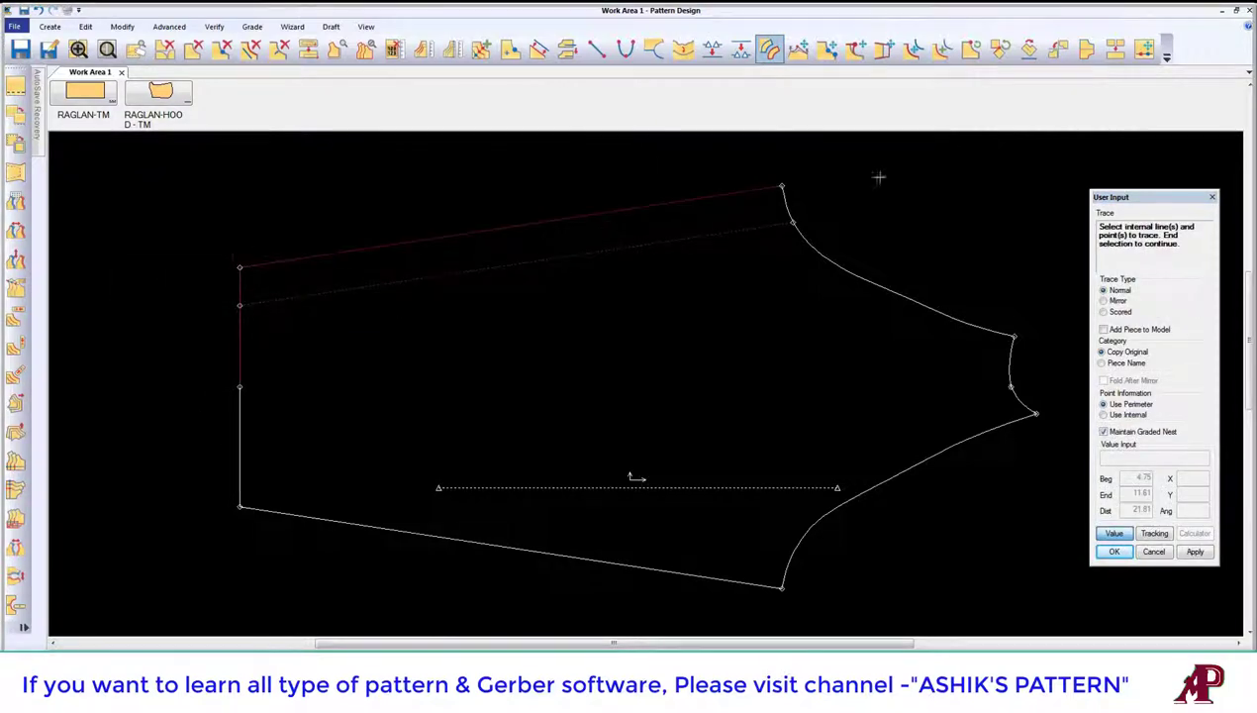
right_click(782, 198)
left_click(768, 208)
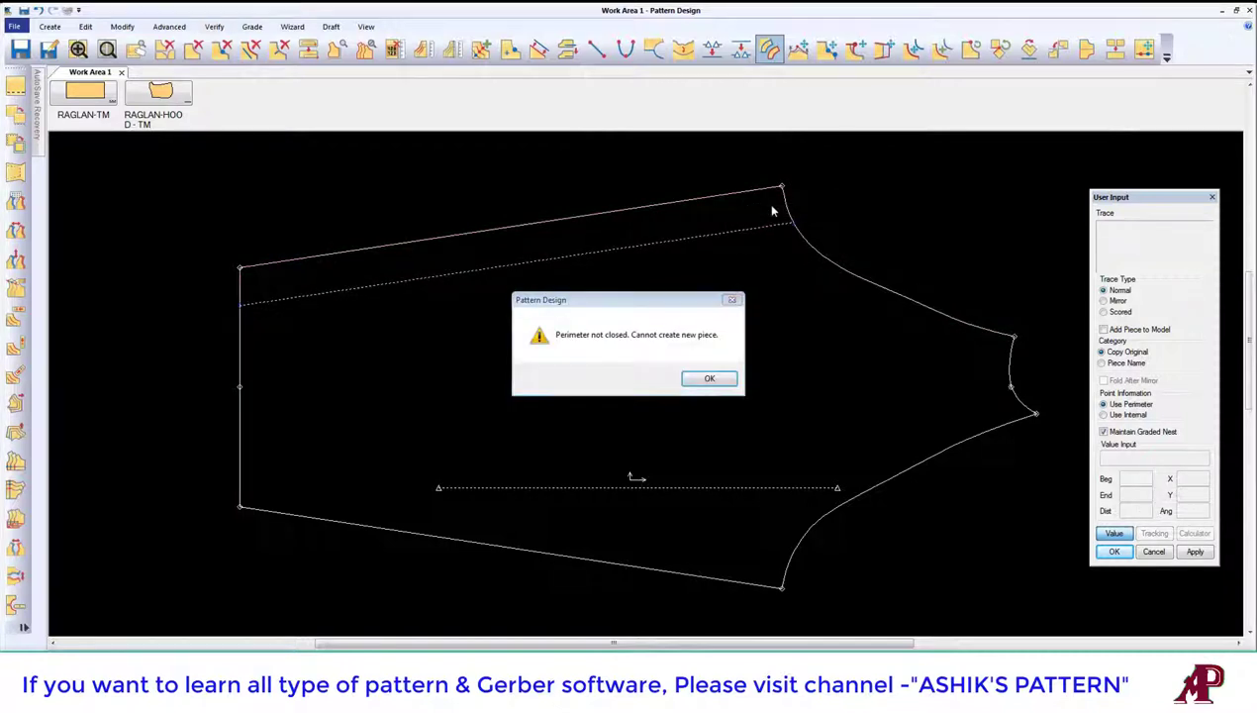
left_click(711, 379)
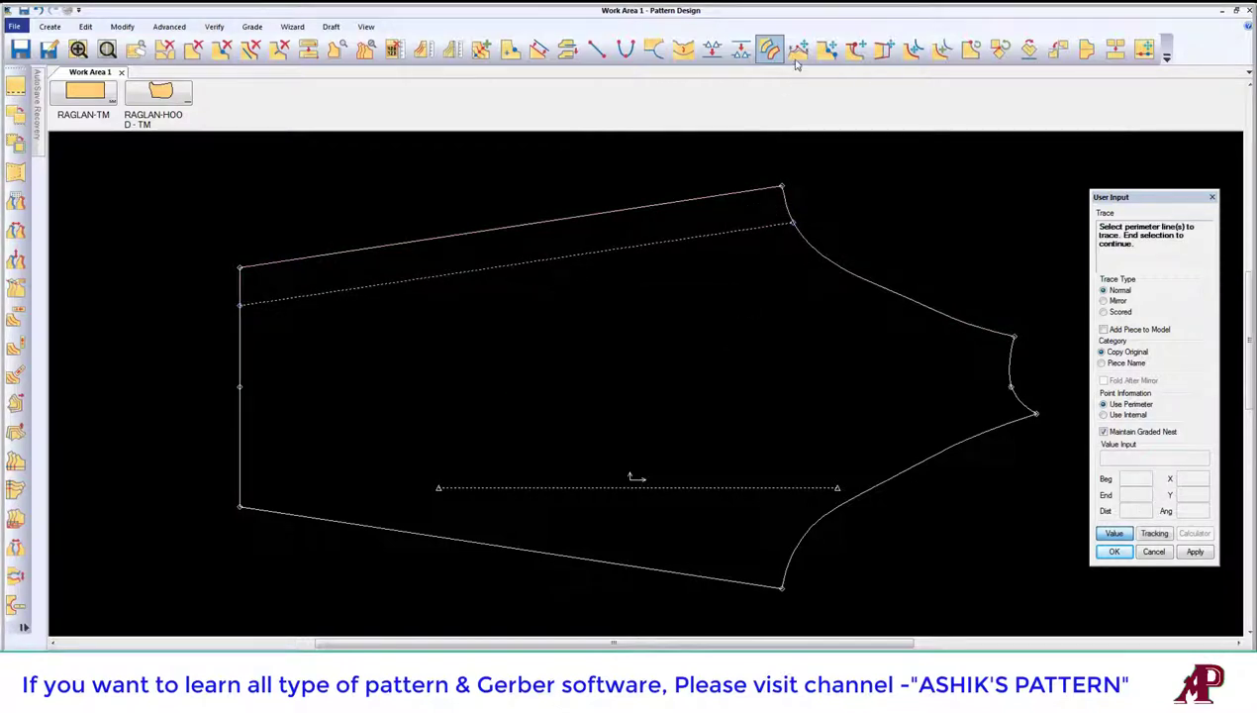
Step: Retrace the band's top edge and curve and place the strip below the sleeve
left_click(767, 188)
left_click(784, 204)
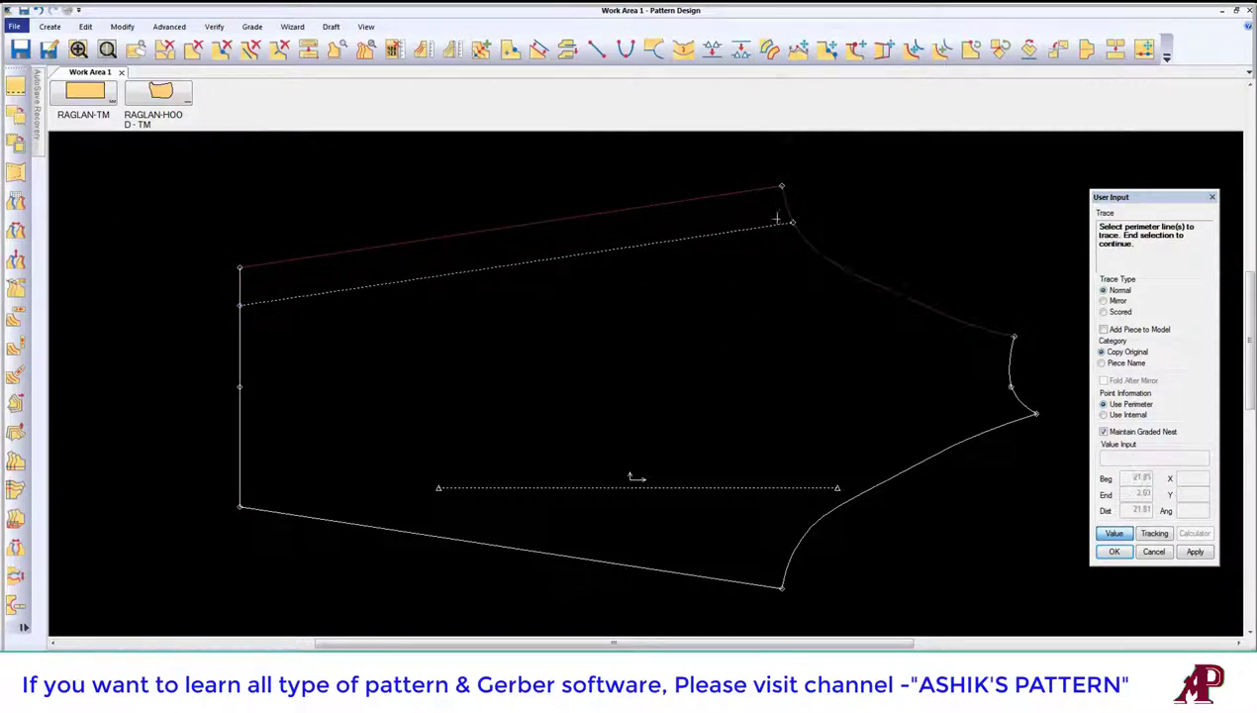
left_click(238, 294)
key("Return")
key("Return")
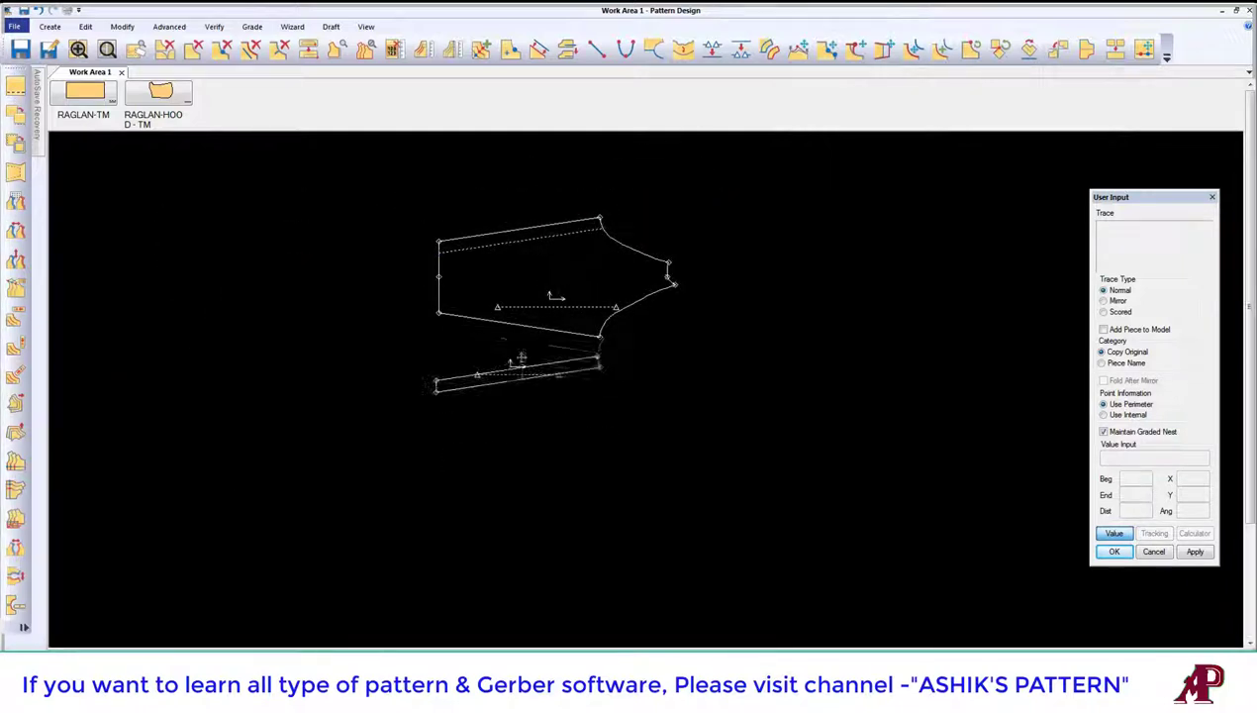
left_click(521, 357)
key("Return")
Step: Zoom in on the strip and match its line to the sleeve's bottom edge
left_click(79, 48)
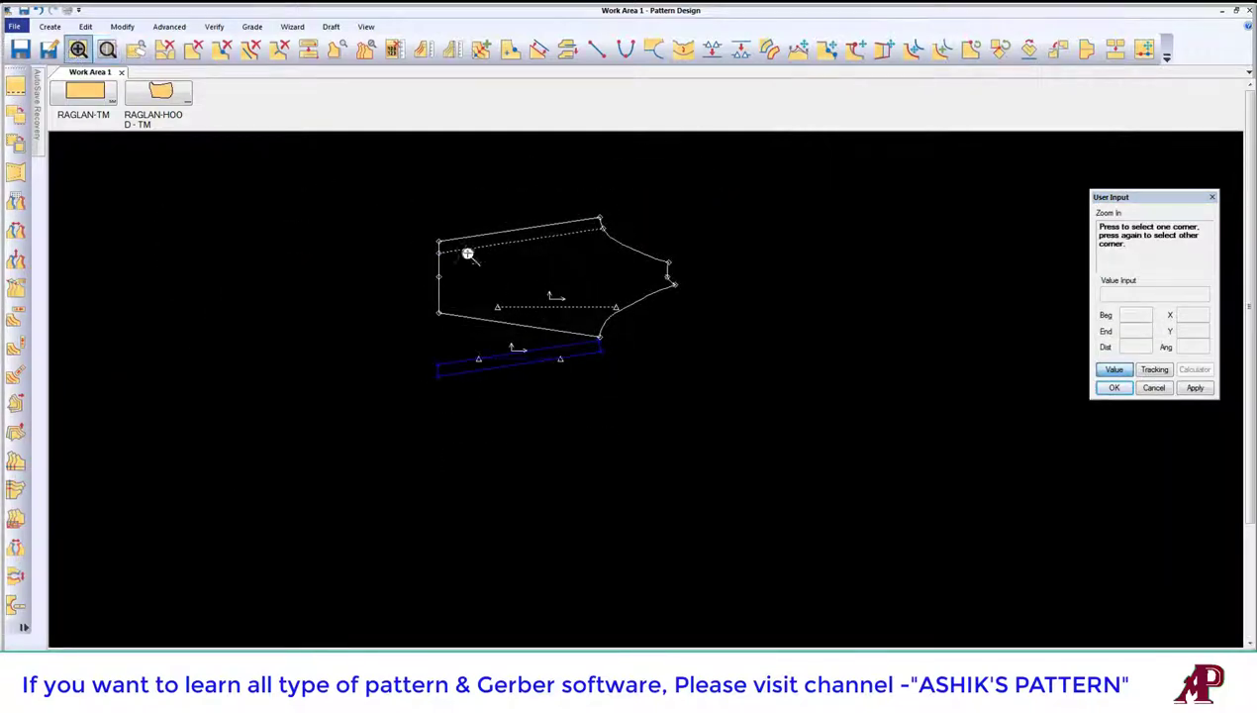
left_click(346, 293)
left_click(731, 400)
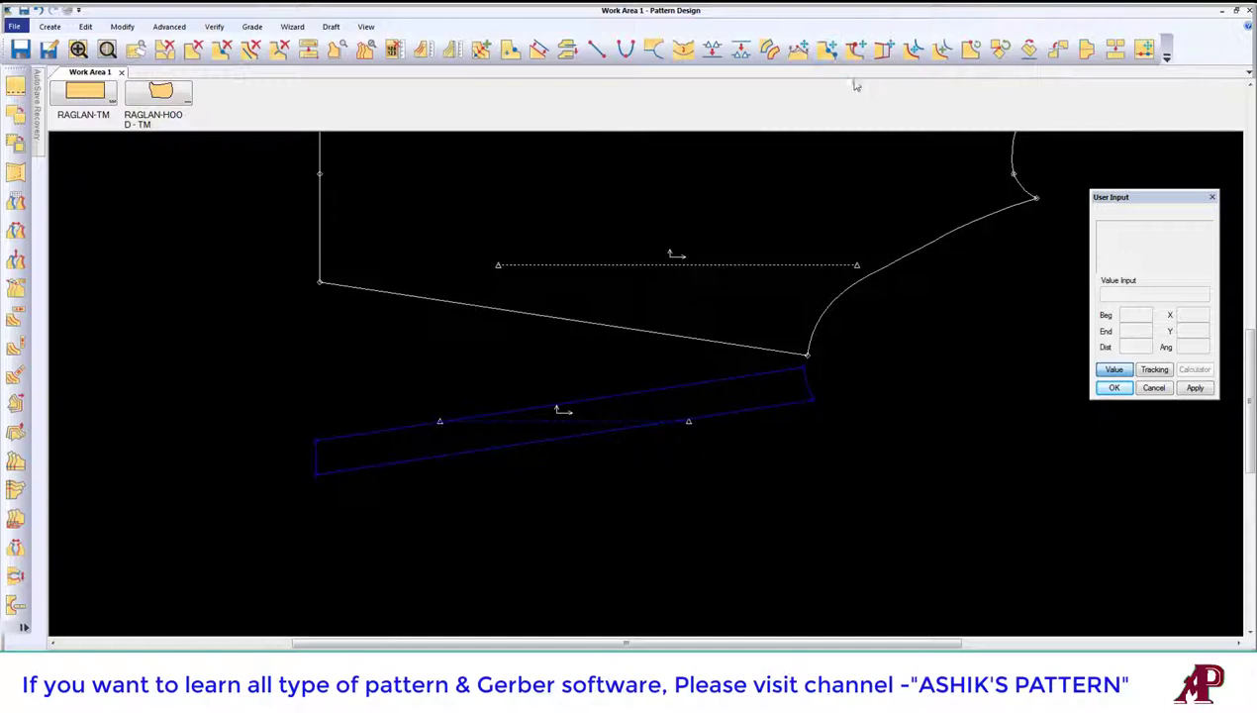
left_click(1000, 48)
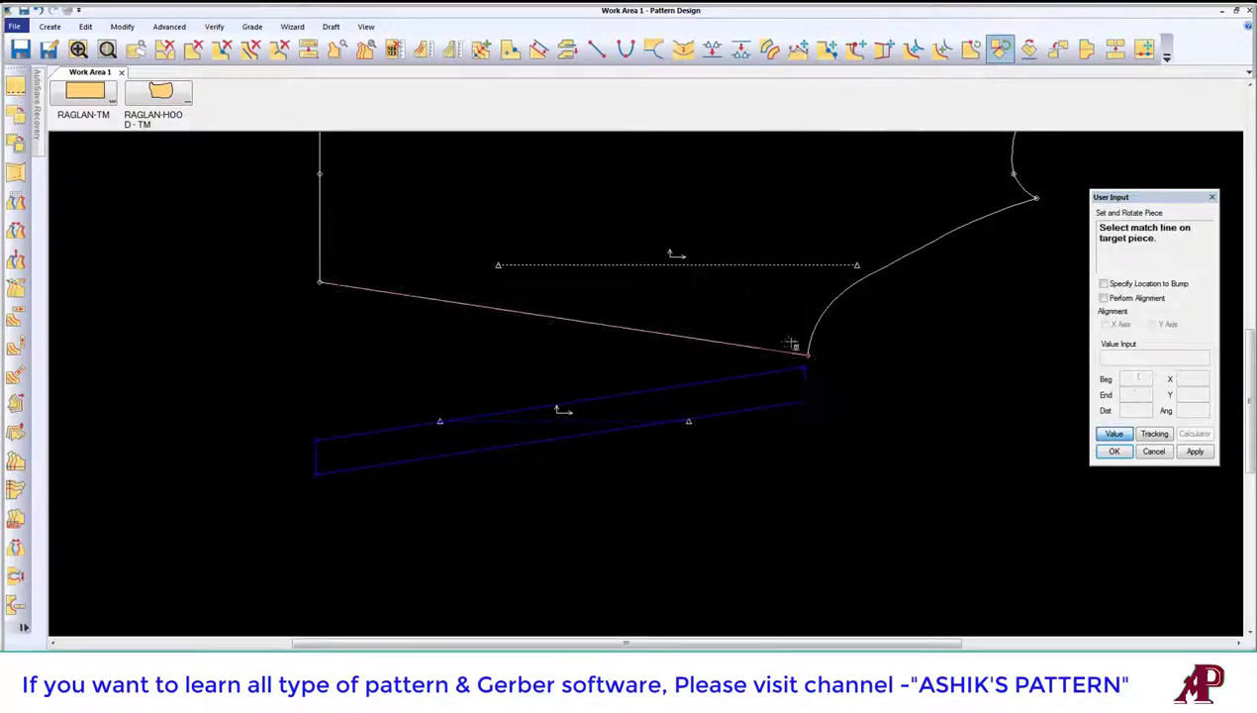
left_click(790, 345)
left_click(777, 369)
left_click(794, 365)
left_click(782, 359)
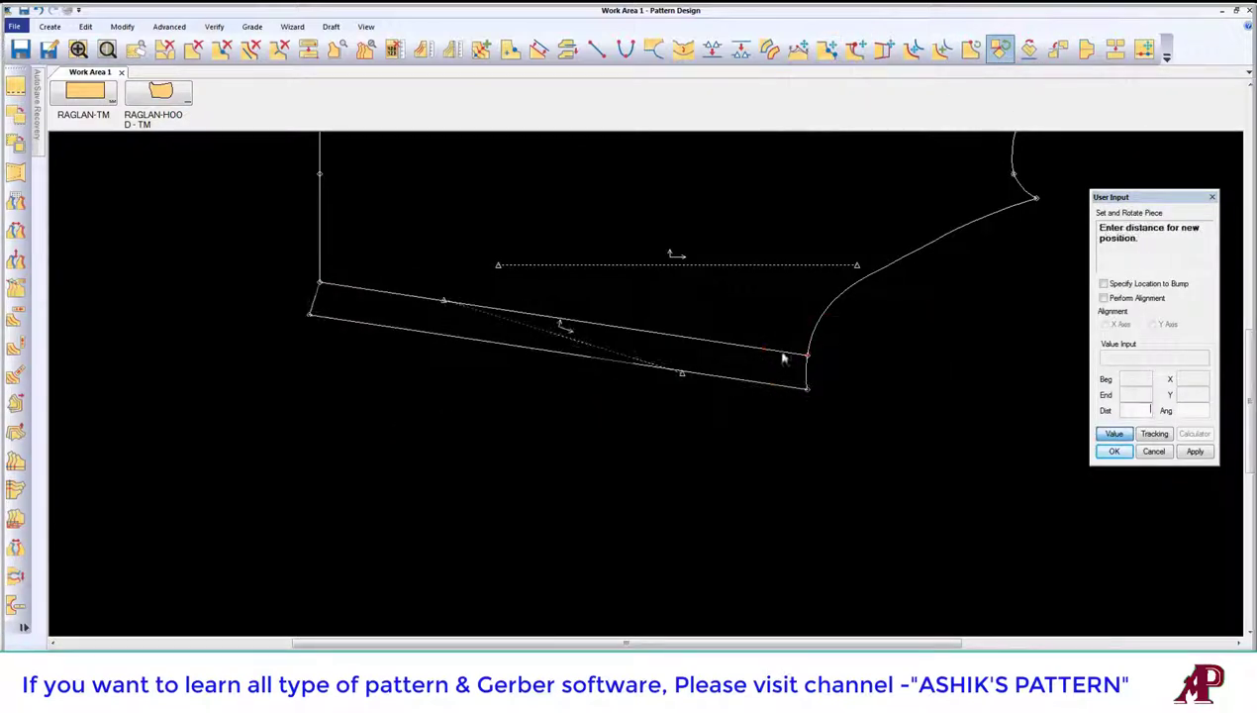
Step: Accept the strip's placement with no offset and pick up the aligned strip
right_click(659, 195)
left_click(698, 216)
right_click(644, 199)
left_click(693, 205)
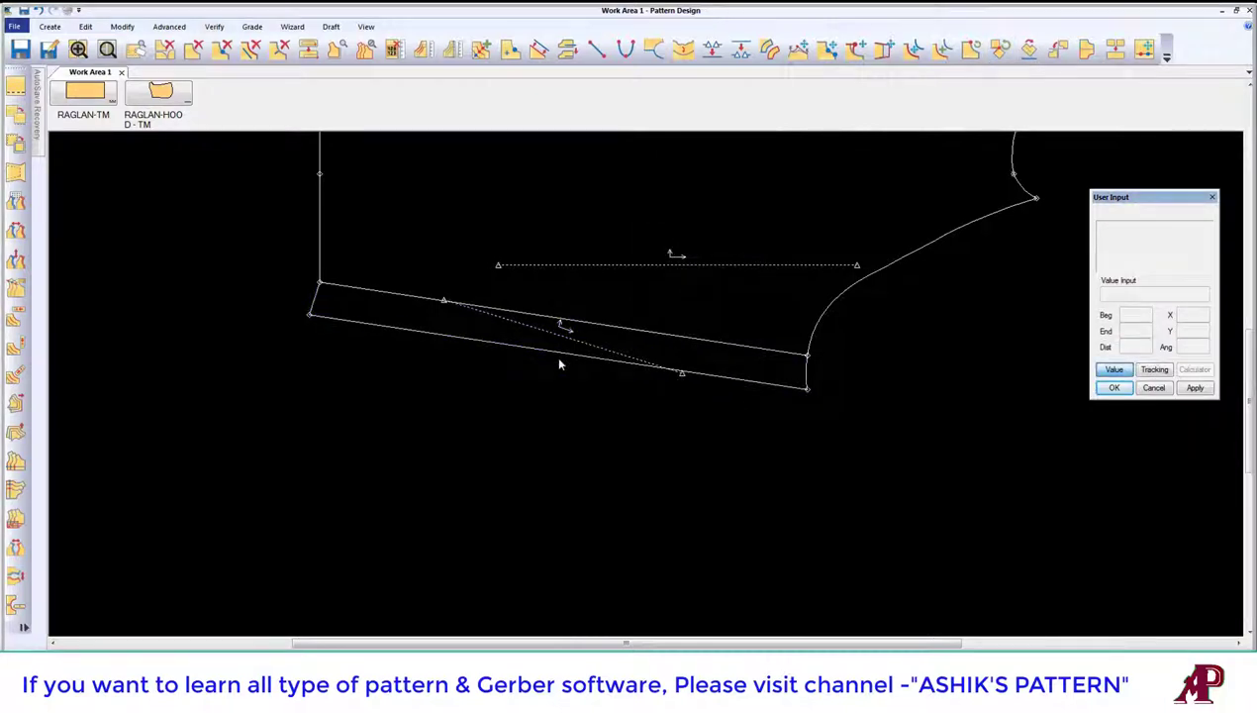
left_click(753, 361)
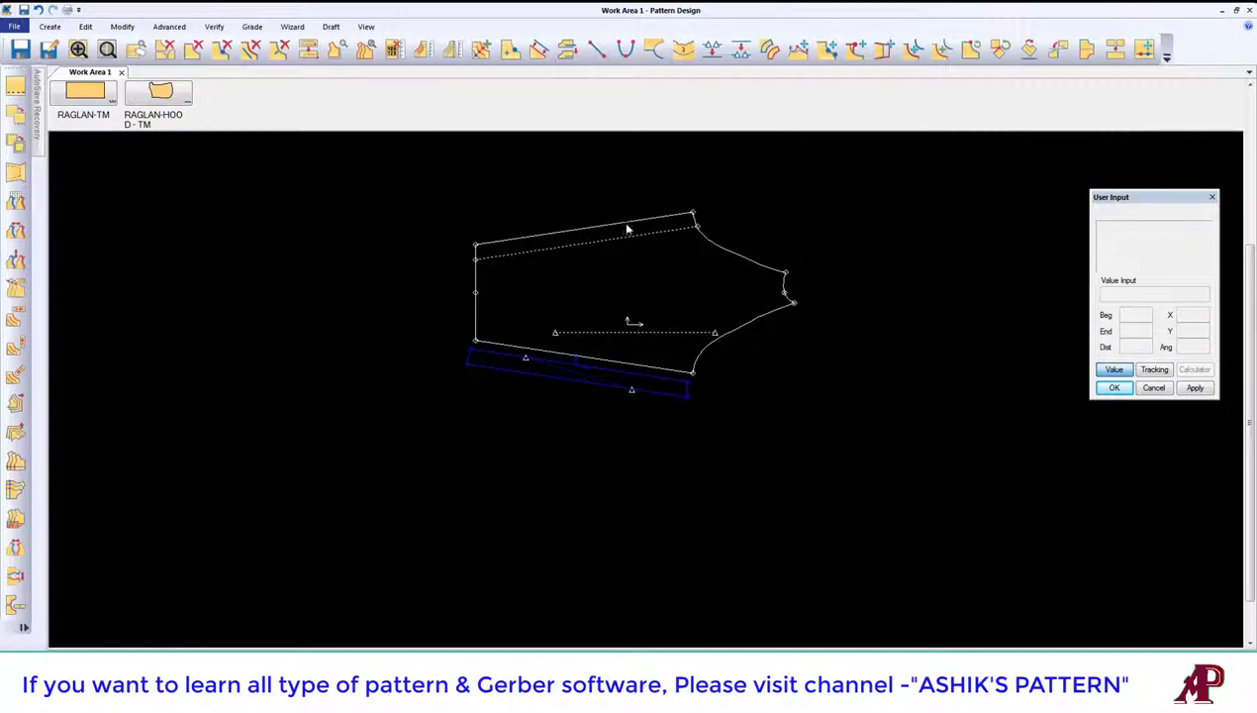
Step: Move the cuff strip down, away from the sleeve's bottom edge
left_click(613, 397)
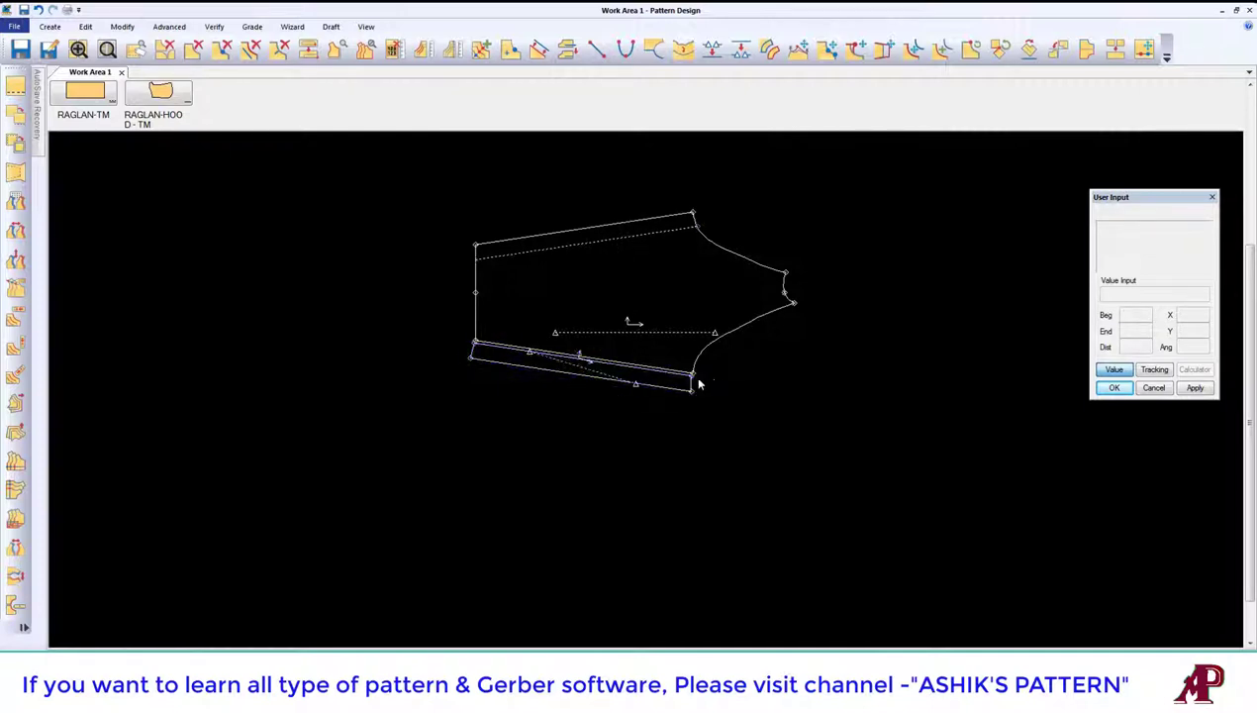
left_click(692, 374)
scroll(693, 374, "up", 3)
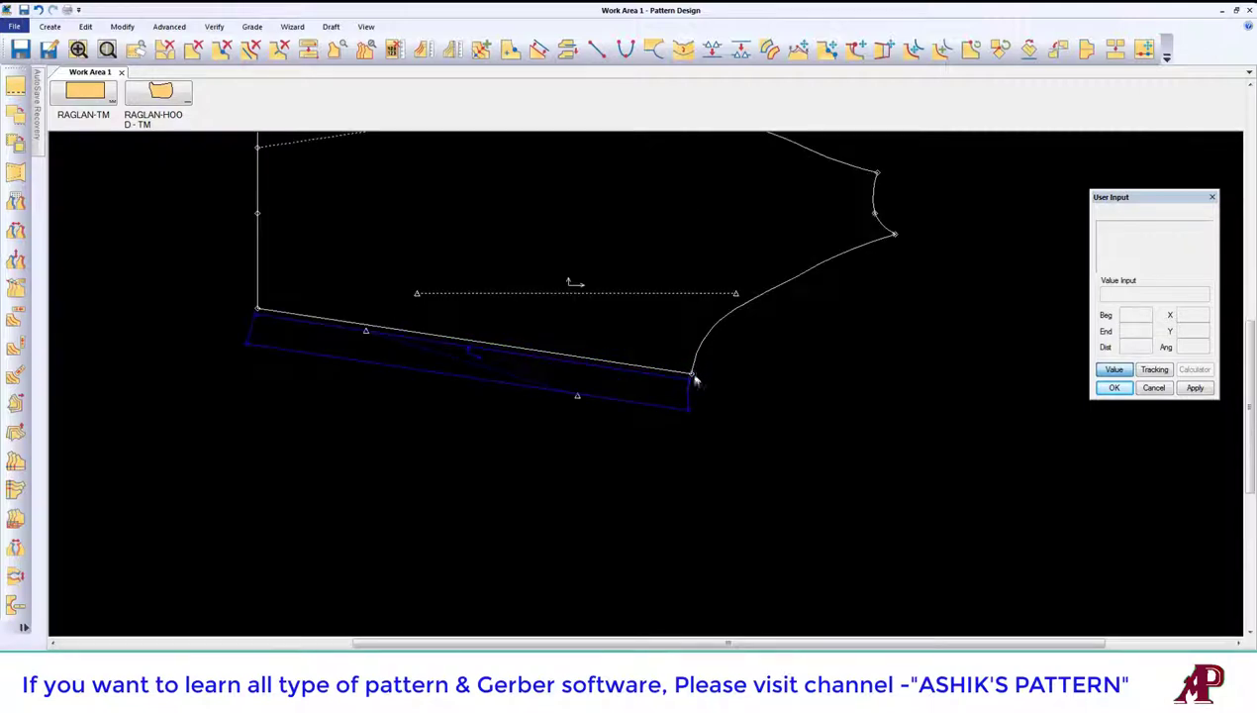
scroll(692, 374, "down", 2)
left_click(764, 48)
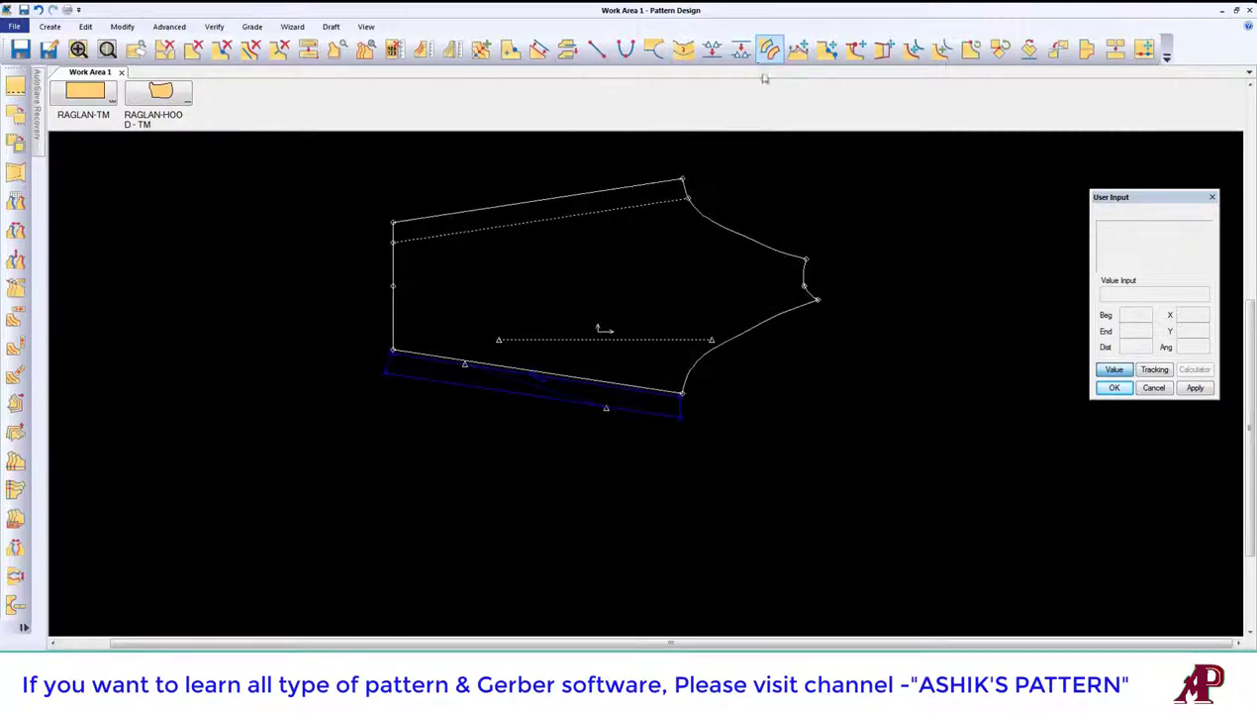
left_click(585, 390)
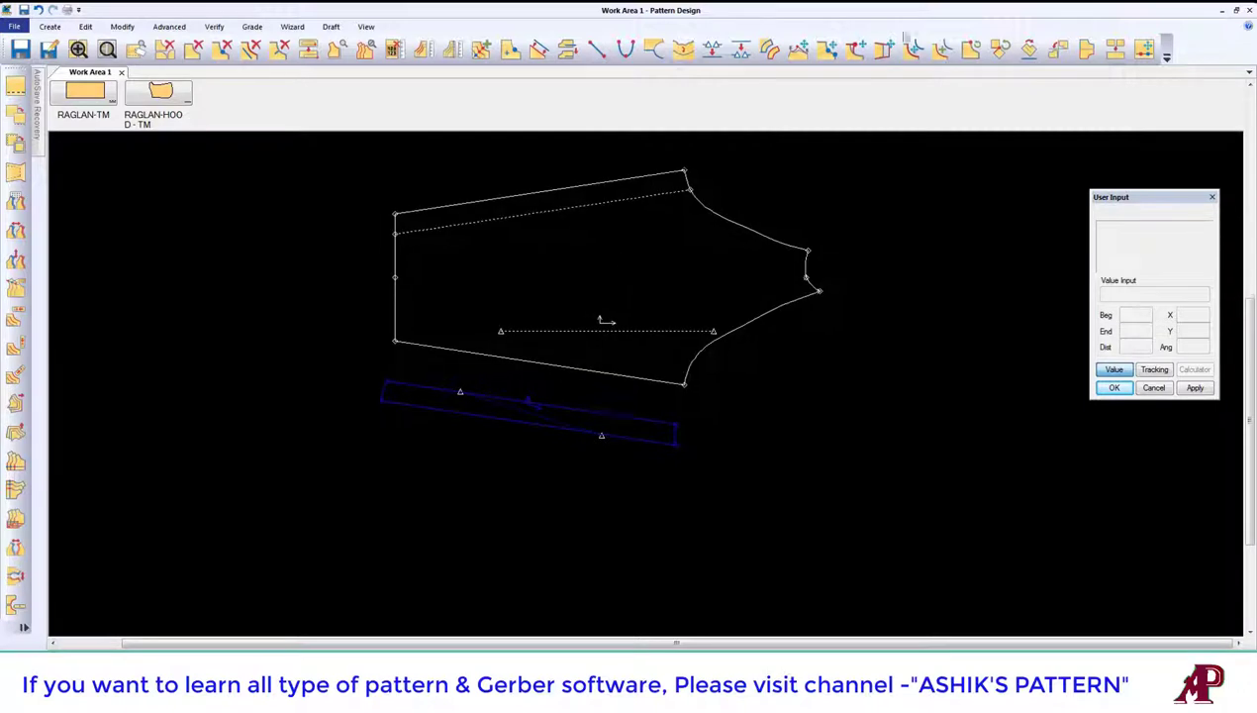
Step: Trace the sleeve's lower curve, bottom and left lines into piece RAGLAN-SLEEVE - TM7
left_click(770, 50)
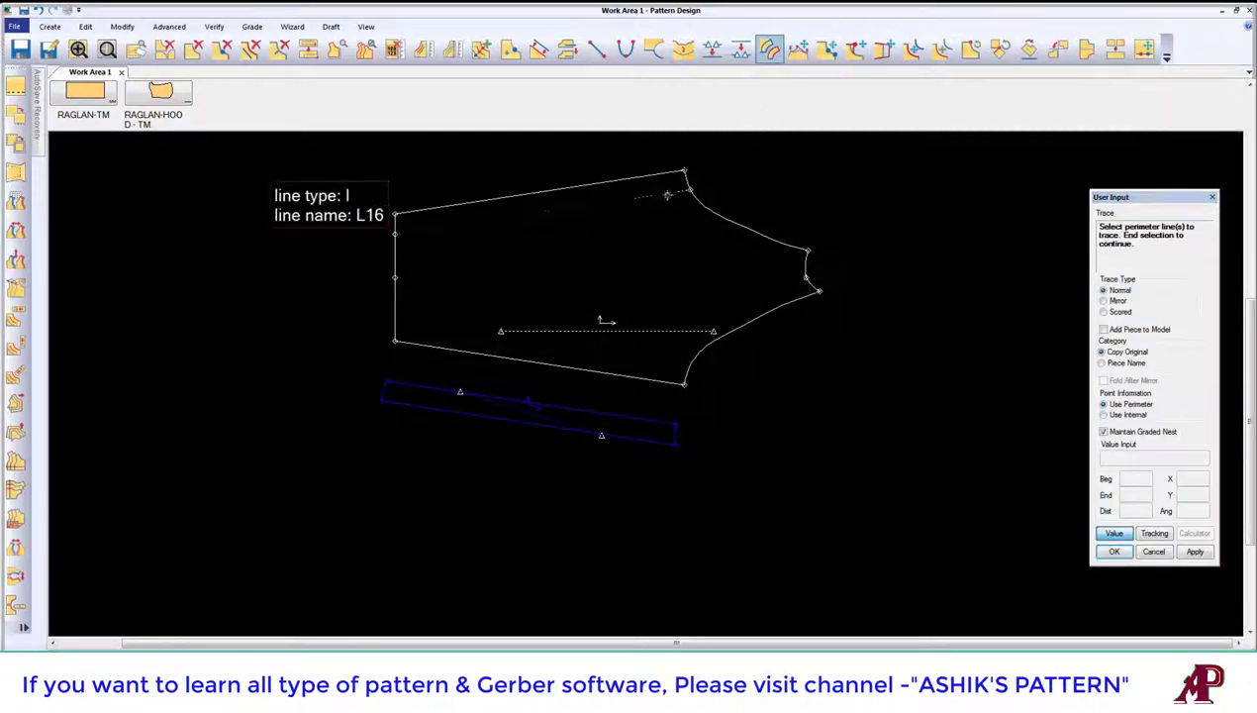
left_click(792, 297)
left_click(623, 376)
left_click(396, 251)
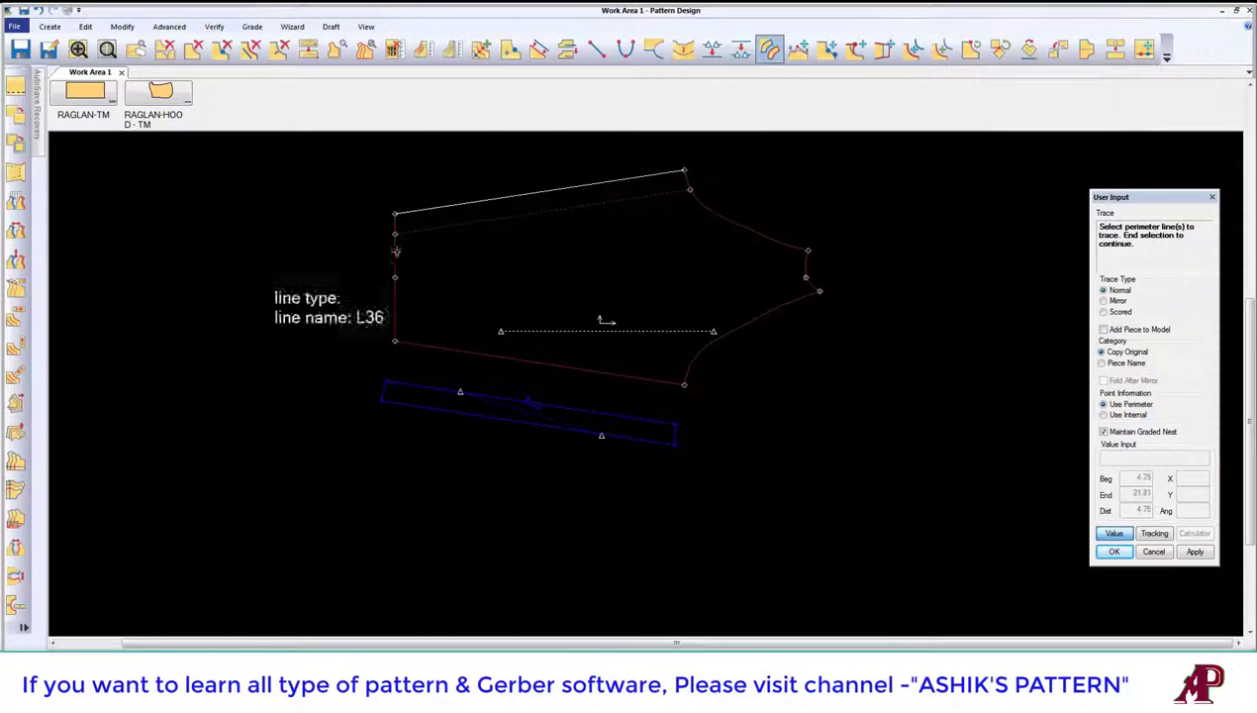
right_click(456, 218)
left_click(483, 226)
right_click(560, 212)
left_click(586, 221)
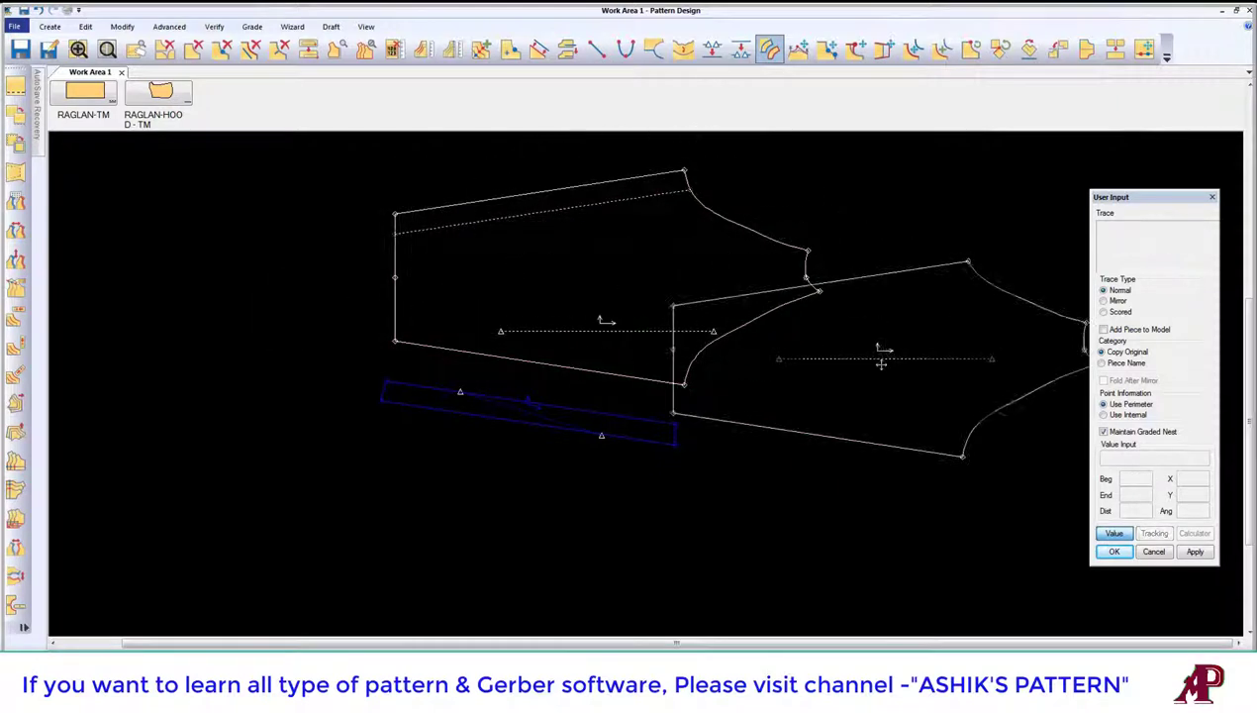
right_click(797, 314)
left_click(782, 320)
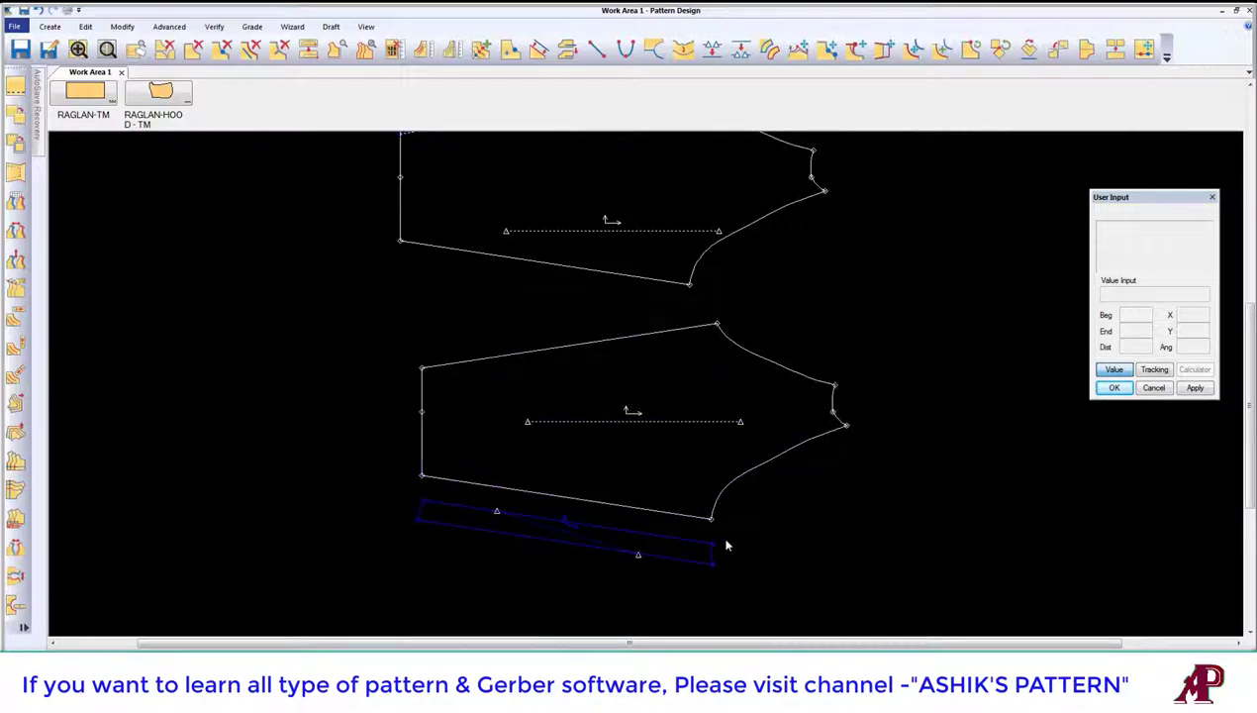
Step: Drag the original sleeve up and left, clear of the traced copy
left_click(679, 548)
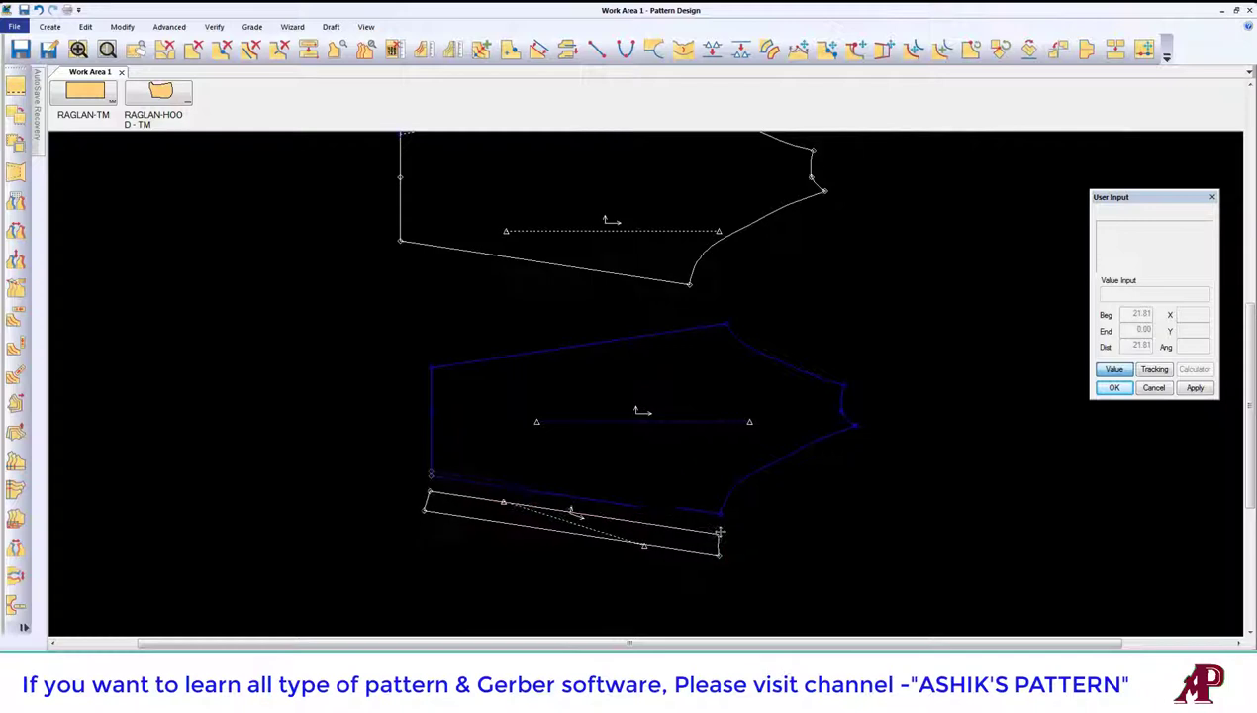
left_click(719, 522)
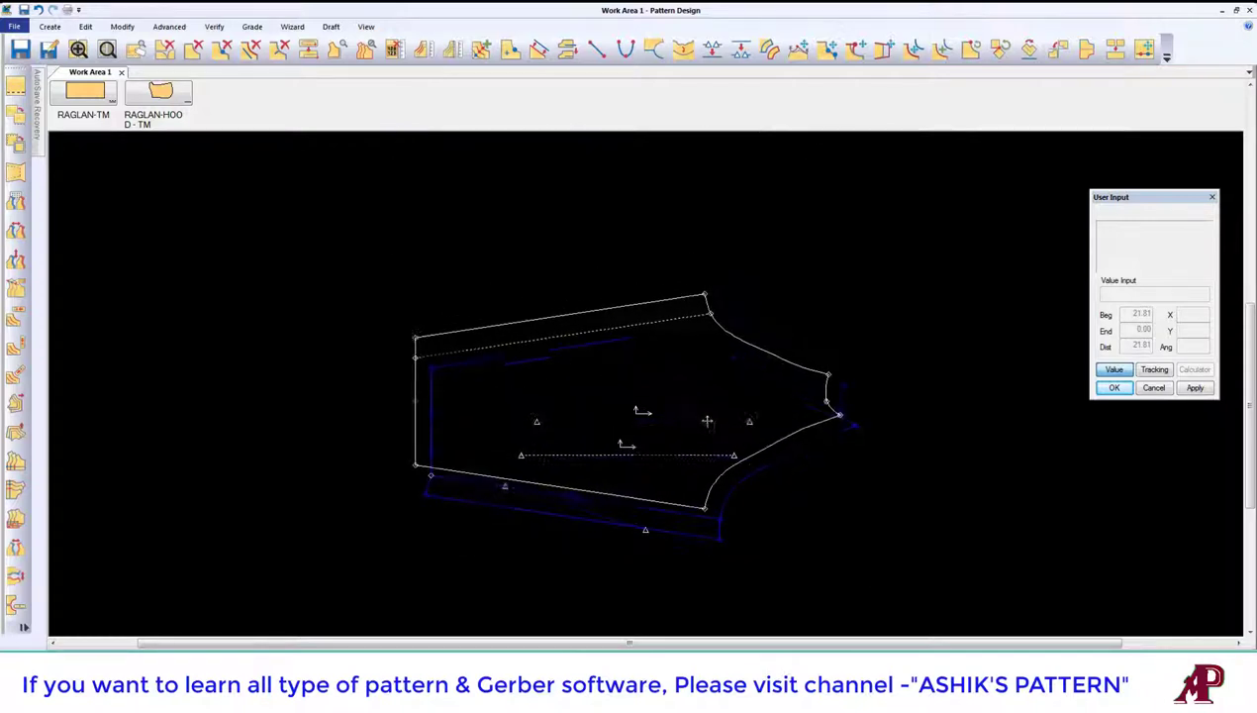
left_click(732, 283)
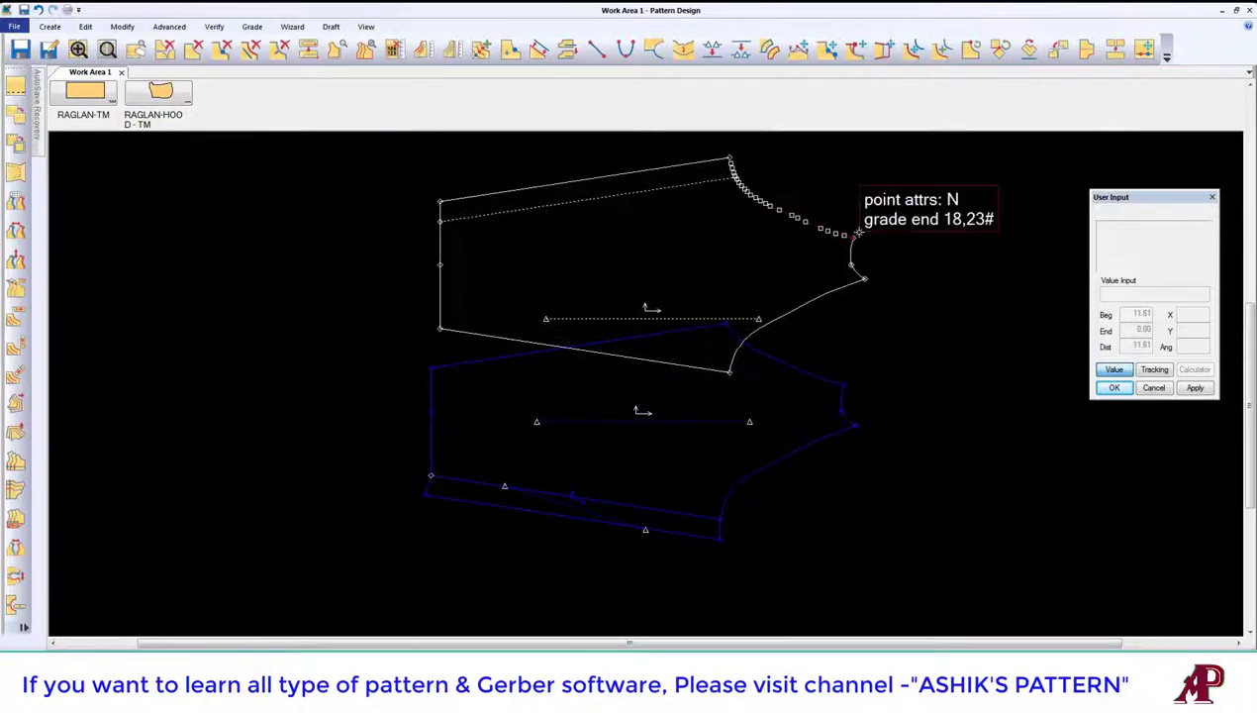
left_click(853, 238)
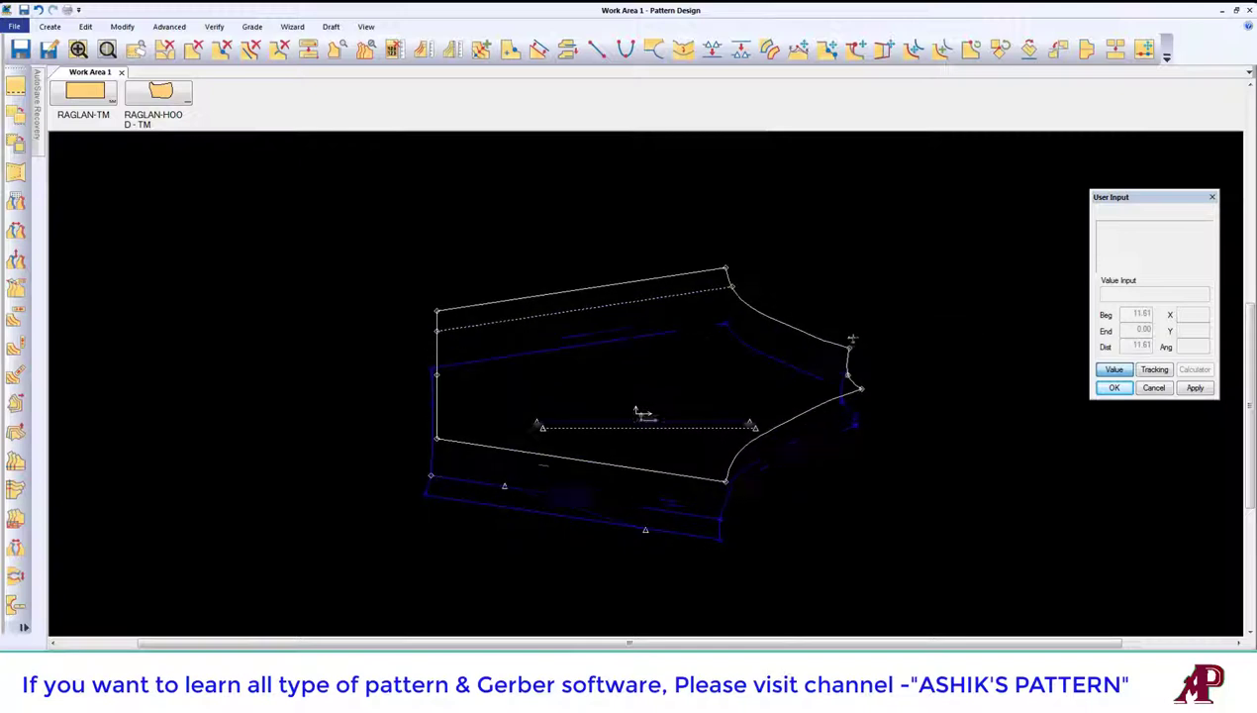
left_click(856, 331)
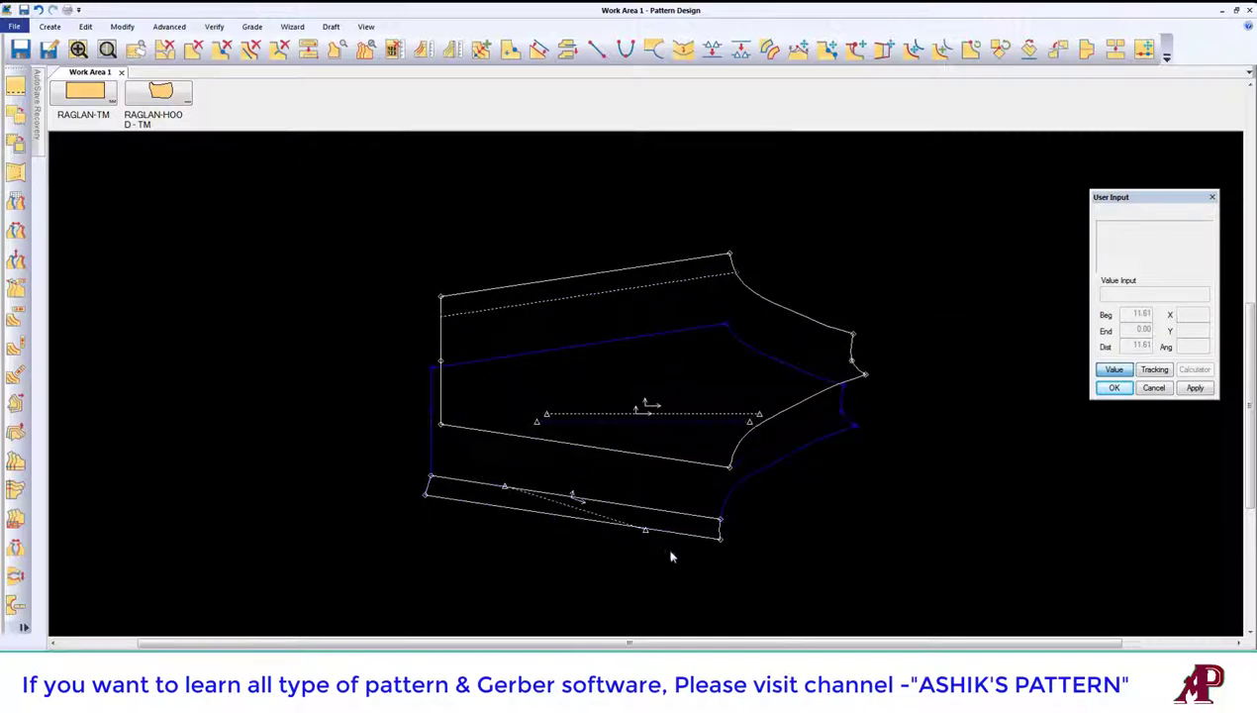
left_click(718, 273)
left_click(261, 166)
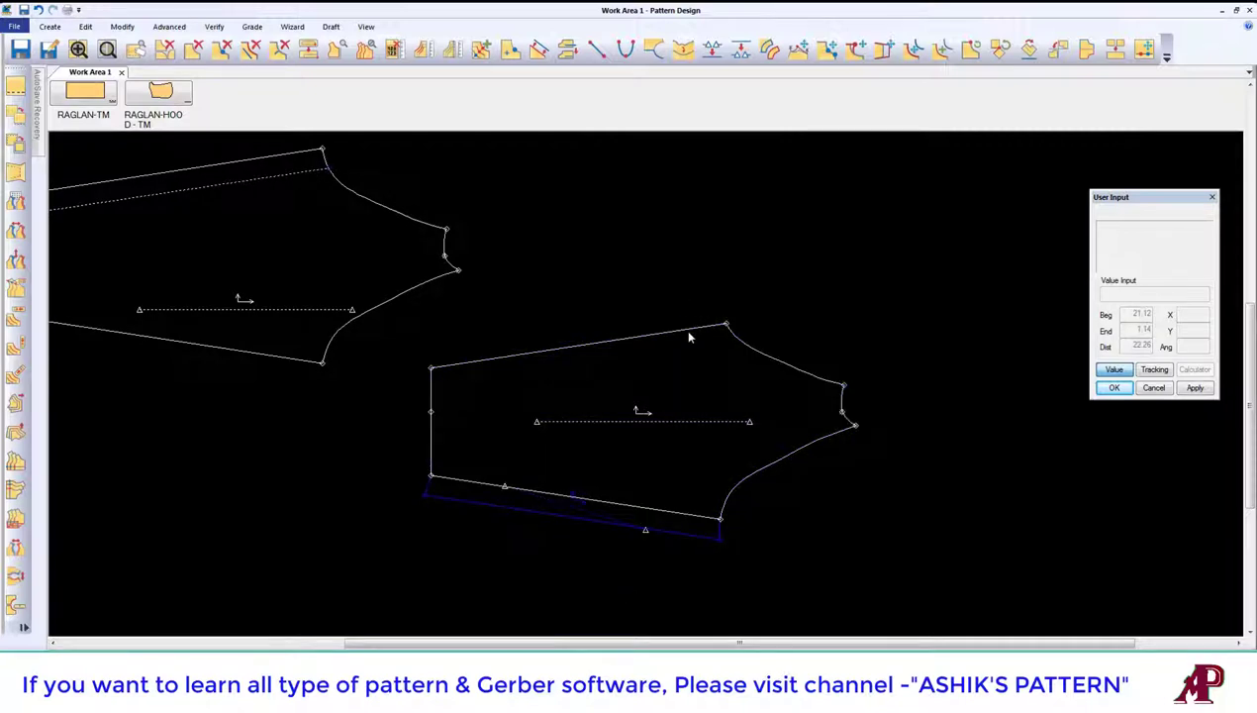
Step: Delete the original sleeve from the work area and zoom in on the remaining sleeve
left_click(581, 507)
right_click(293, 196)
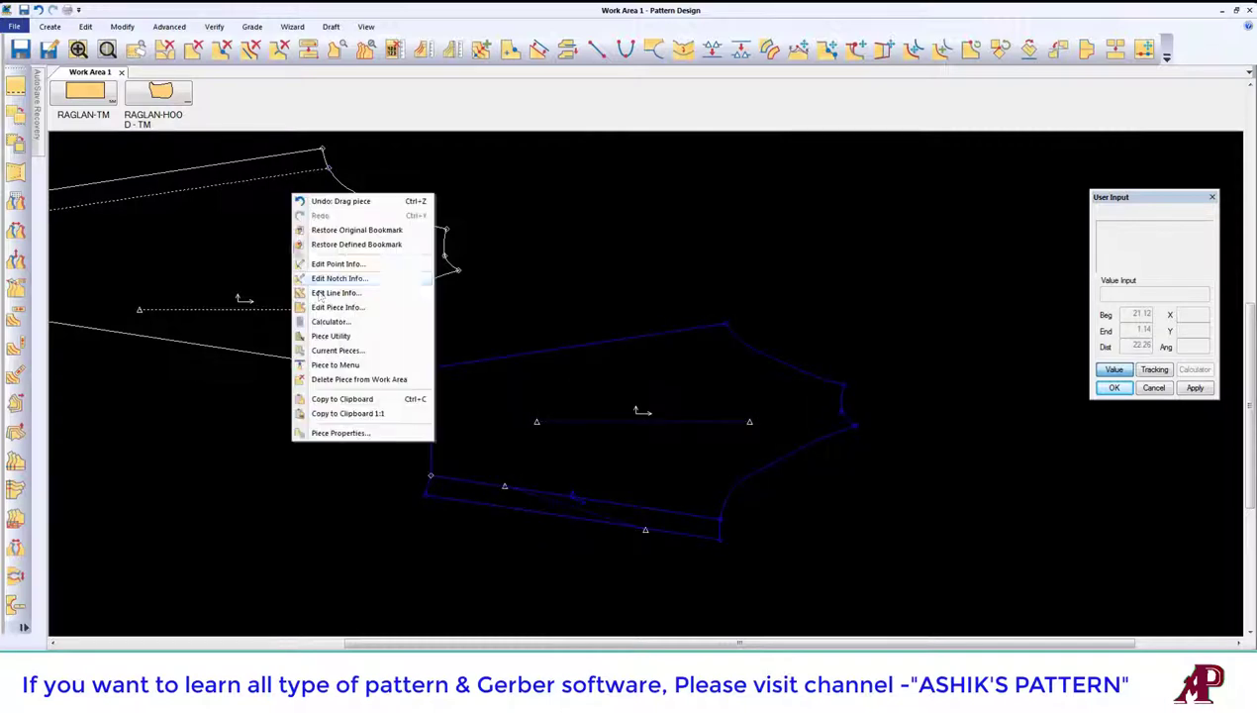
left_click(335, 385)
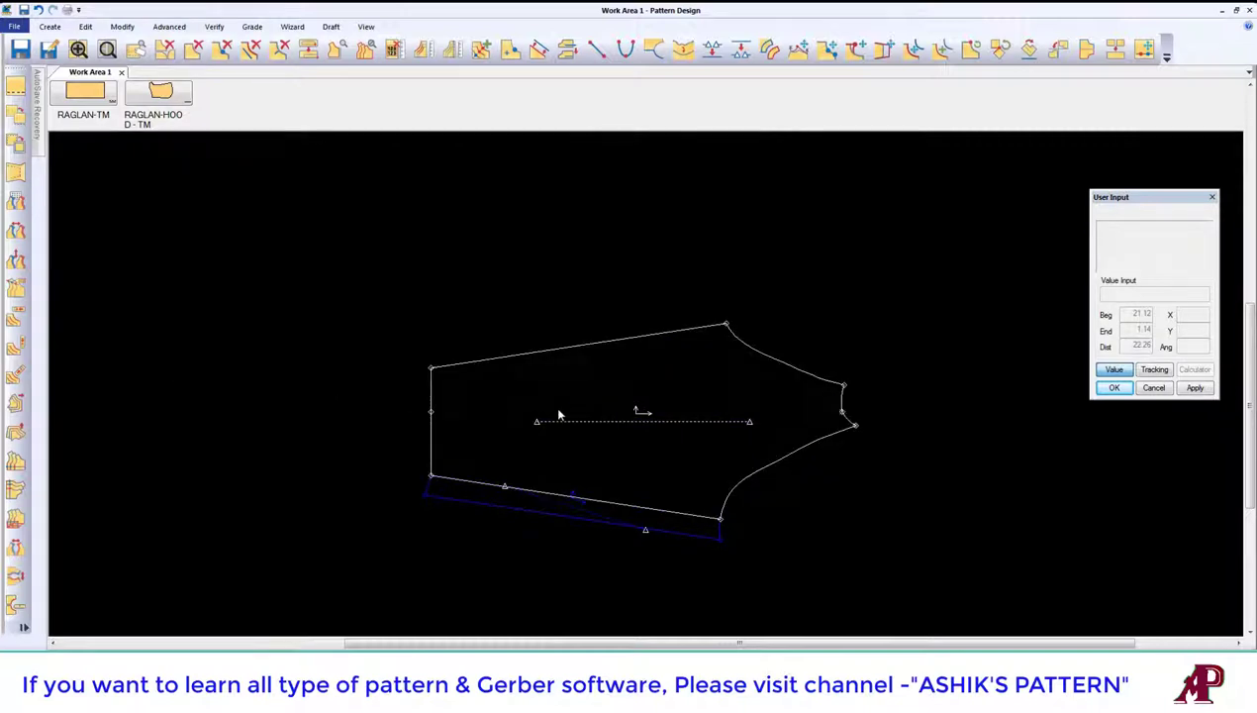
left_click(78, 48)
left_click_drag(334, 270, 975, 558)
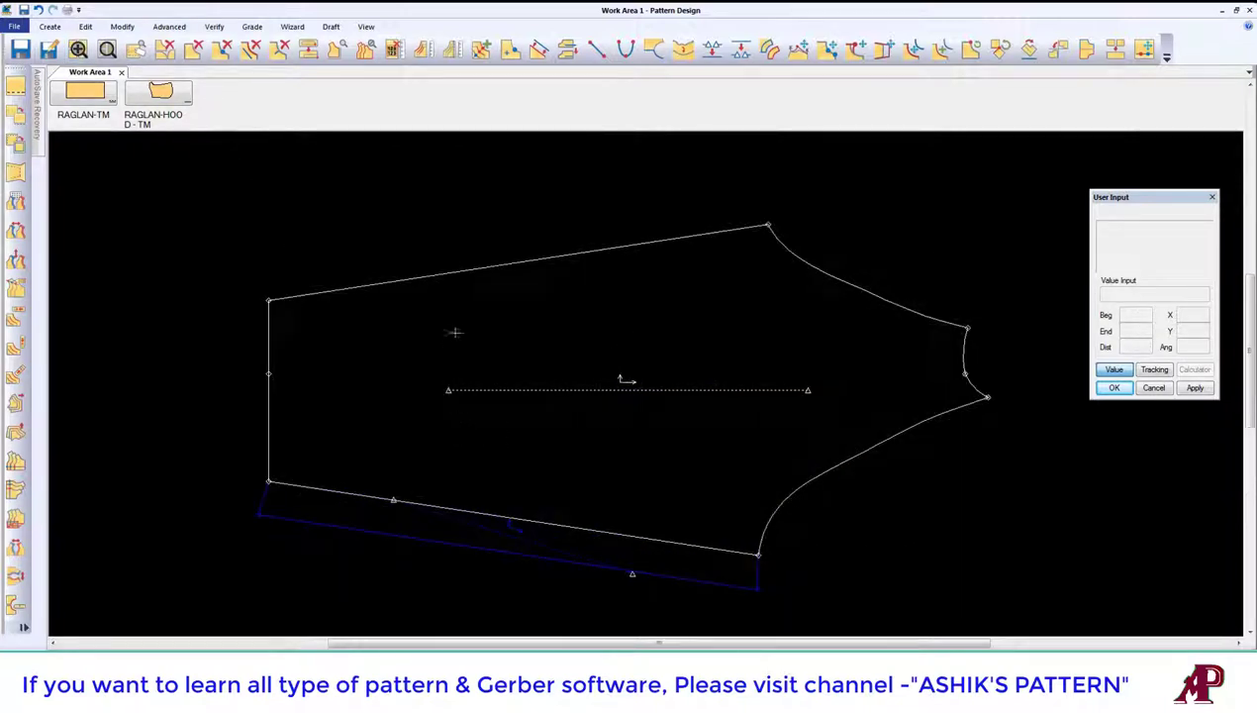
scroll(455, 330, "down", 3)
scroll(561, 468, "up", 3)
scroll(508, 416, "down", 1)
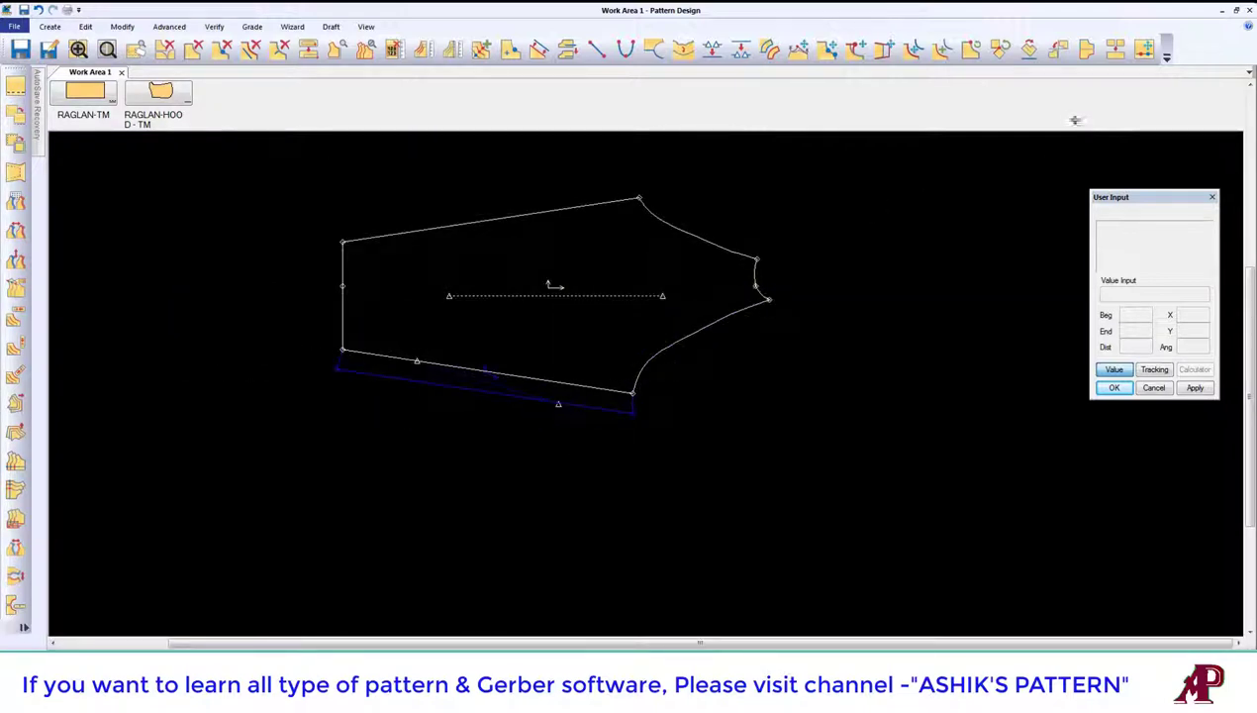
Step: Combine the cuff strip onto the traced sleeve's bottom edge
left_click(633, 415)
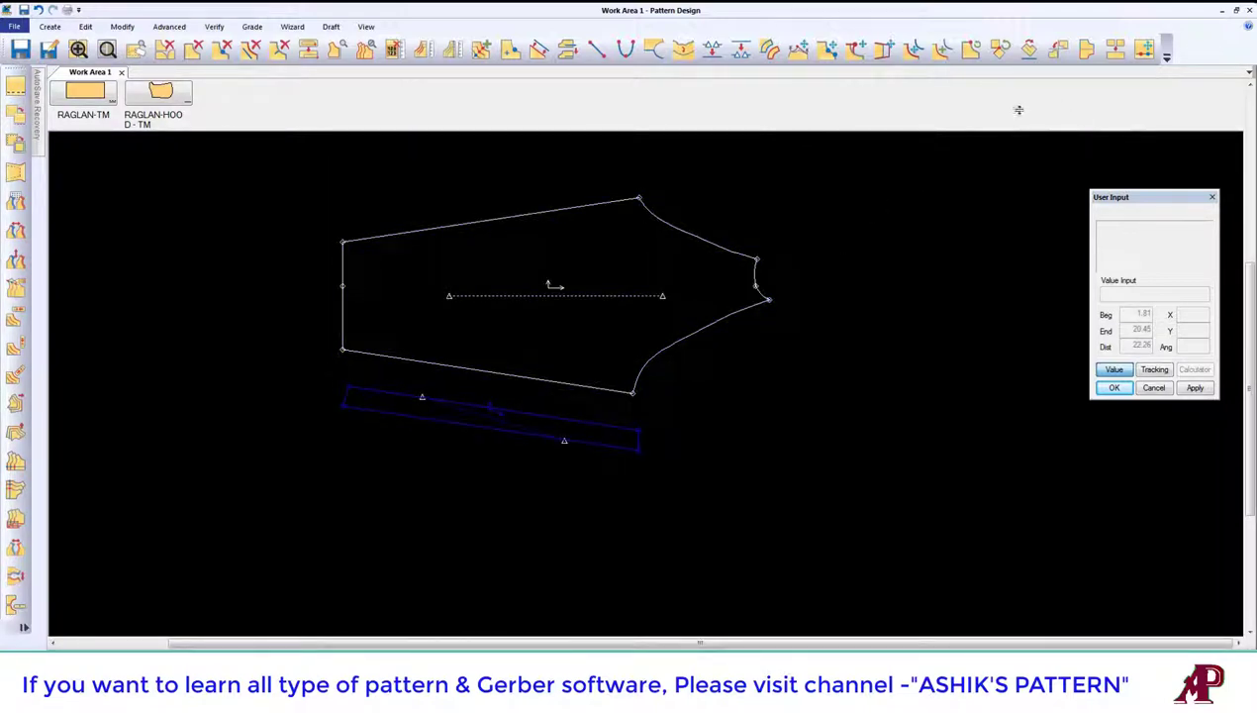
left_click(1115, 48)
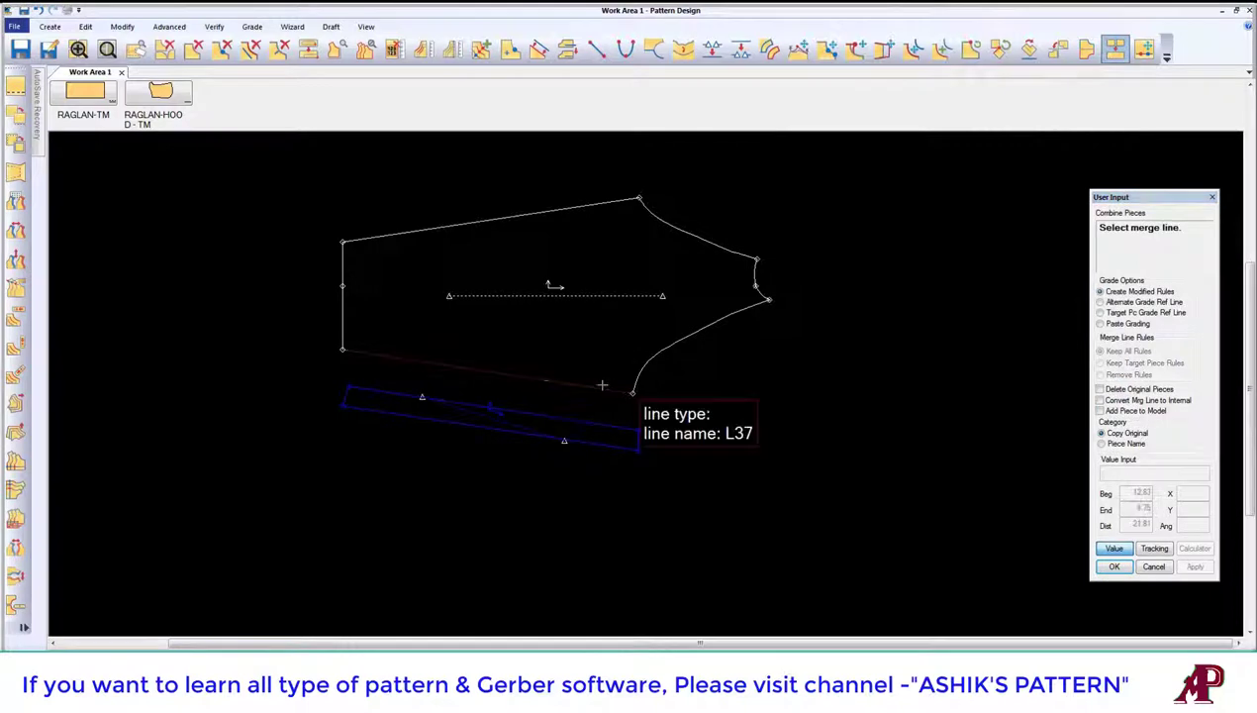
left_click(369, 389)
right_click(894, 341)
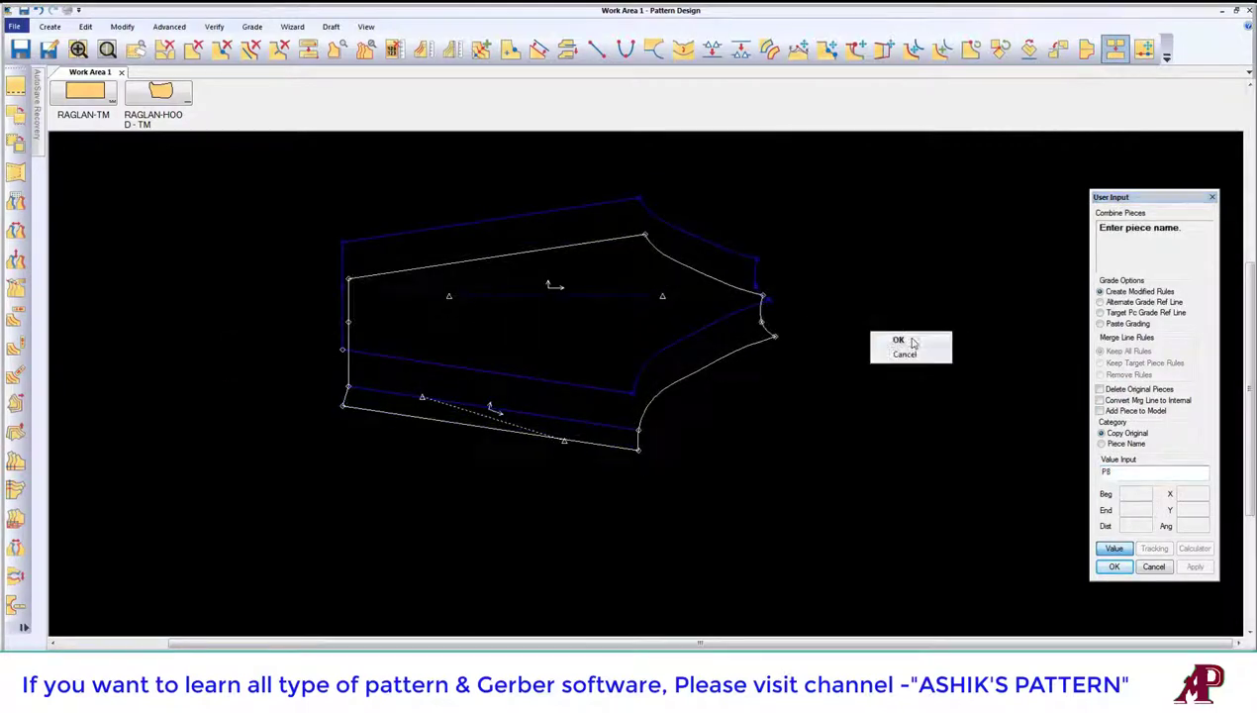
left_click(898, 340)
Step: Move the combined piece aside and delete the extra piece from the work area
left_click_drag(612, 247, 752, 415)
scroll(594, 347, "down", 2)
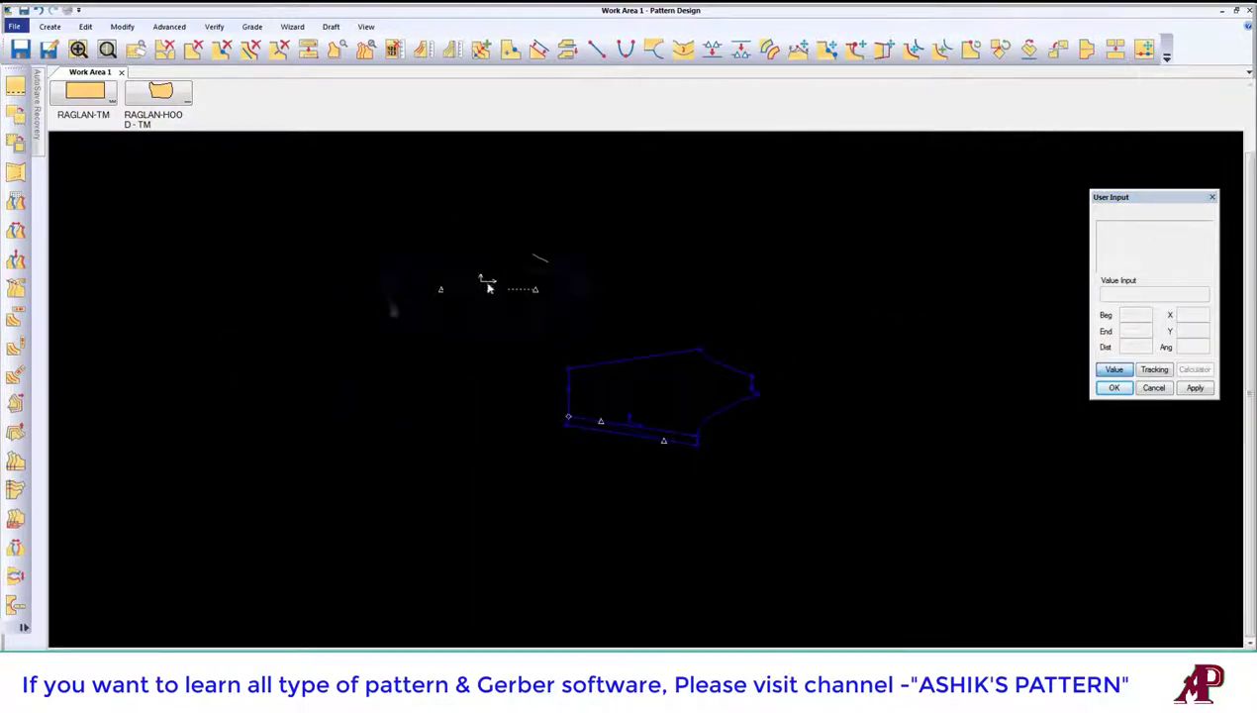
right_click(490, 282)
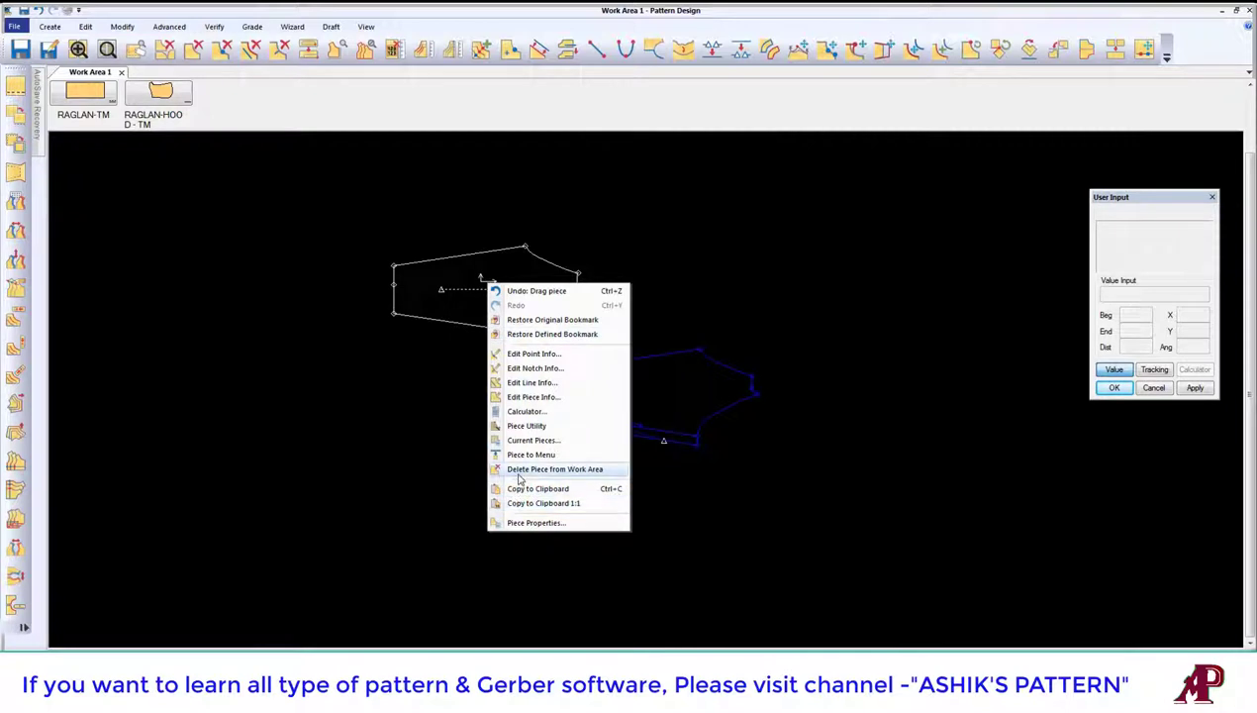
left_click(520, 469)
Step: Delete the leftover cuff strip piece from the work area
left_click_drag(595, 354, 547, 477)
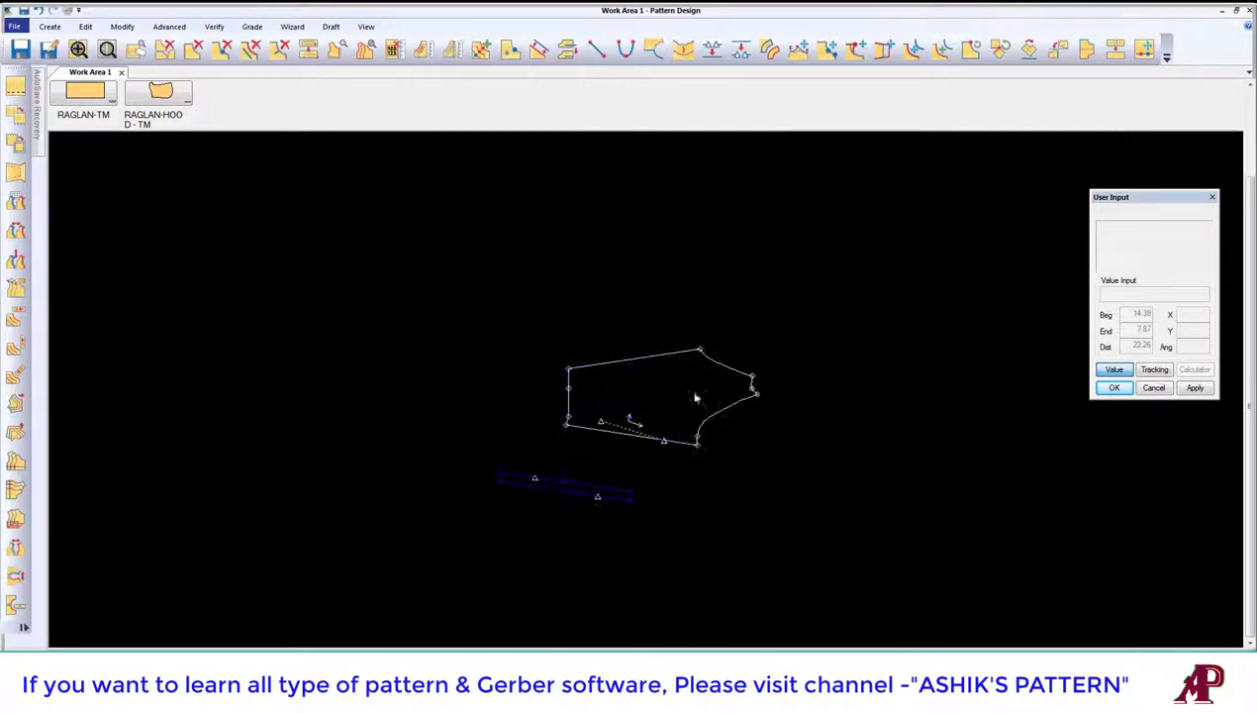
scroll(666, 399, "up", 2)
left_click(493, 584)
right_click(493, 588)
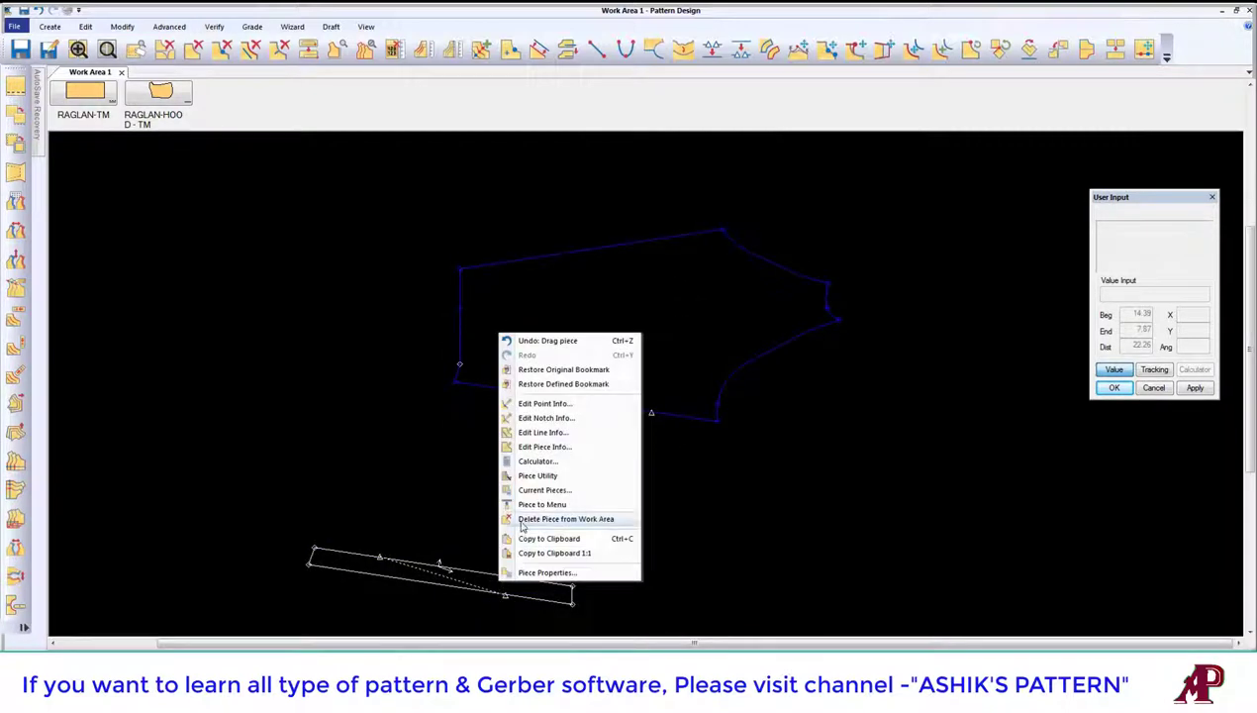
left_click(554, 518)
scroll(367, 412, "up", 3)
scroll(417, 376, "down", 2)
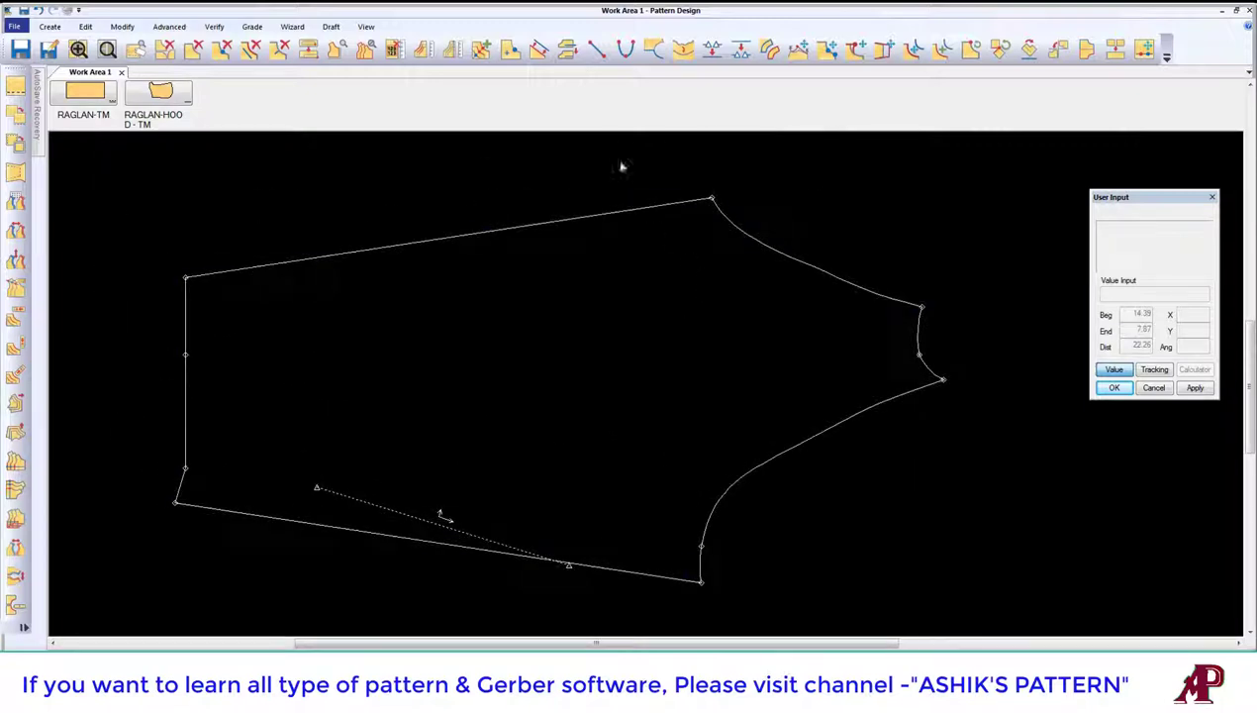
Step: Draw a straight line from the left seam point to the underarm curve point
left_click(597, 50)
left_click(185, 467)
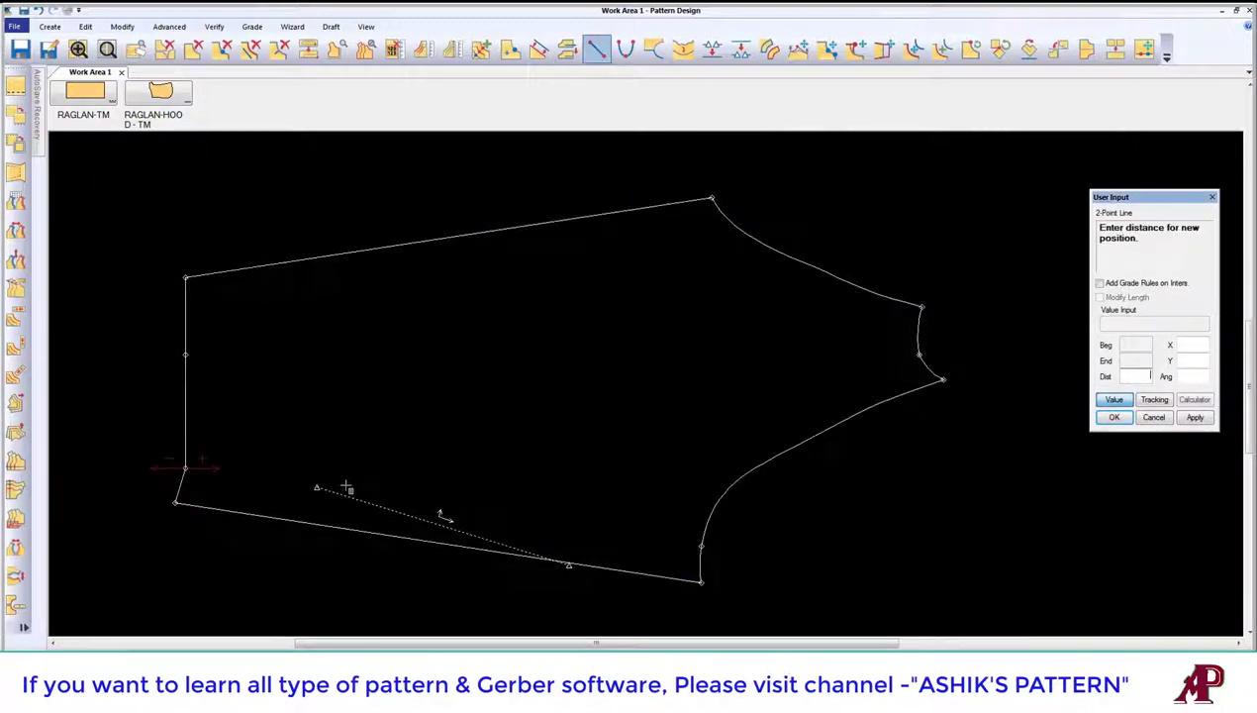
left_click(701, 546)
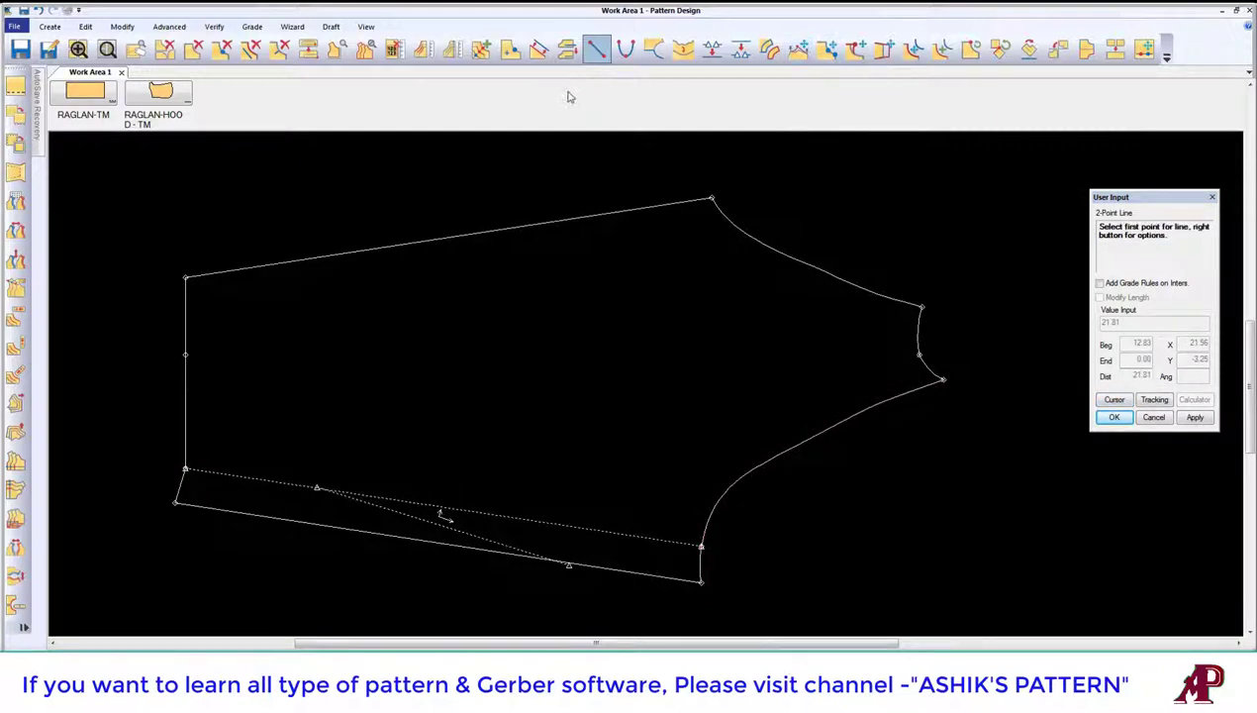
Step: Add a grade point on the new line and adjust its shape
left_click(481, 50)
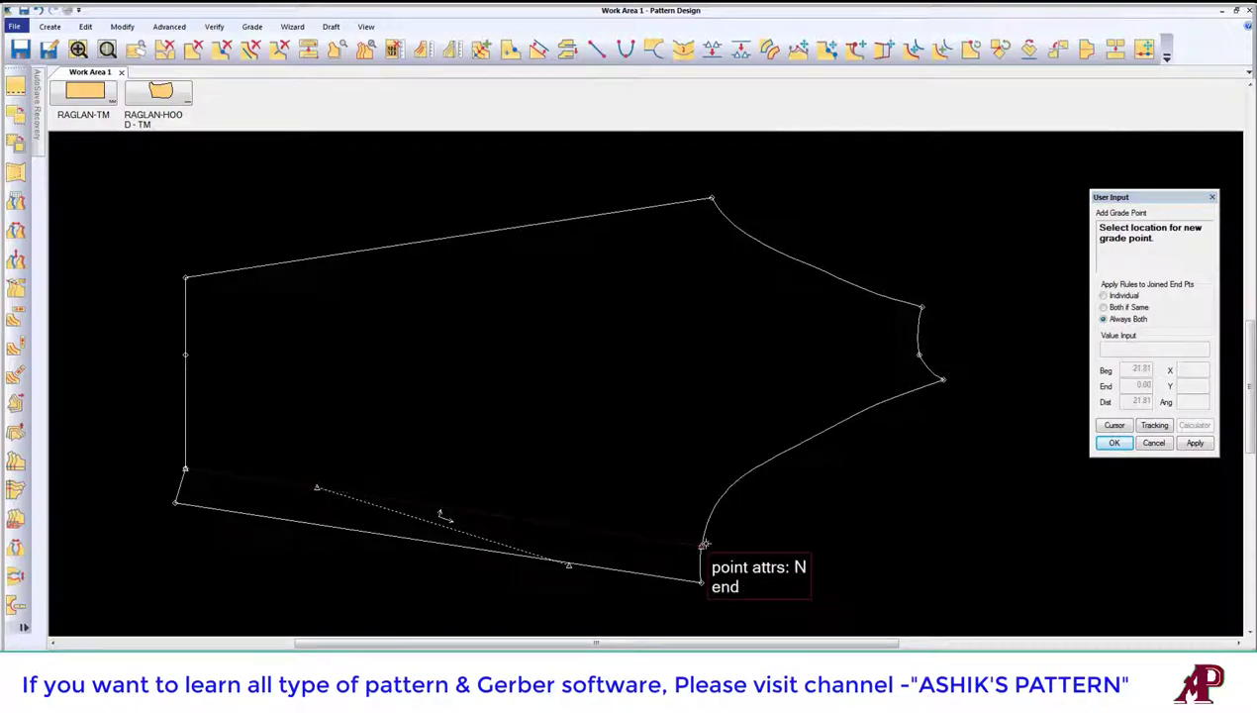
right_click(245, 319)
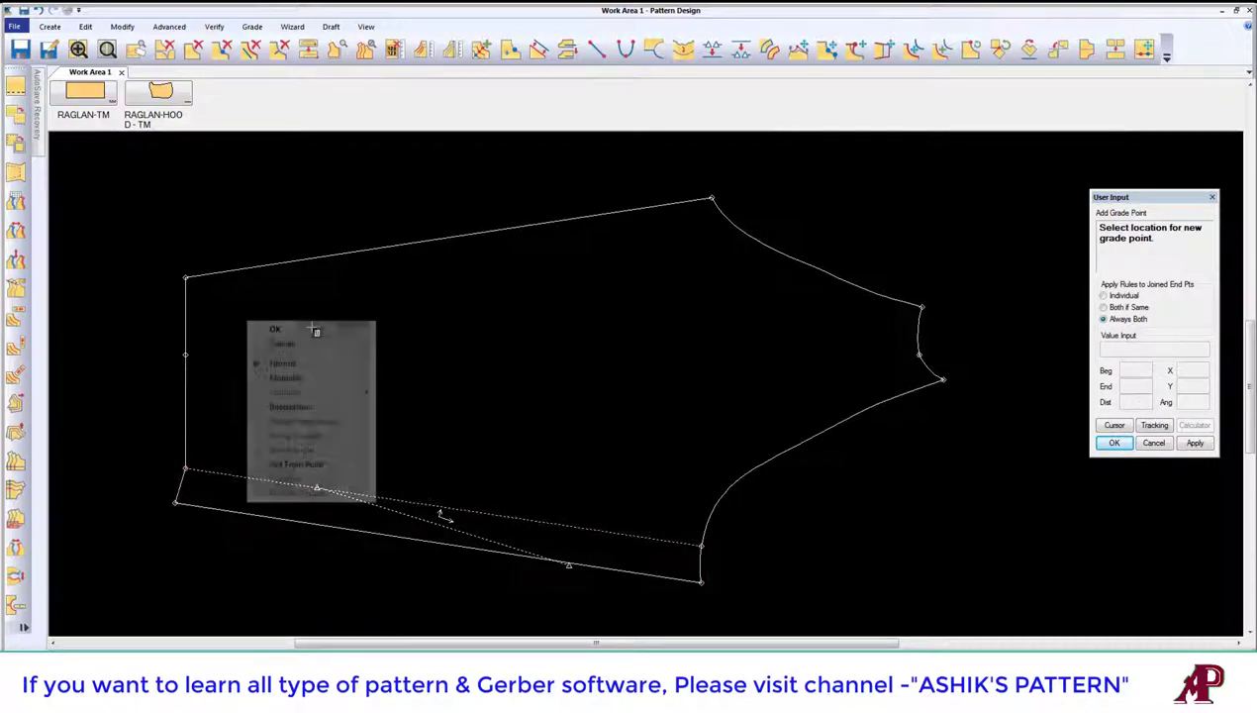
left_click(315, 329)
middle_click_drag(461, 314, 489, 296)
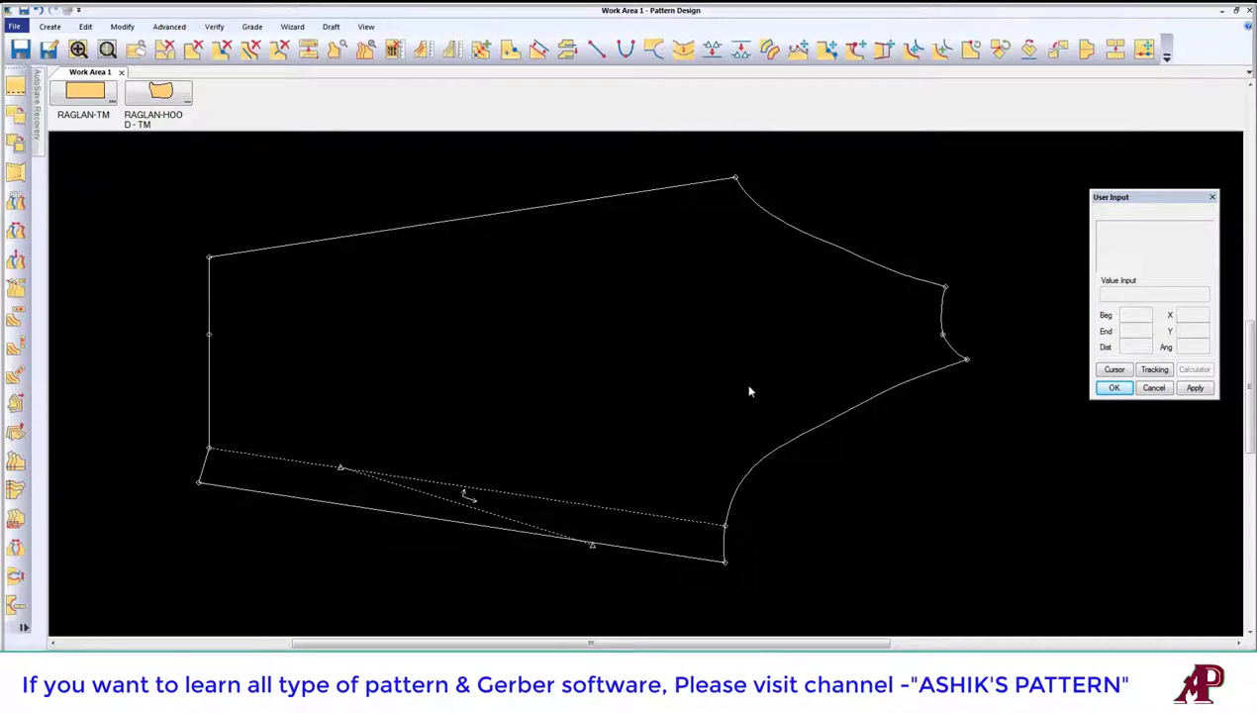
middle_click_drag(548, 443, 555, 427)
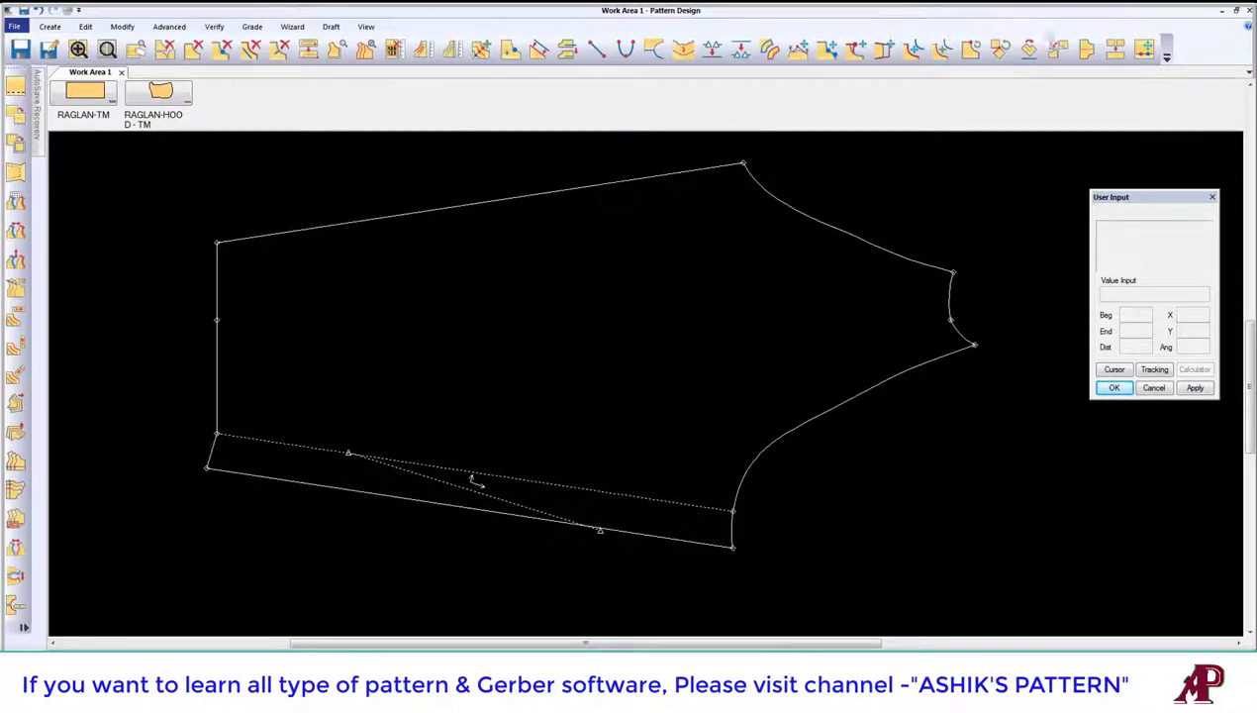
Step: Realign the sleeve's grain line to horizontal
left_click(1029, 49)
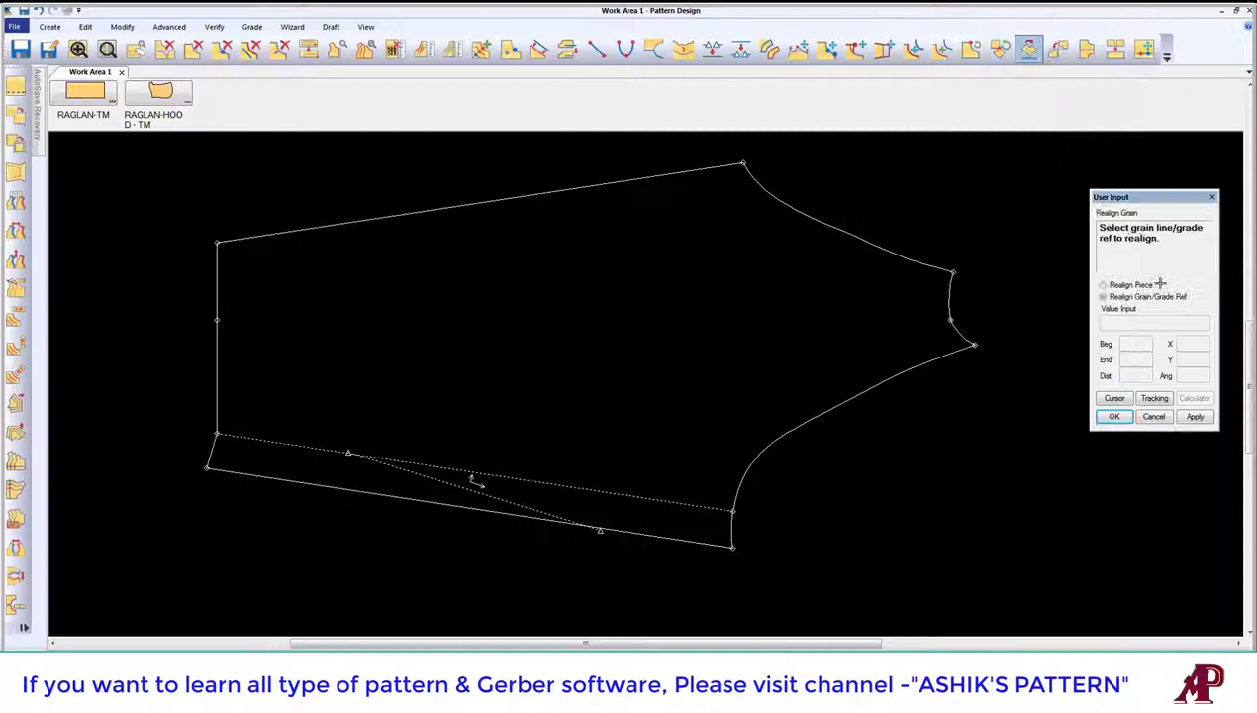
left_click(471, 479)
right_click(517, 339)
left_click(505, 338)
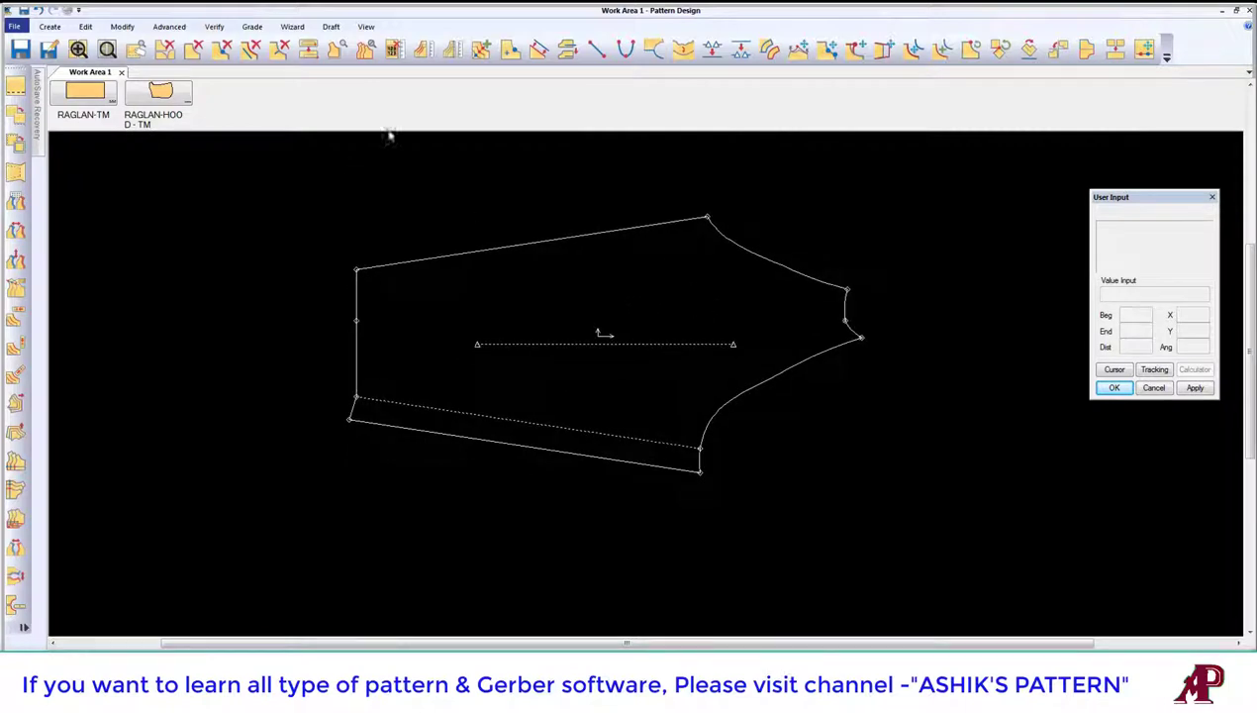
Step: Rotate the sleeve in 90° clockwise steps until its cap faces up
left_click(972, 47)
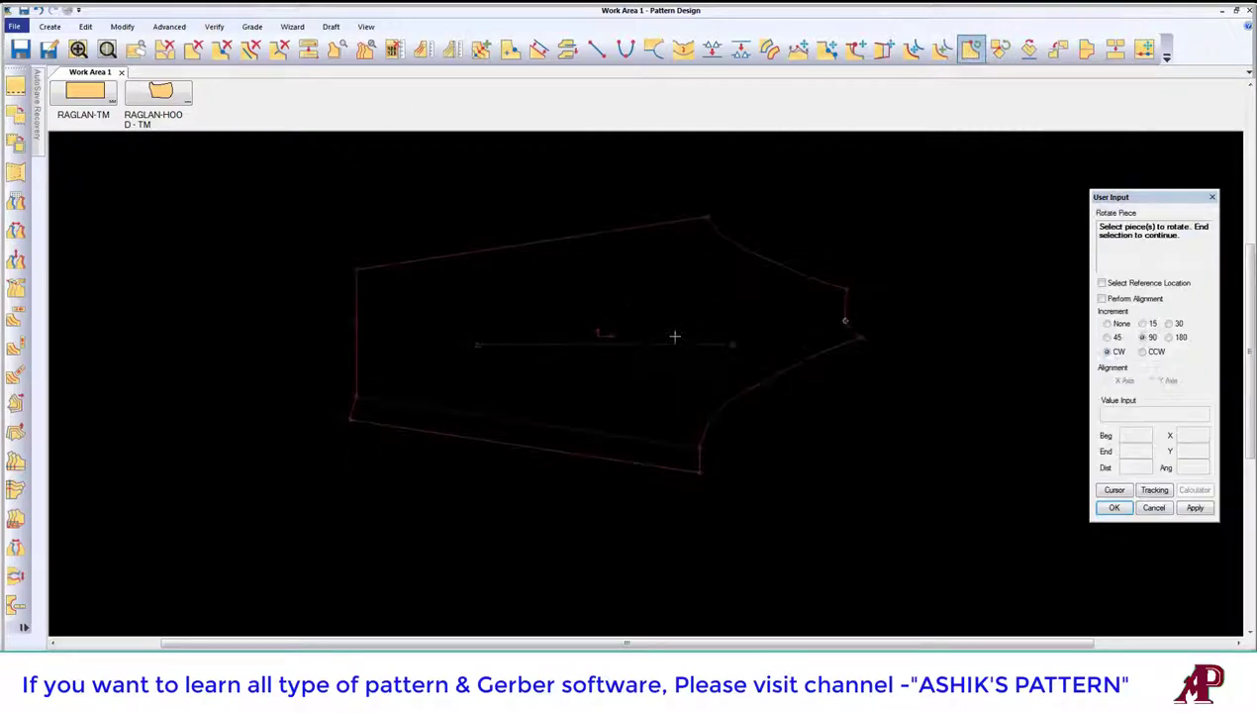
left_click(673, 308)
right_click(682, 283)
right_click(643, 276)
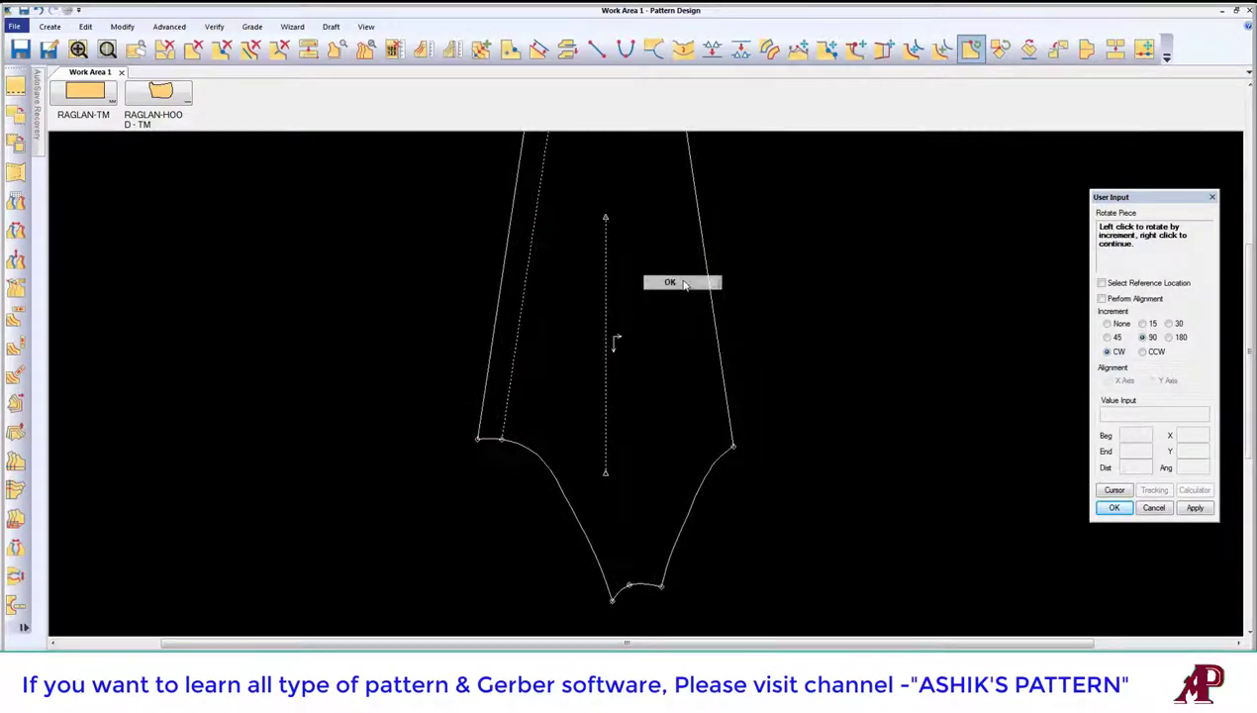
left_click(650, 281)
right_click(681, 241)
left_click(681, 244)
left_click(592, 293)
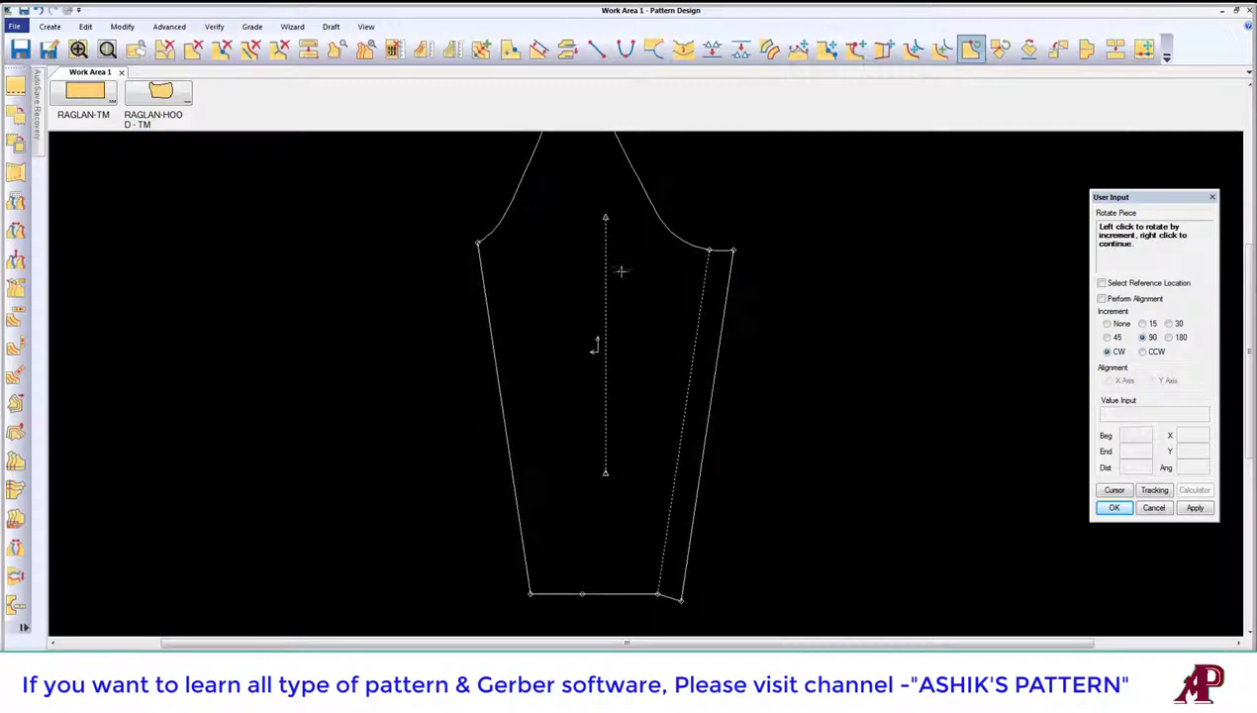
right_click(621, 272)
left_click(621, 275)
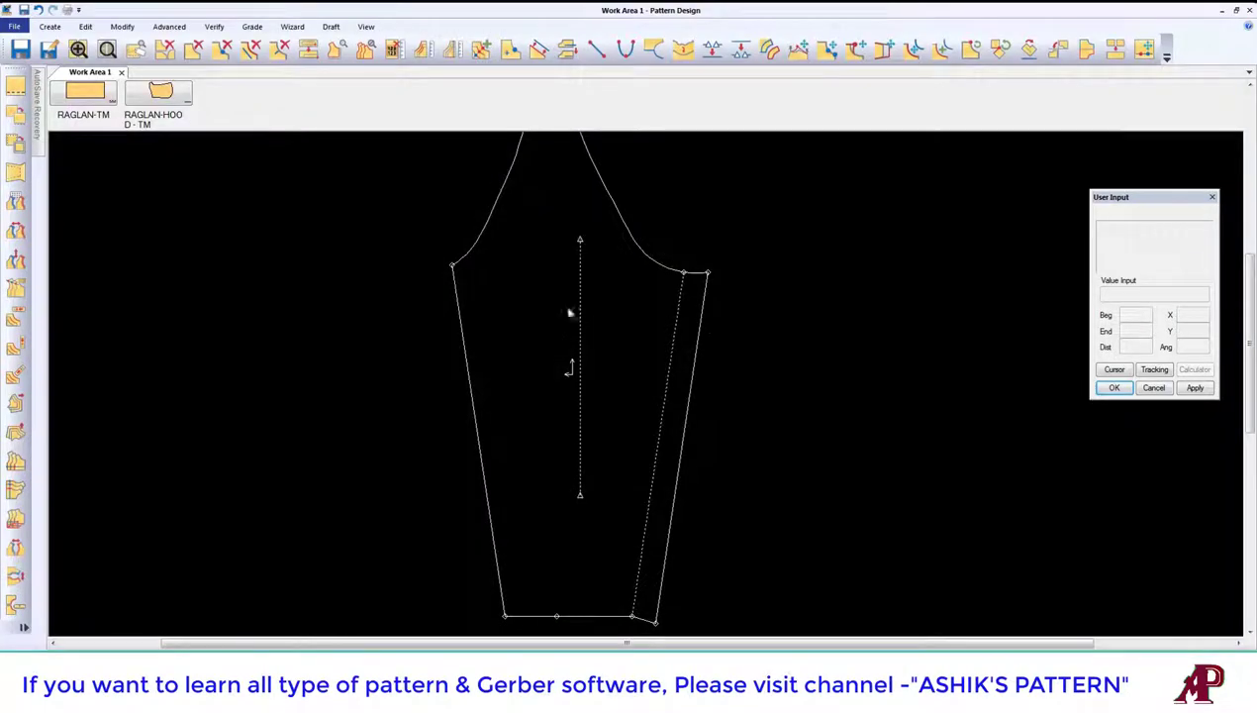
scroll(418, 386, "up", 3)
Step: Scroll the view toward the upright sleeve's cap
scroll(446, 389, "down", 2)
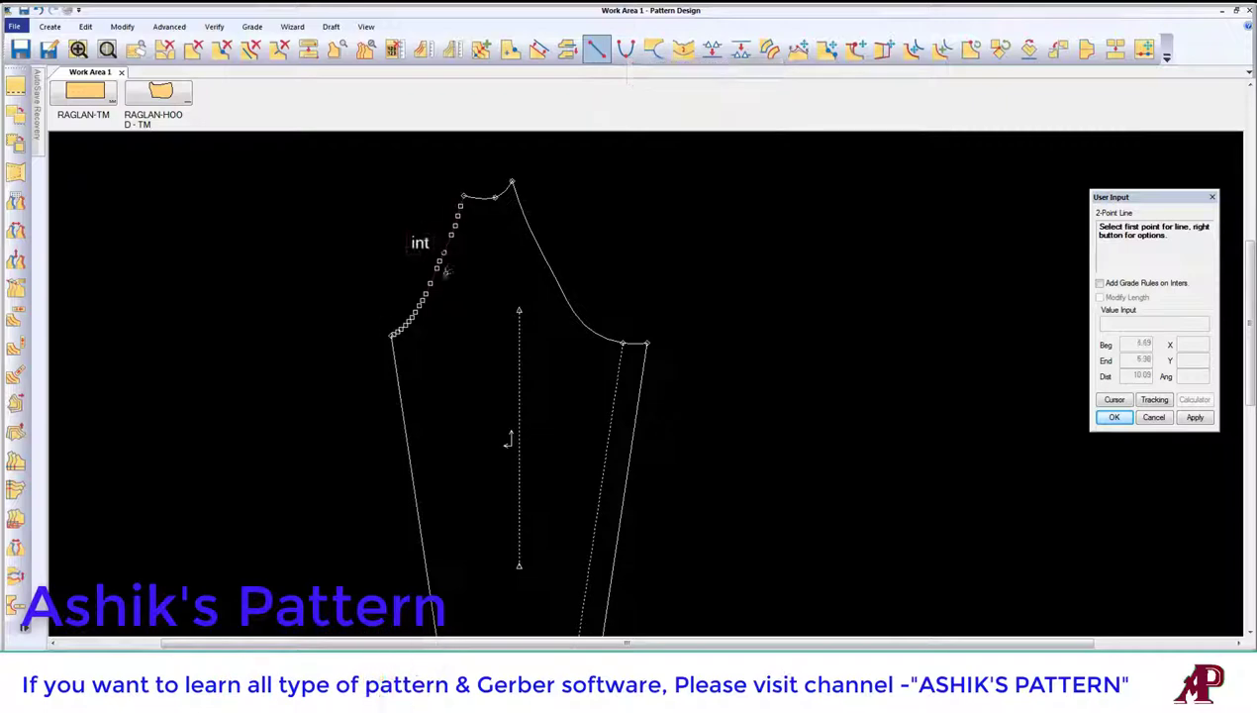
Step: Draw a straight internal line from the left armhole curve to a new point on the left seam
left_click(430, 286)
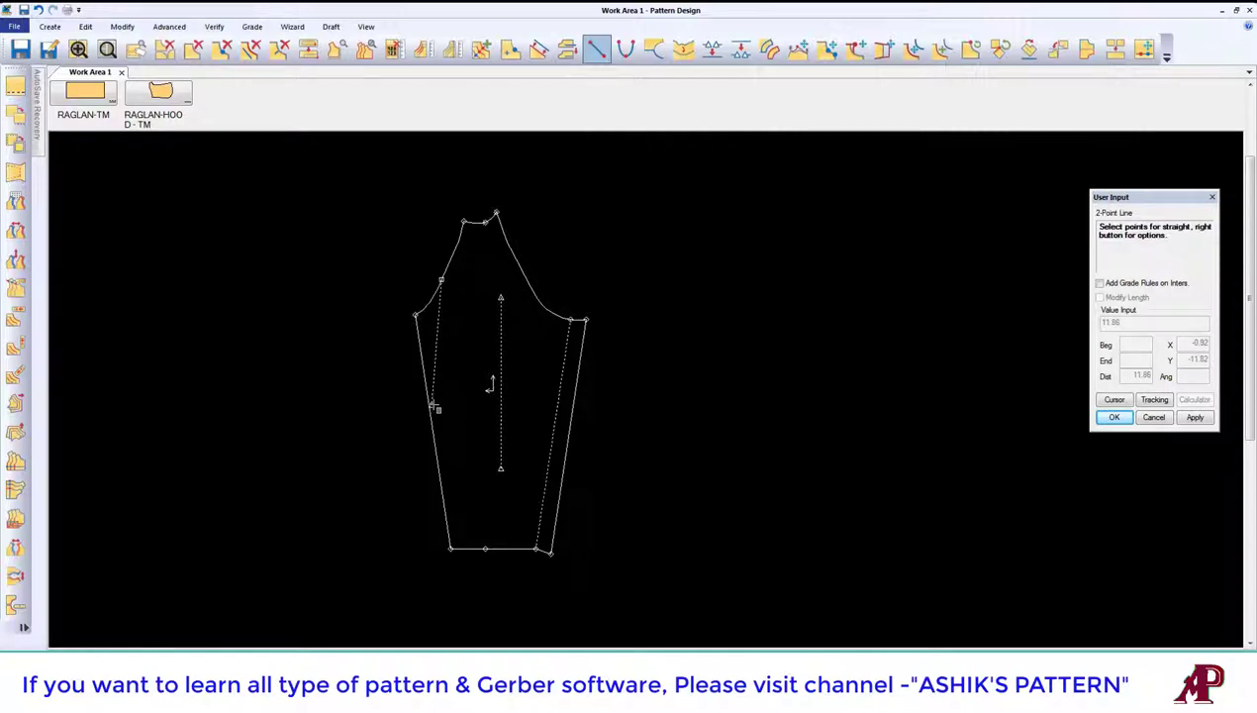
left_click(433, 406)
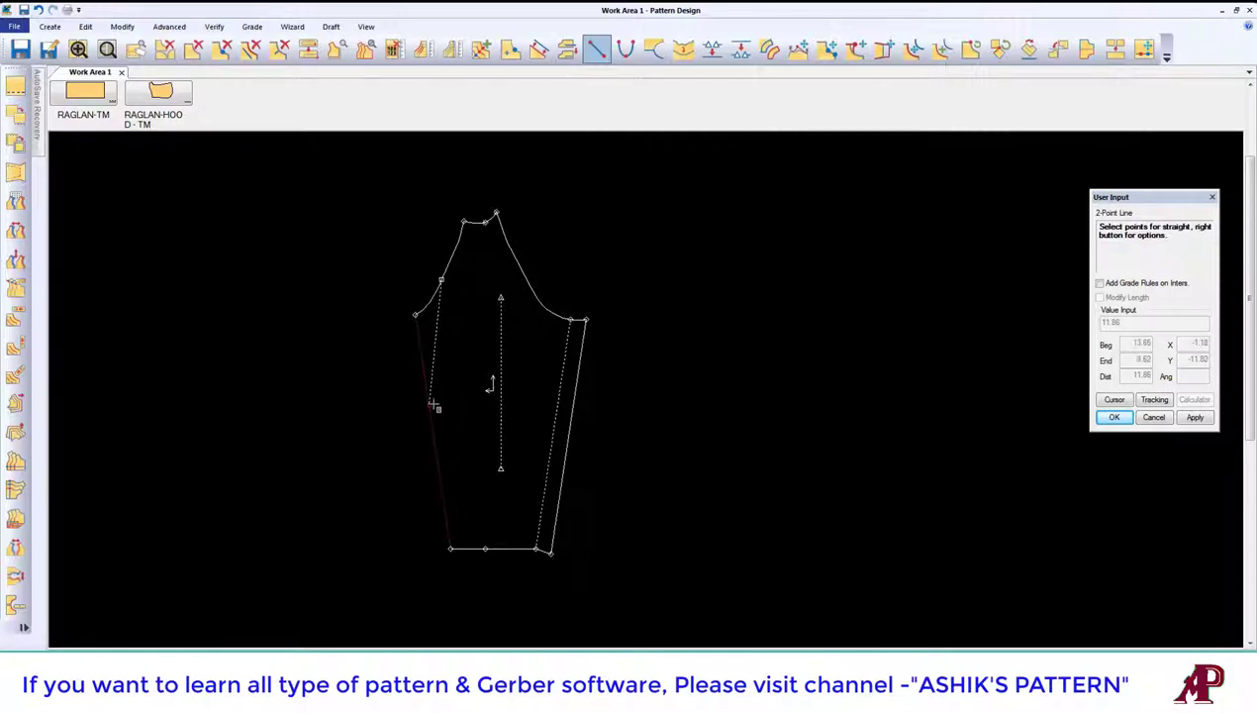
right_click(515, 202)
left_click(514, 199)
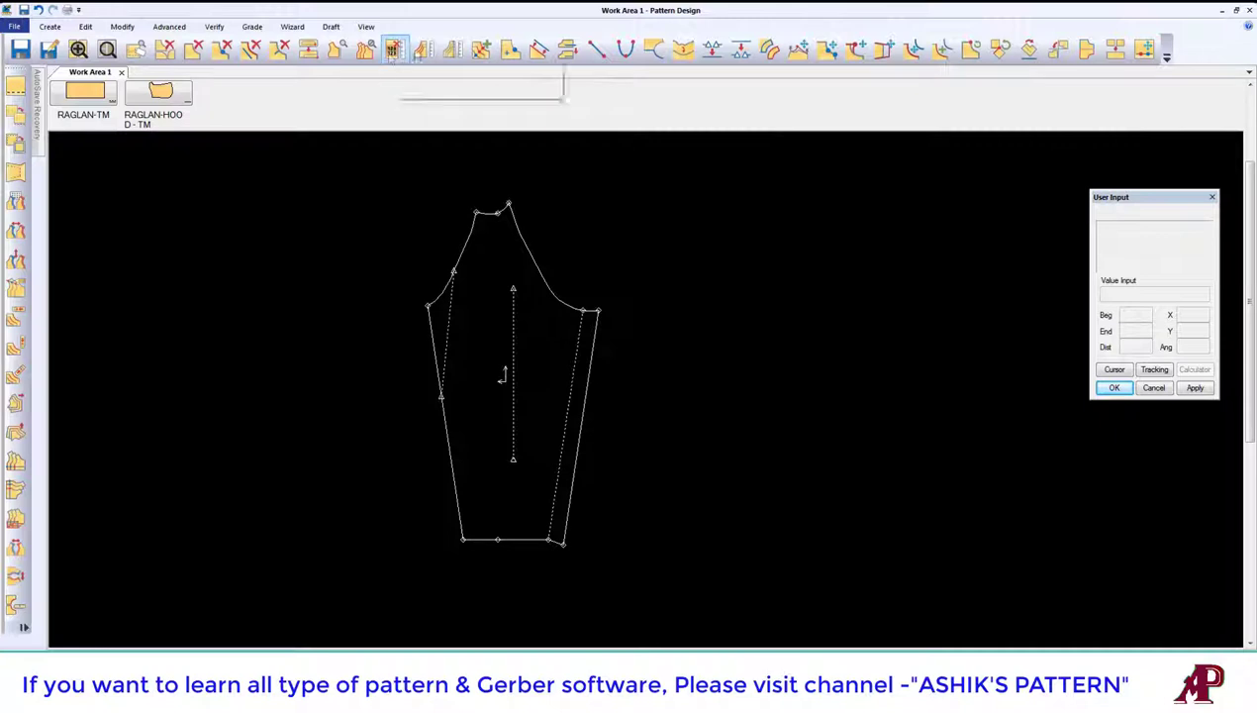
Step: Measure the straight distance from the left seam top to the new seam point: 8.62
left_click(451, 49)
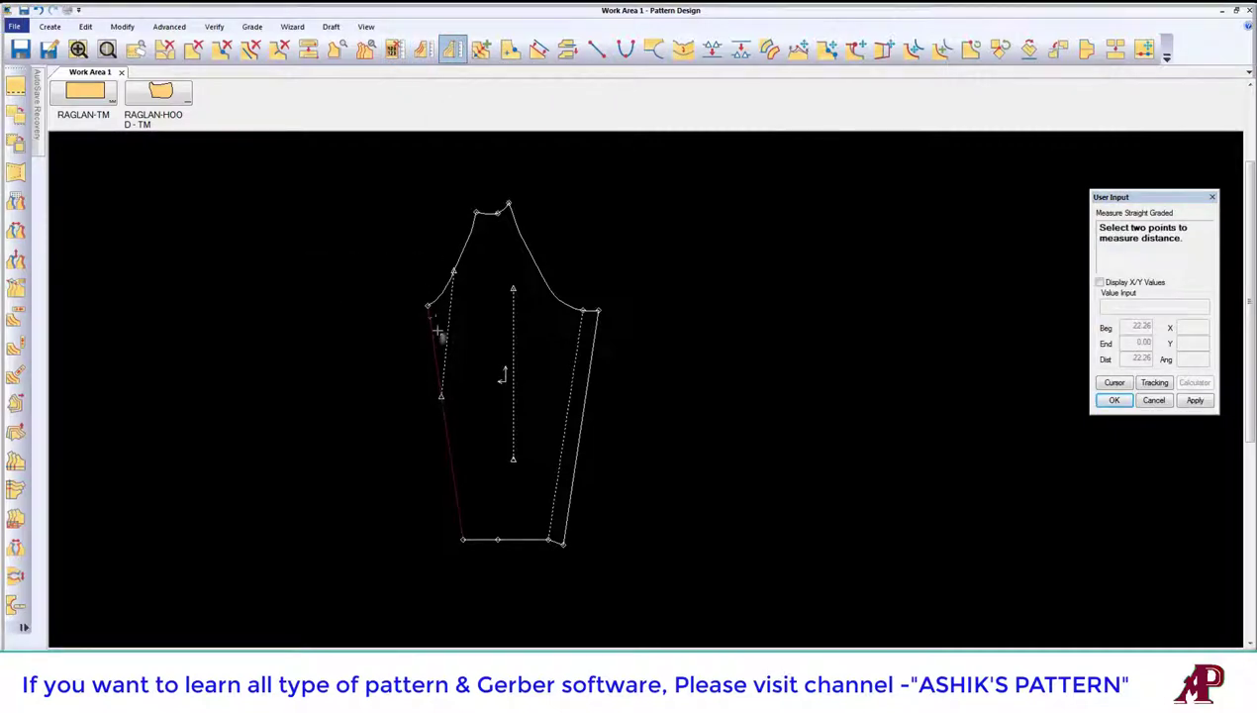
left_click(428, 307)
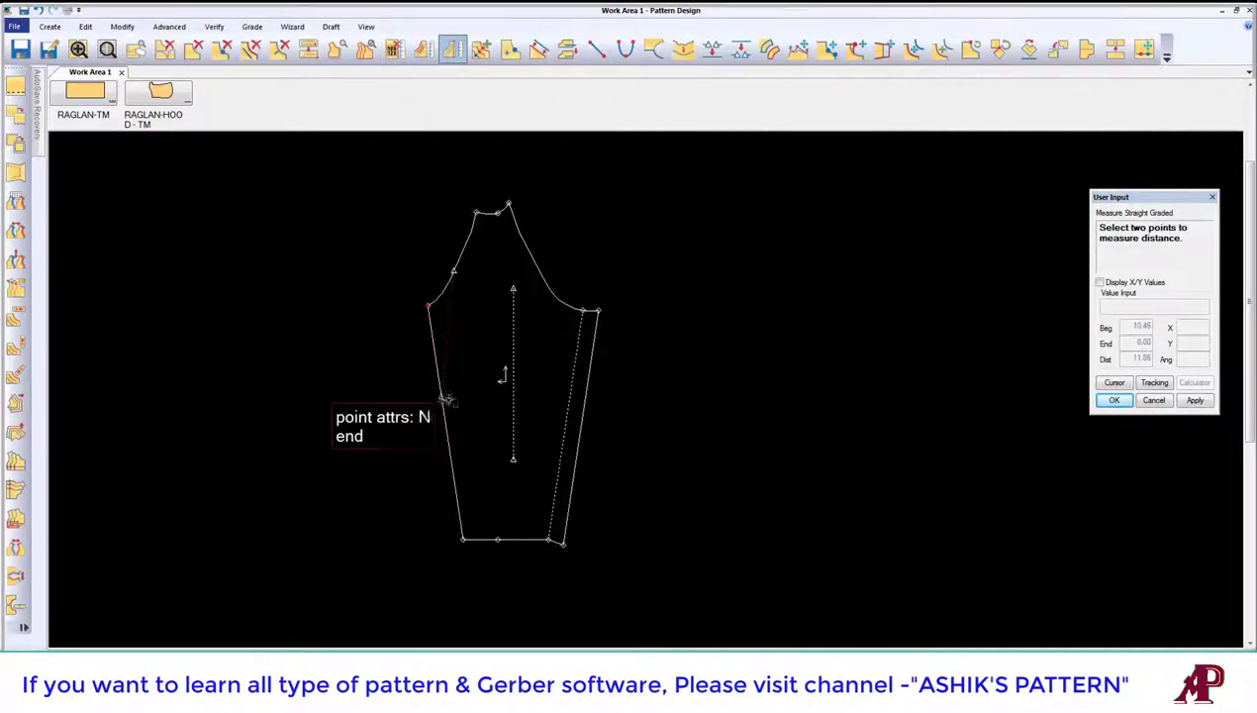
left_click(441, 395)
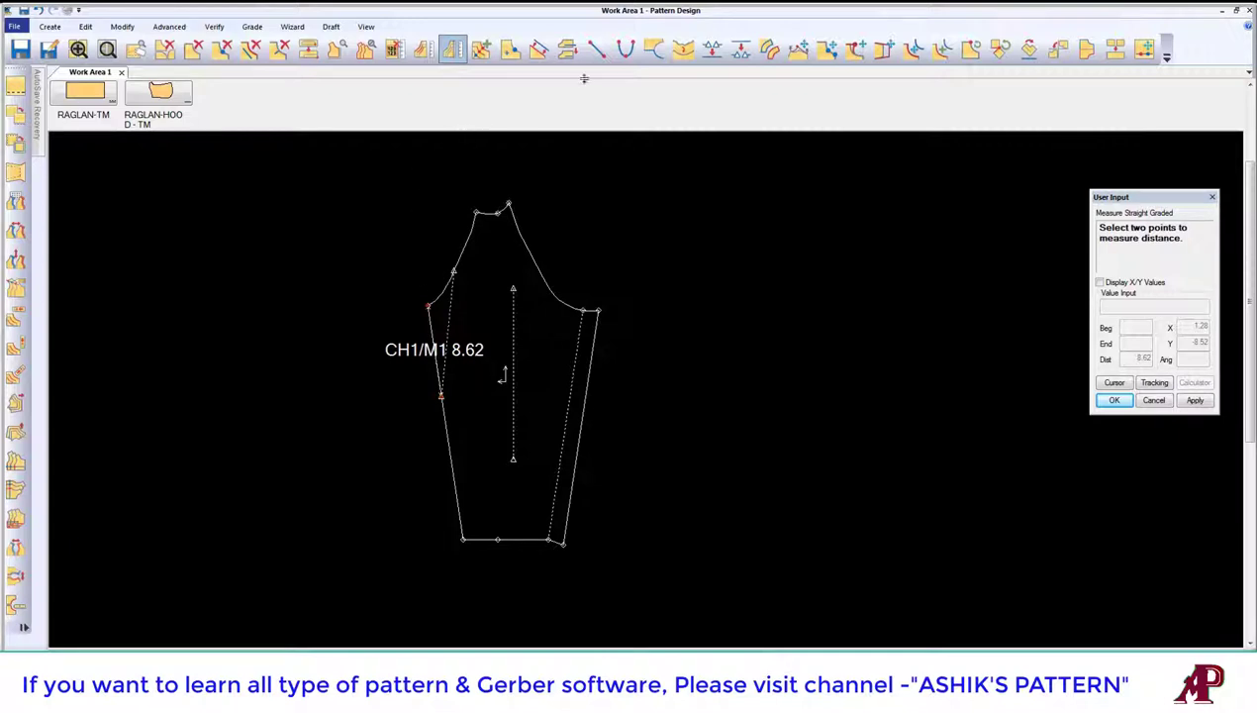
Step: Draw a 2-Point Curve from 8.62 down the right seam to the left armhole point, bent through the sleeve centre
left_click(628, 49)
left_click(597, 332)
type("8.625")
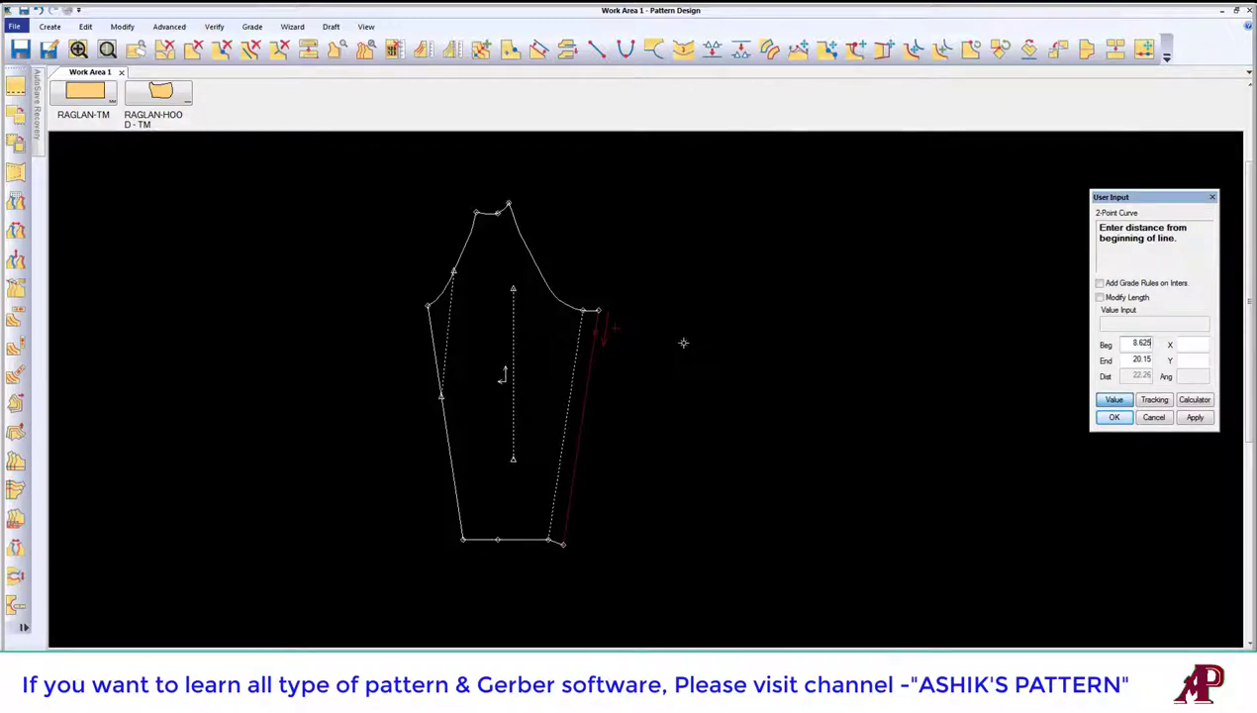
key("Return")
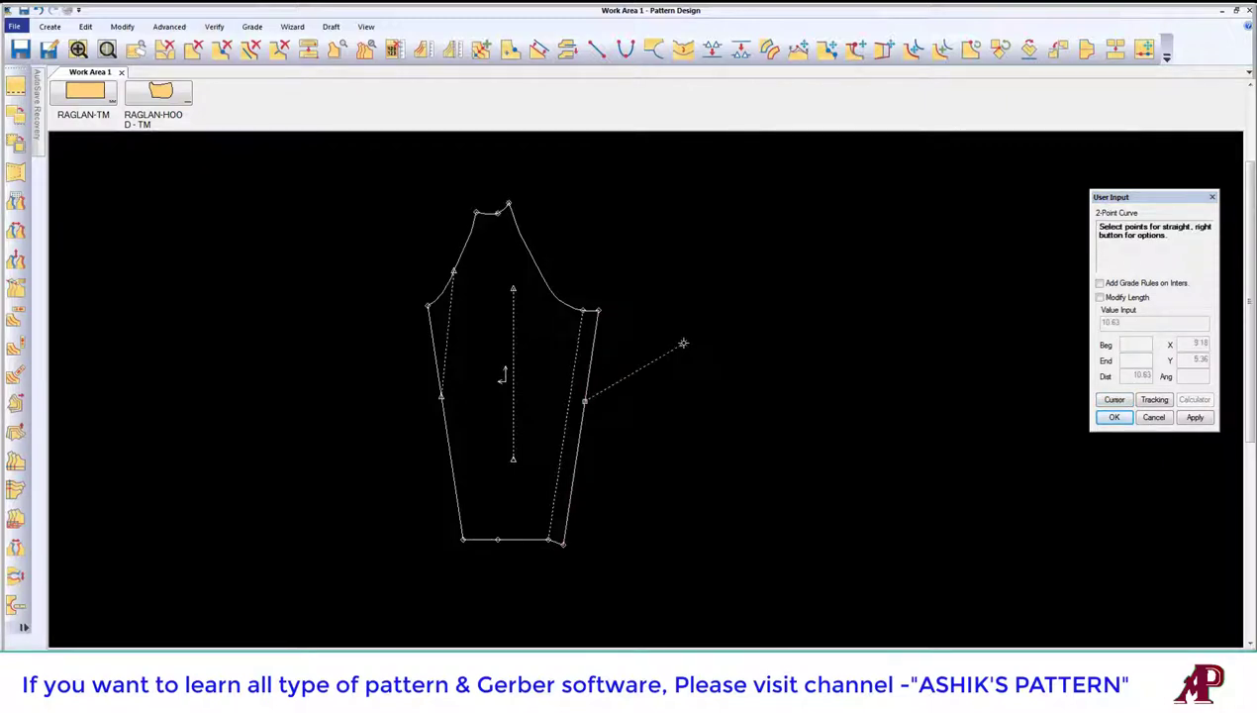
left_click(455, 269)
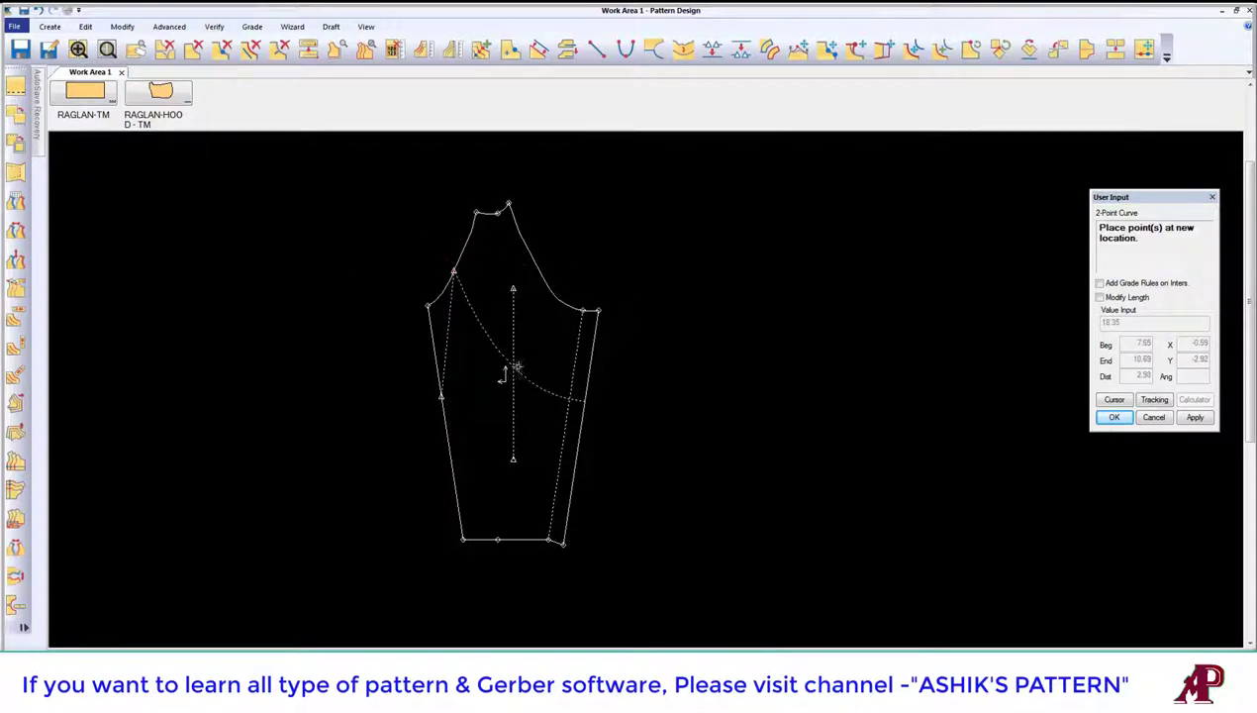
left_click(505, 372)
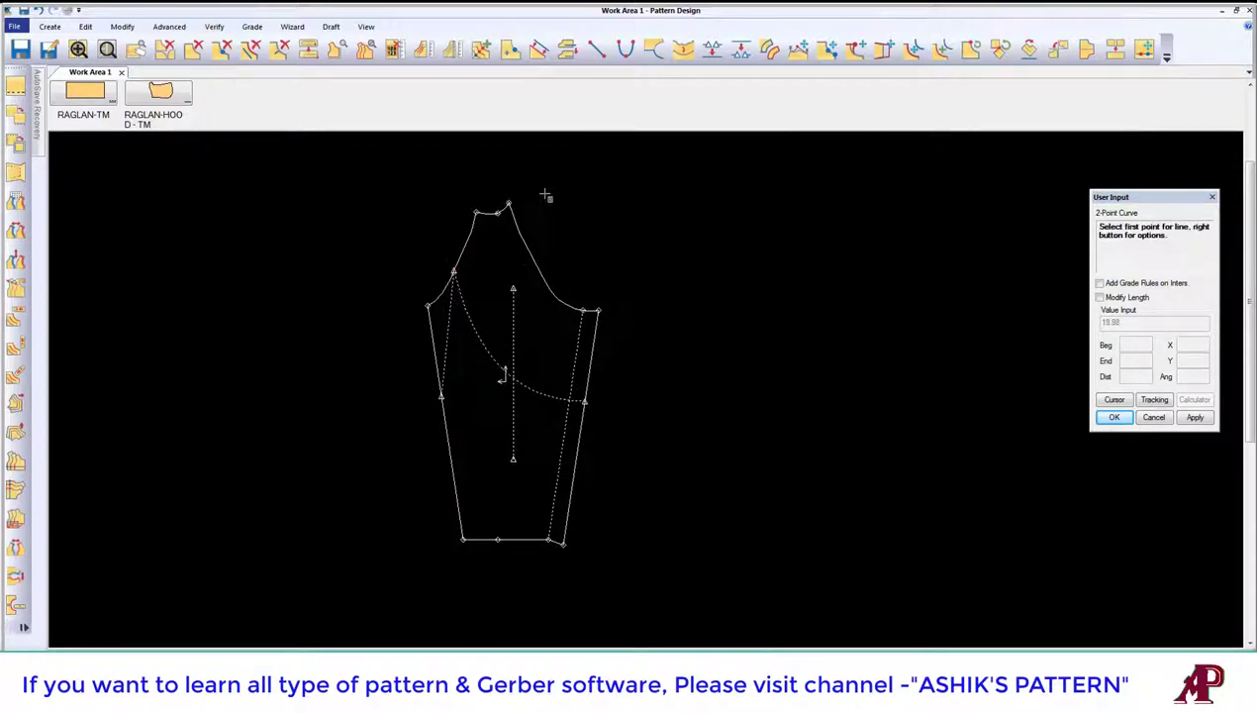
right_click(545, 198)
left_click(546, 198)
scroll(500, 373, "up", 2)
scroll(507, 322, "up", 2)
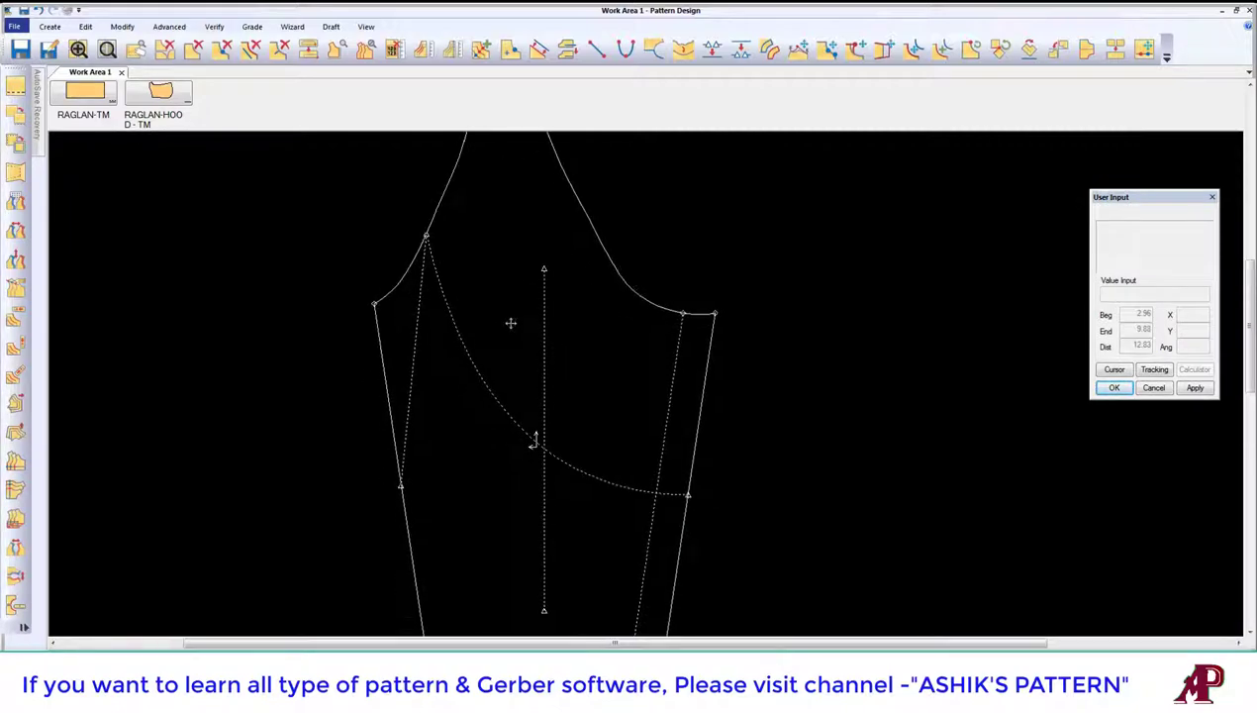
scroll(534, 442, "down", 2)
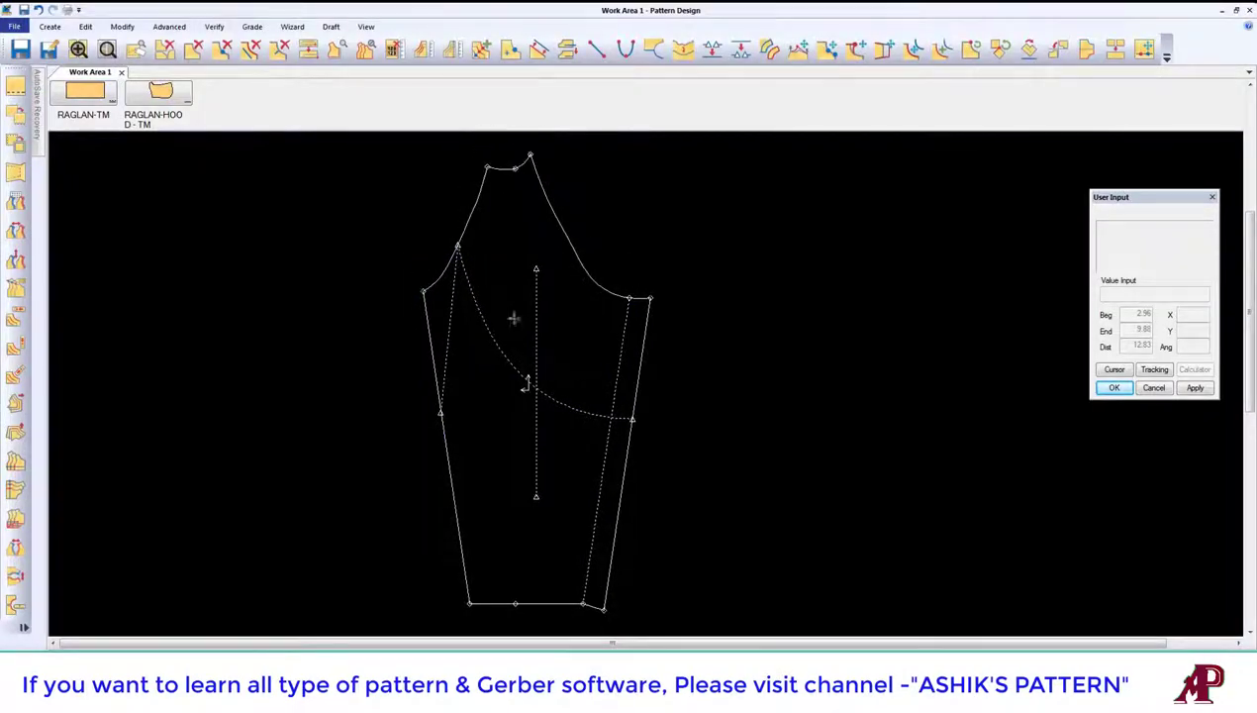
scroll(494, 296, "up", 2)
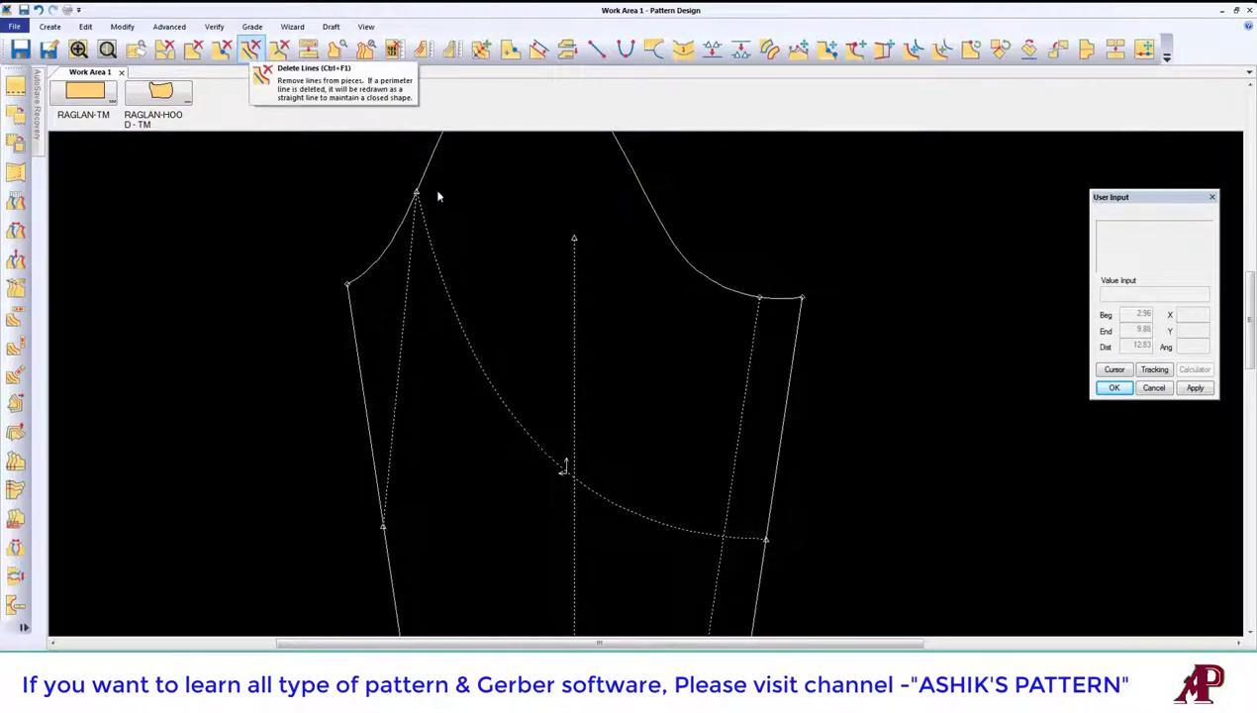
Step: Move Smooth the style line's armhole point, then check its 15.66 / 3.32 split (18.98 total)
left_click(798, 48)
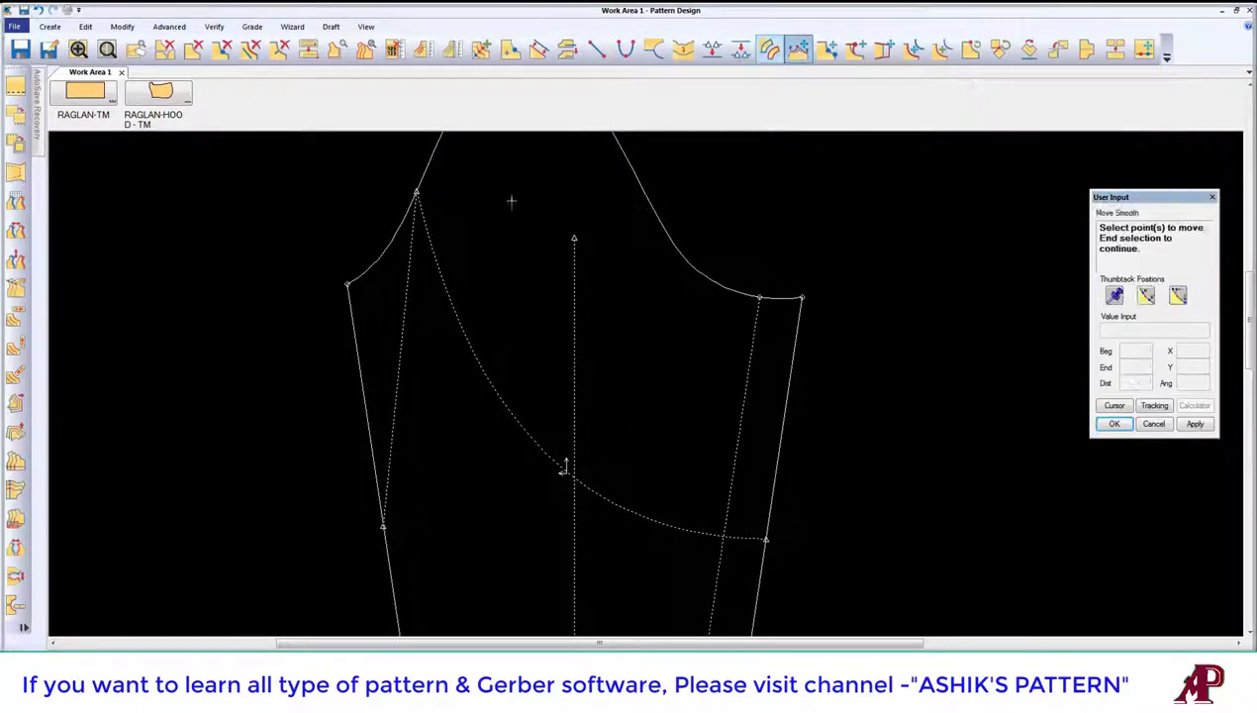
left_click(416, 193)
right_click(416, 253)
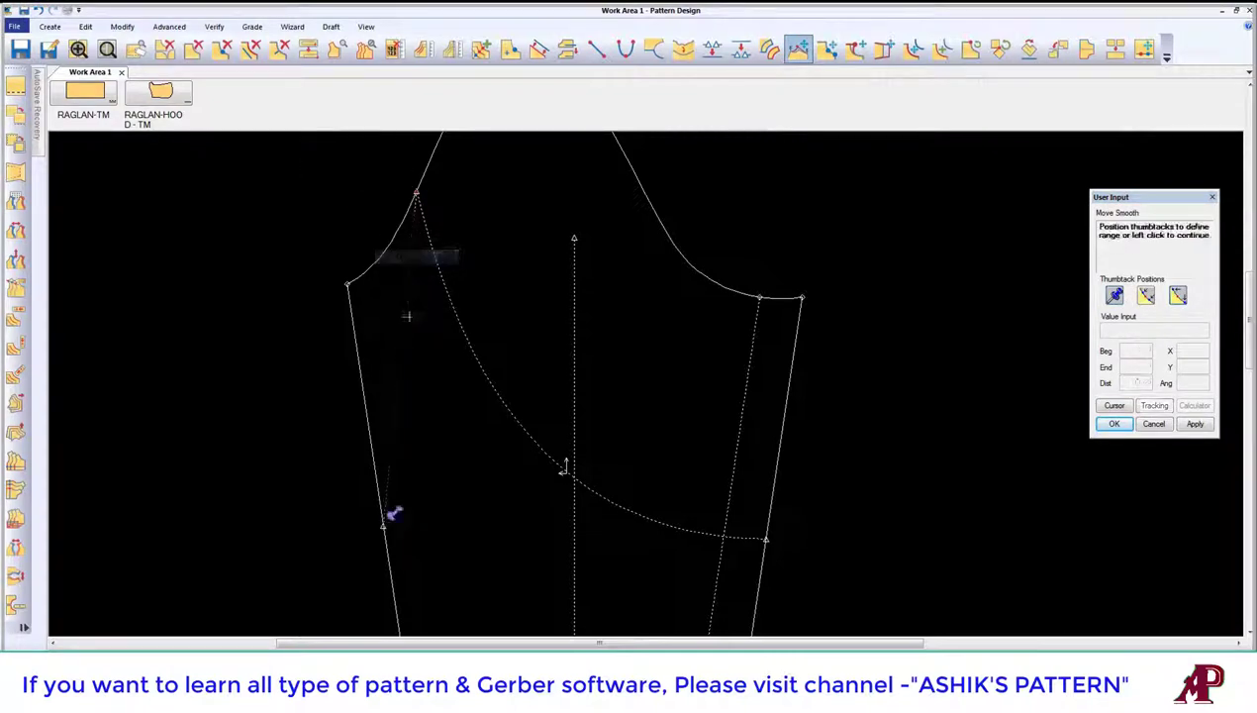
left_click(396, 516)
left_click(409, 517)
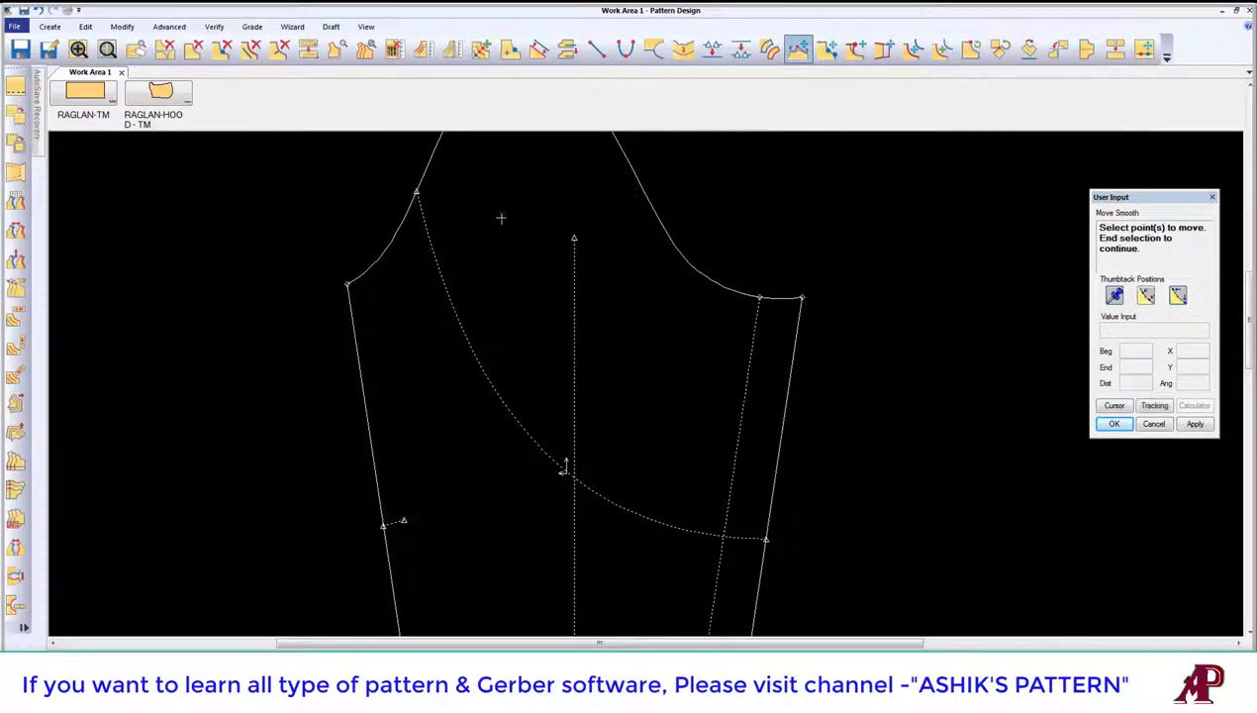
right_click(500, 215)
left_click(502, 247)
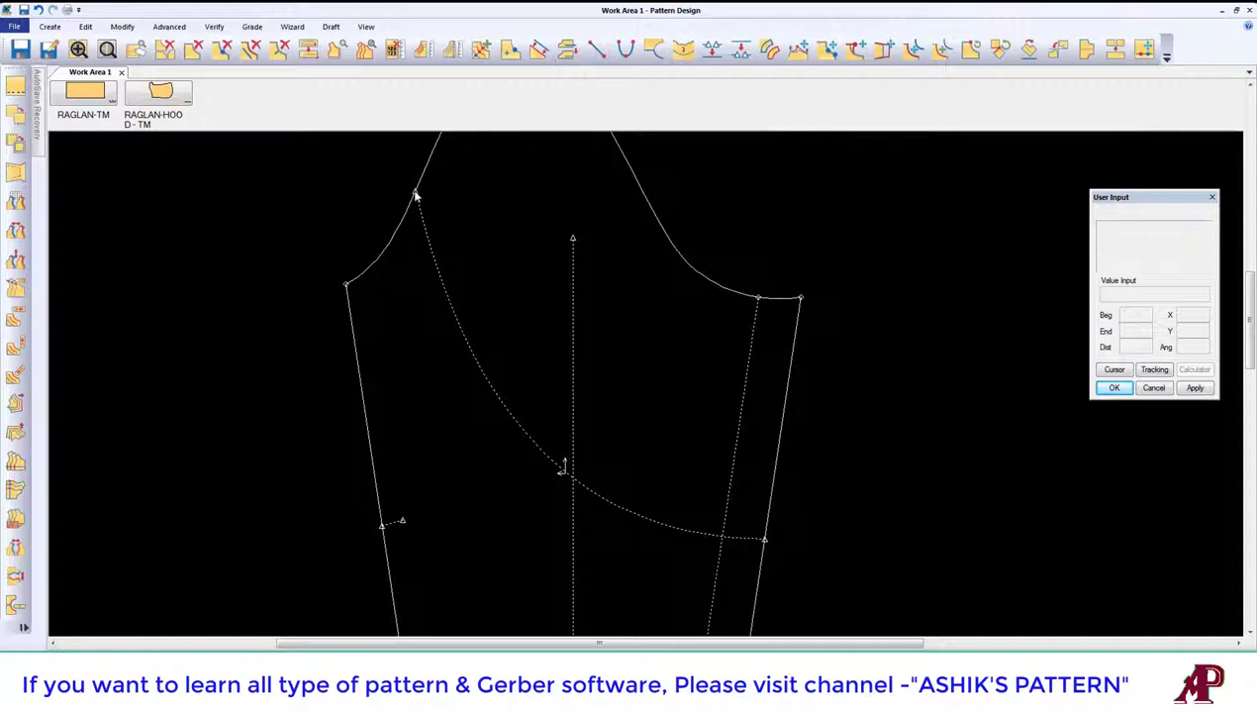
left_click(442, 287)
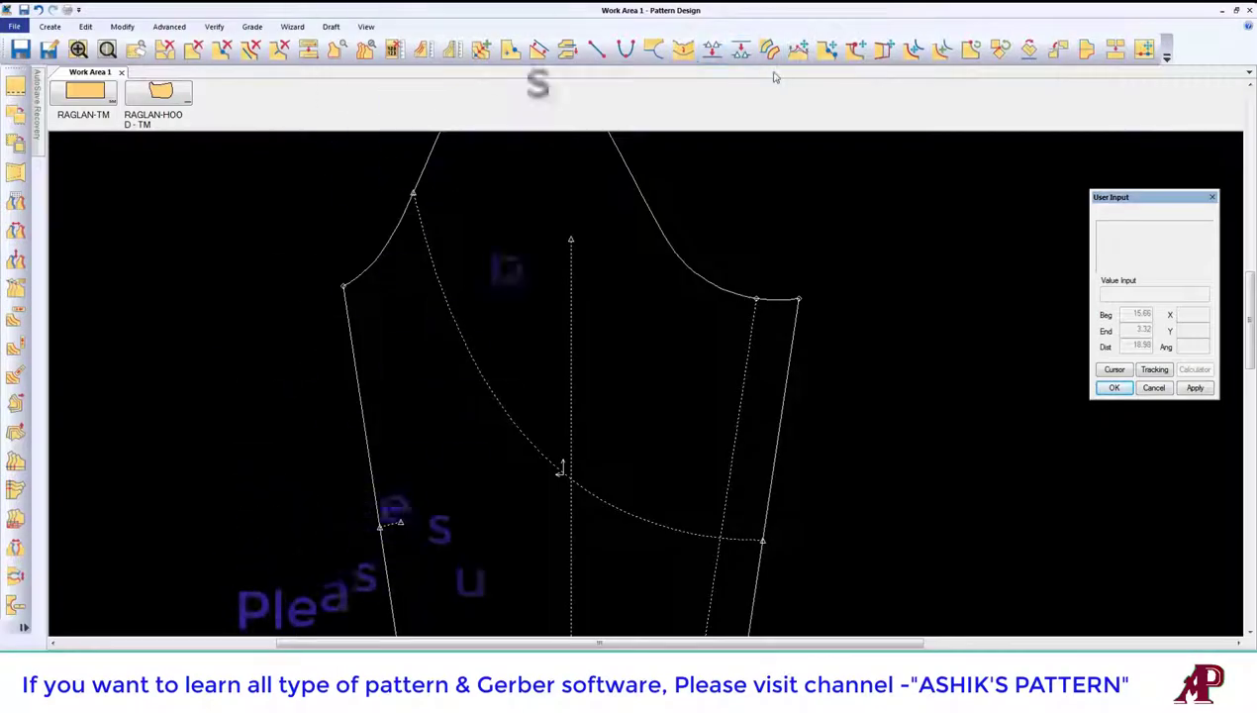
Step: Move a point on the dashed style line to flatten the deep curve
left_click(798, 48)
left_click(473, 352)
right_click(474, 352)
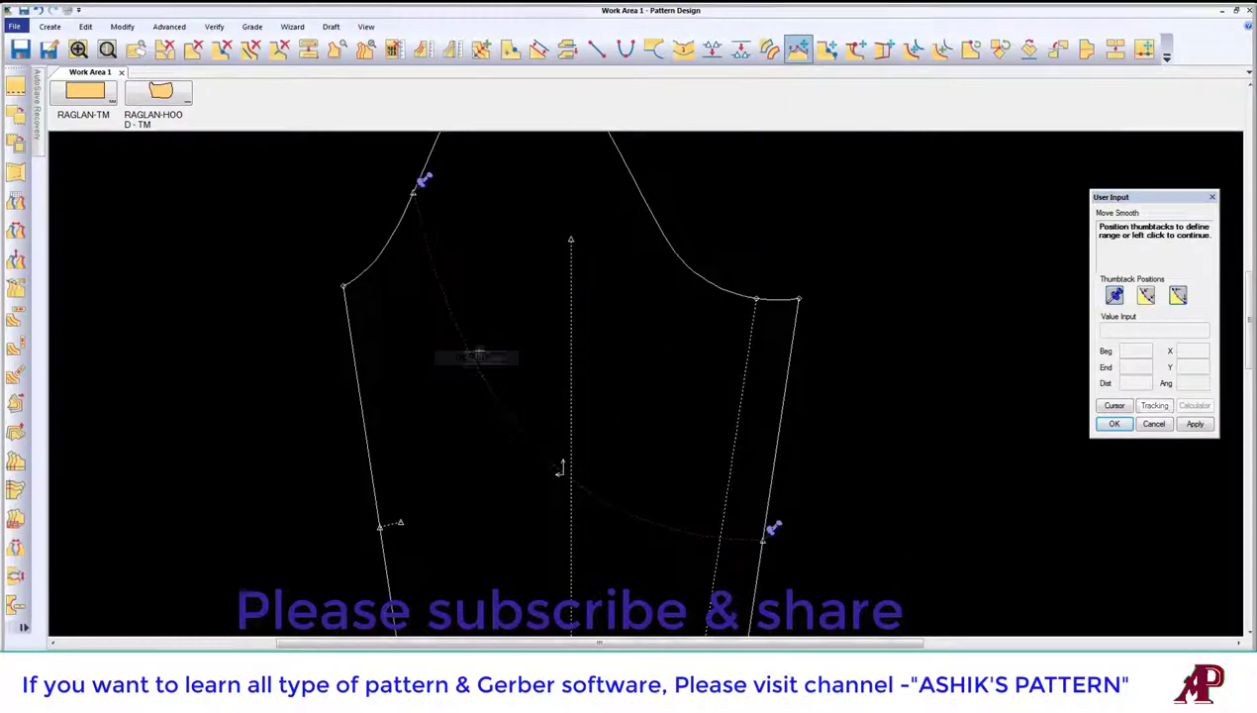
right_click(477, 352)
left_click(512, 316)
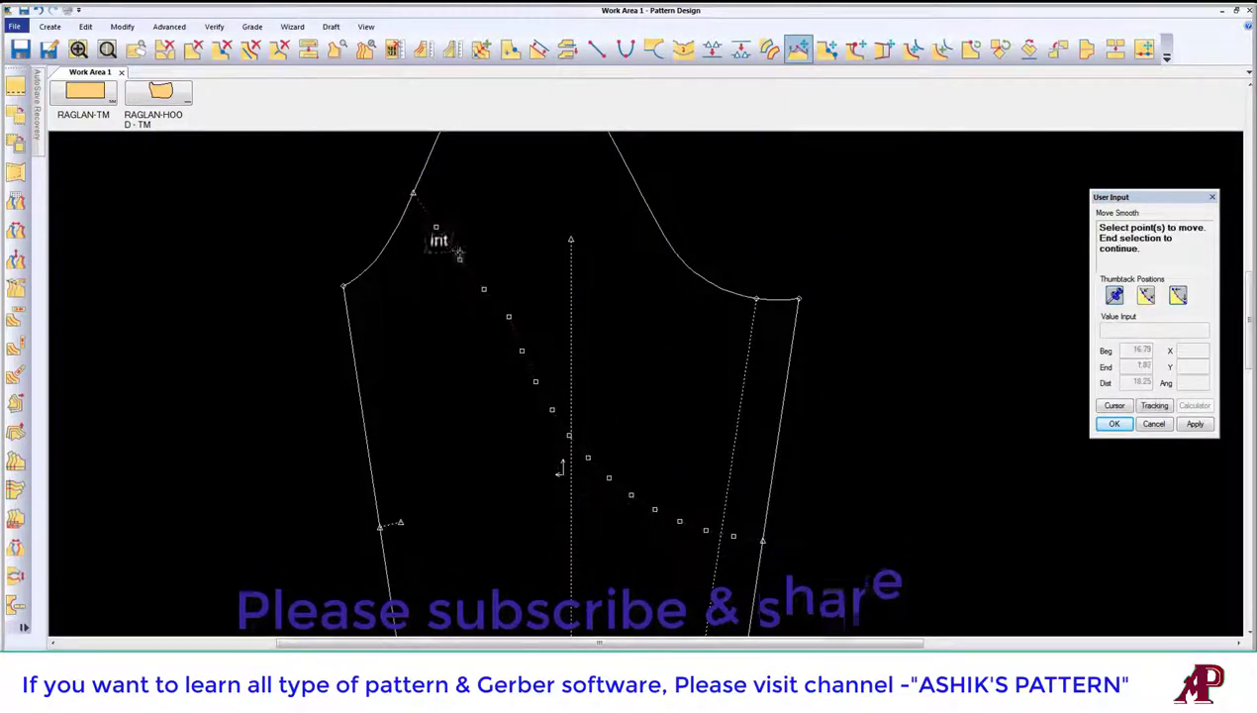
right_click(449, 255)
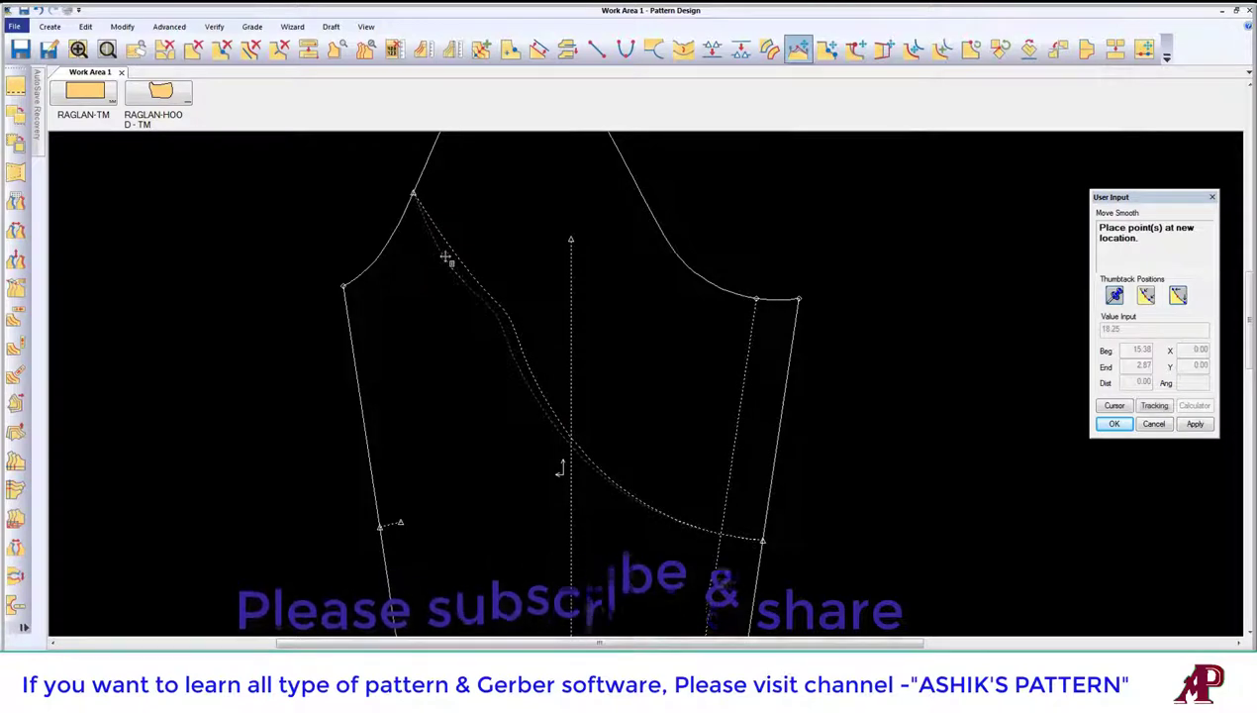
left_click(446, 255)
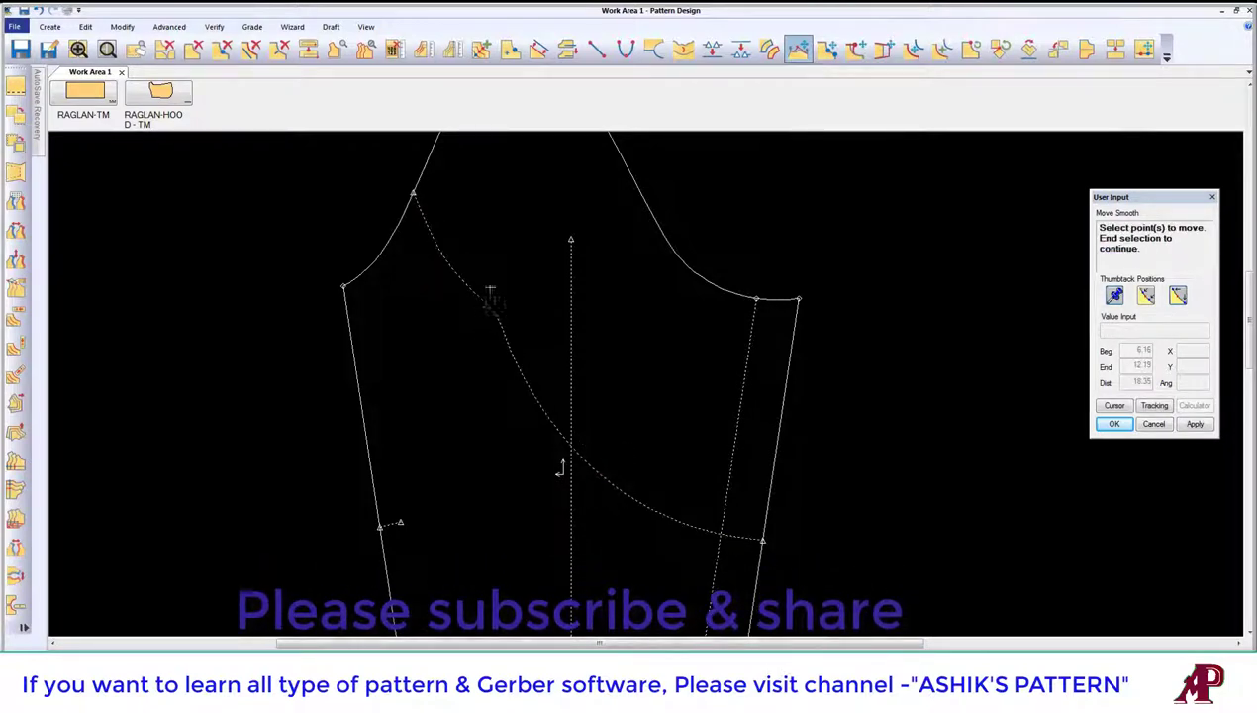
Step: Reshape a second style-line point after shortening its affected range
left_click(442, 266)
right_click(477, 283)
right_click(479, 281)
left_click(510, 353)
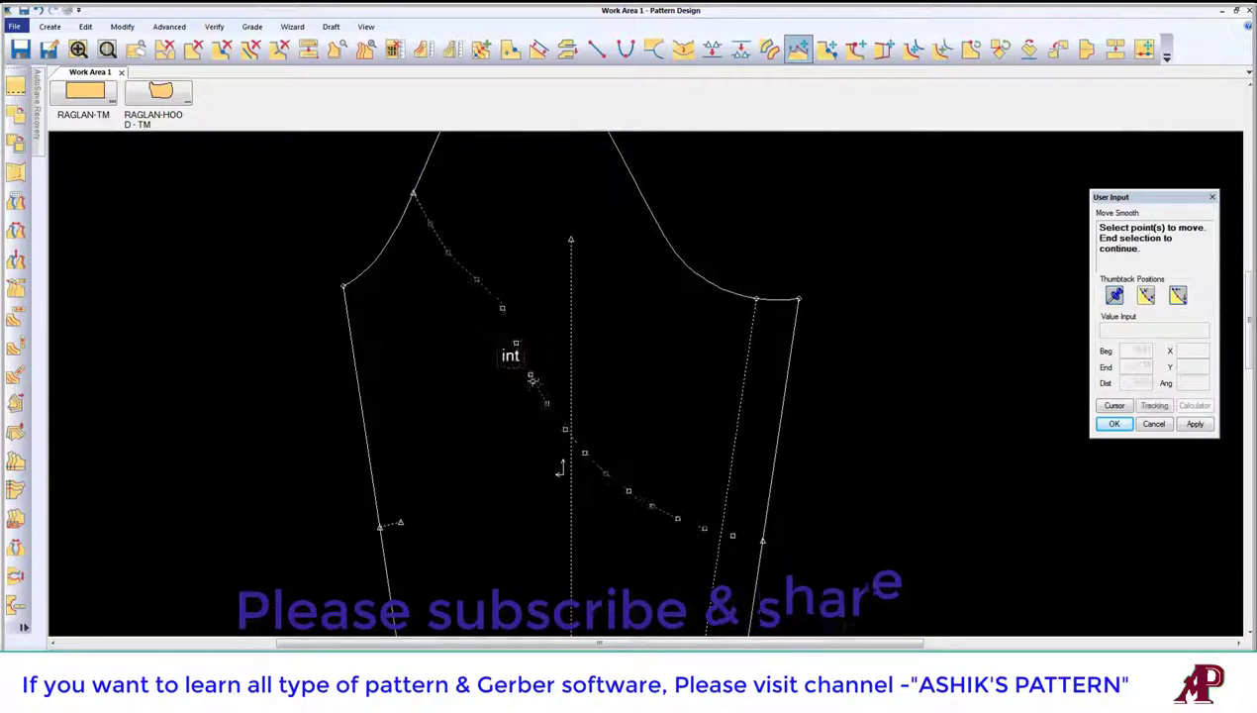
right_click(516, 374)
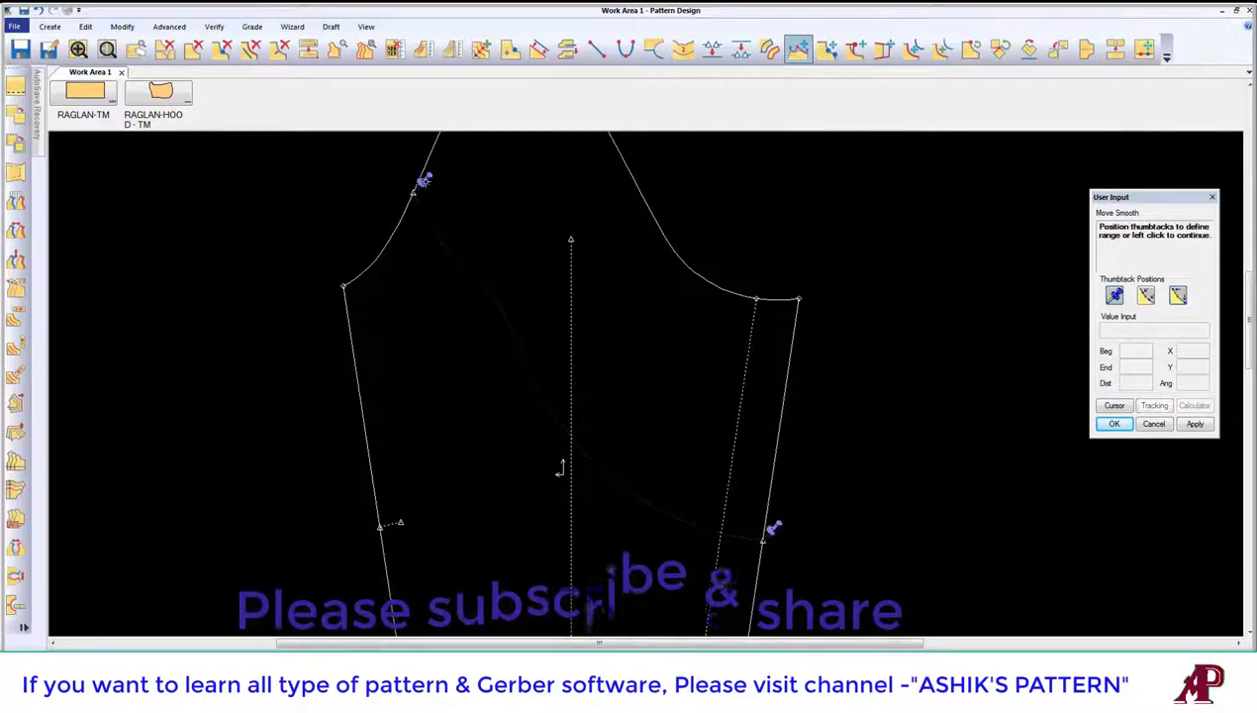
left_click_drag(423, 179, 500, 279)
left_click(527, 372)
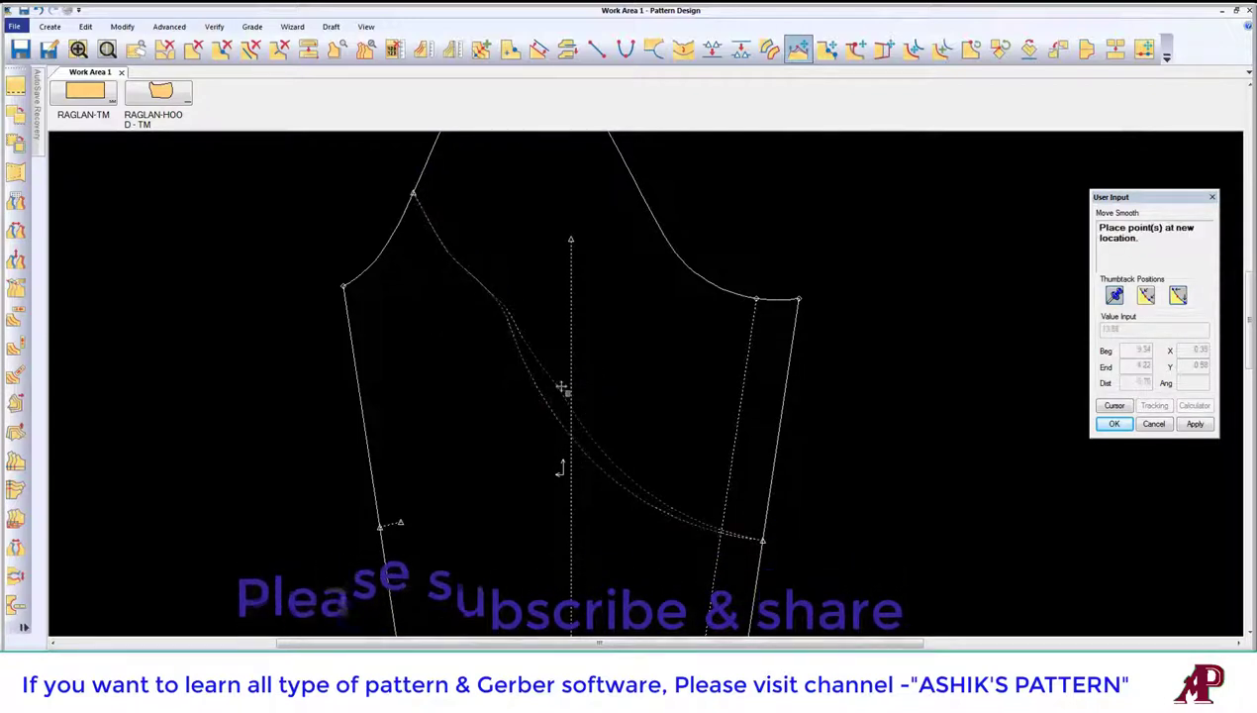
left_click(653, 484)
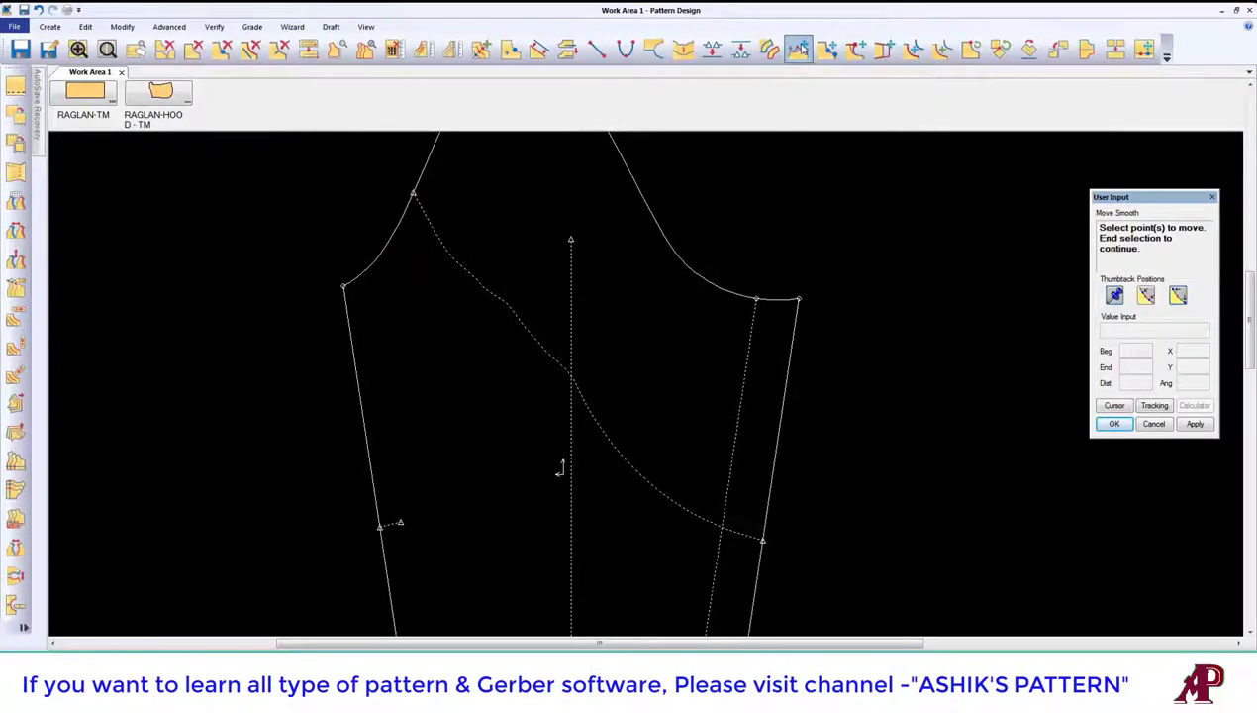
Step: Reposition two style-line points to even out the diagonal
left_click(670, 476)
right_click(683, 436)
left_click(727, 442)
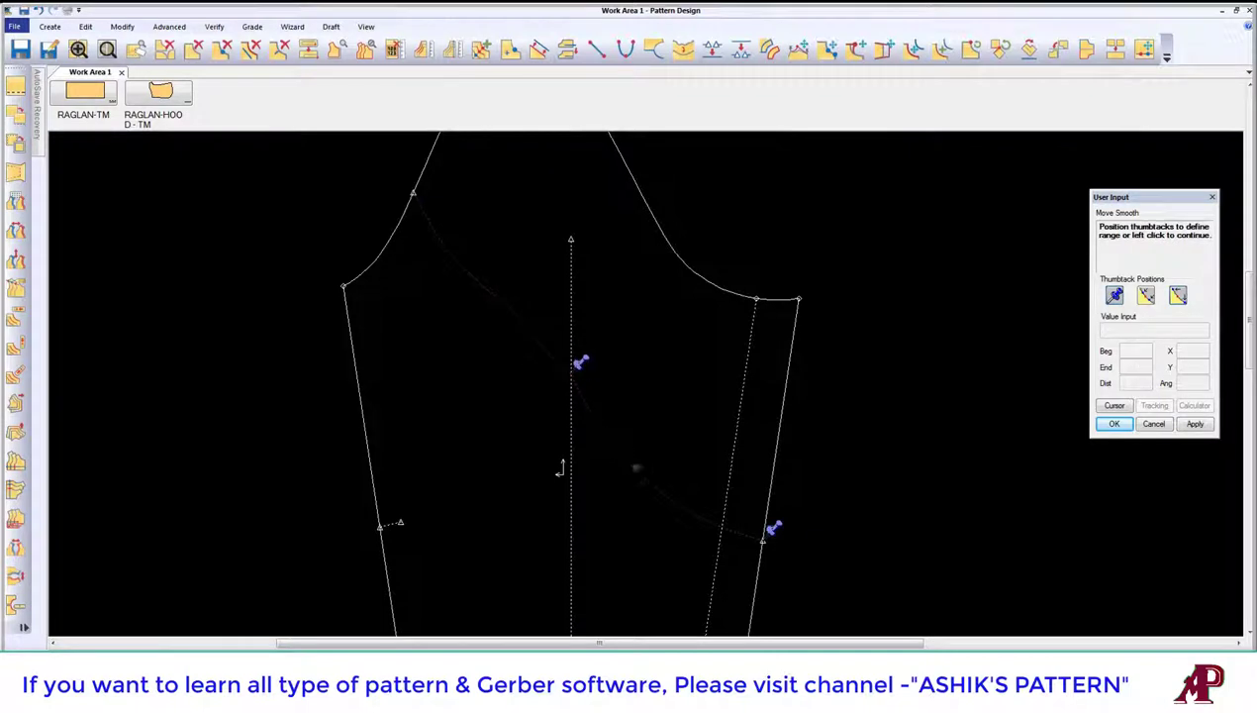
left_click(624, 436)
left_click(656, 441)
left_click(626, 420)
right_click(626, 420)
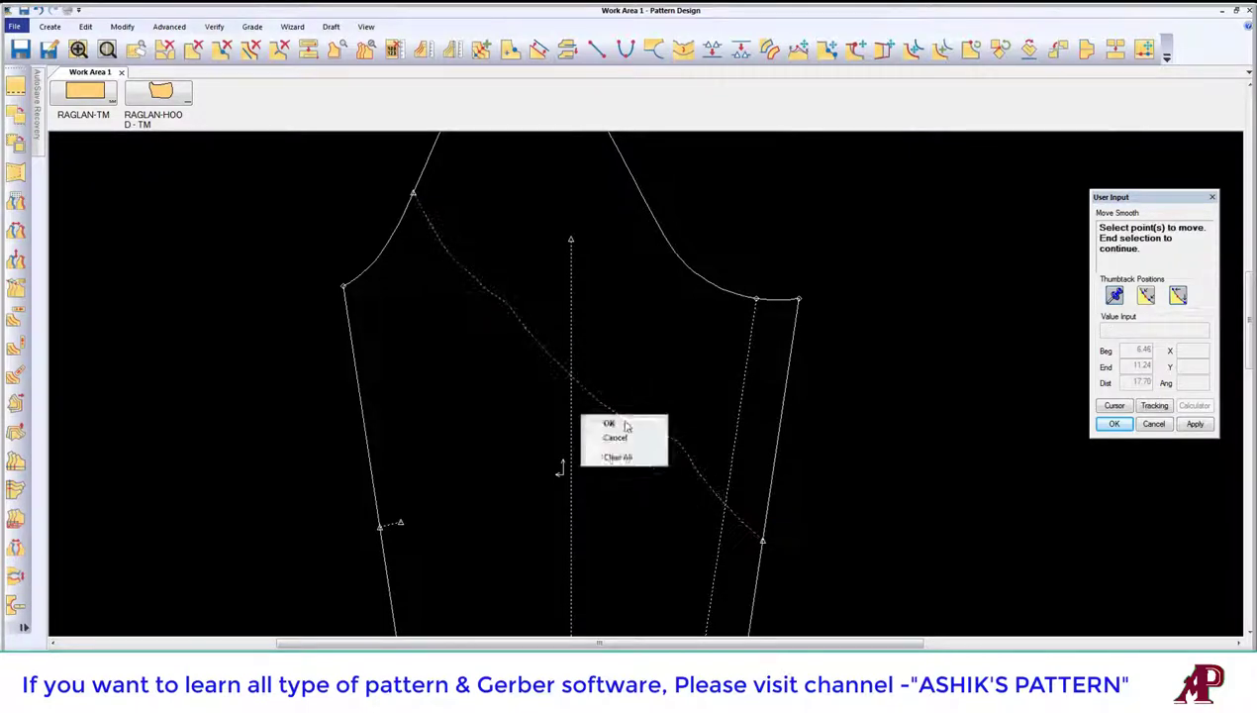
left_click(606, 420)
left_click(626, 412)
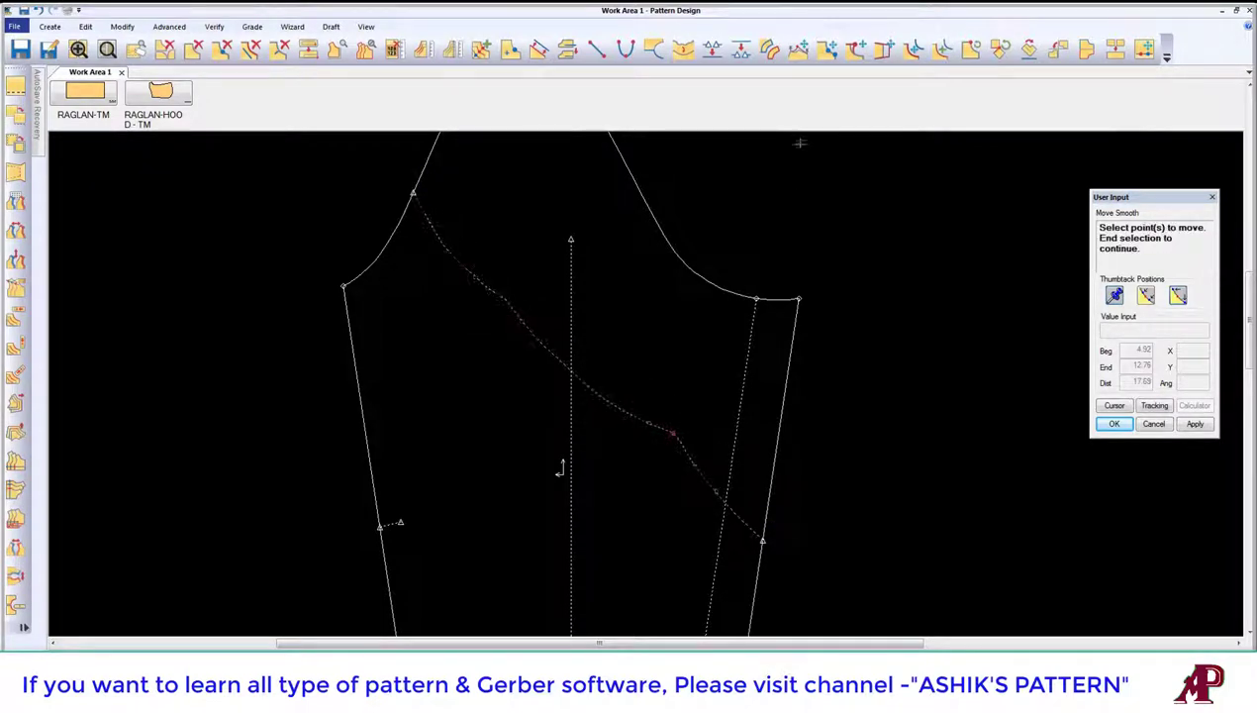
Step: Smooth the entire dashed style line
left_click(683, 47)
left_click(624, 407)
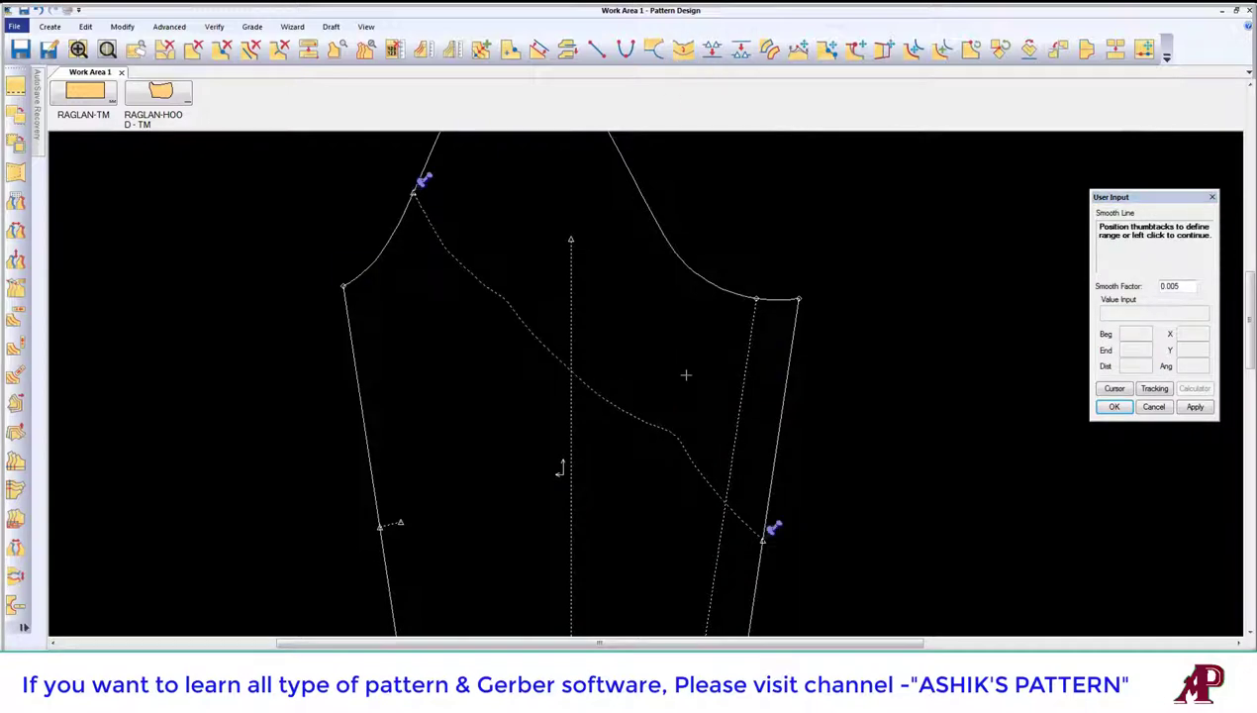
left_click(685, 374)
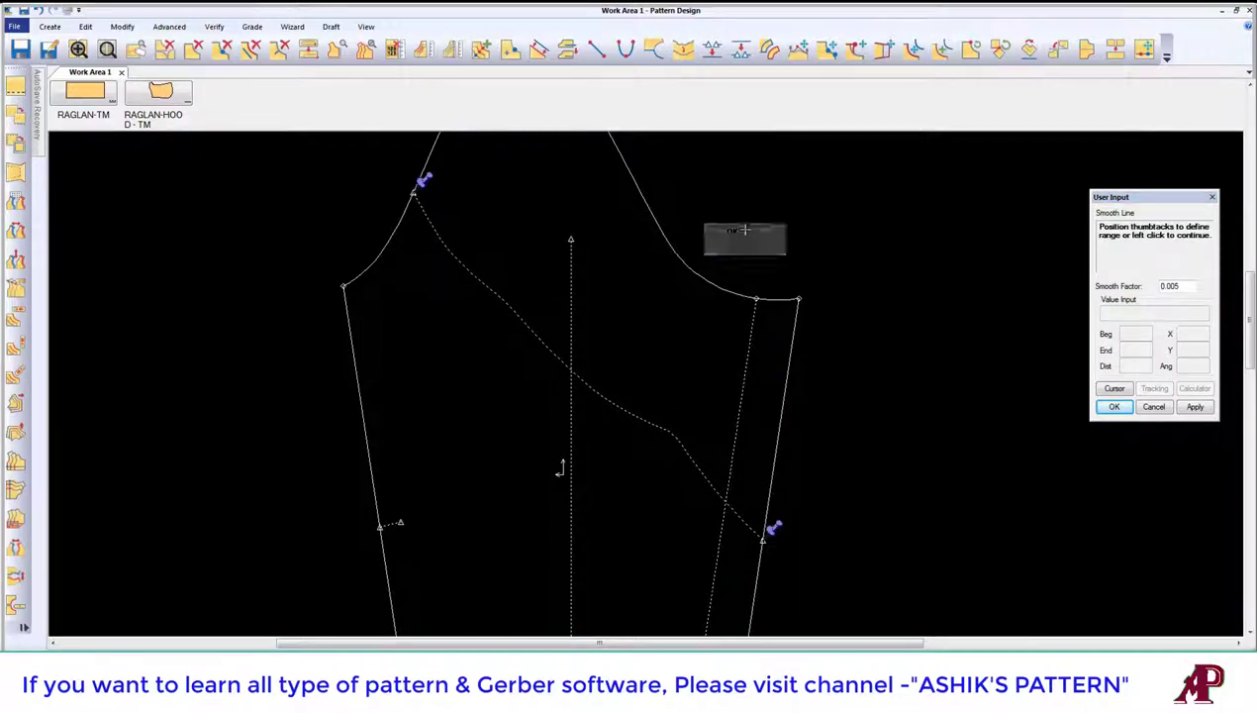
Step: Move two lower points on the style line to straighten the diagonal
left_click(797, 48)
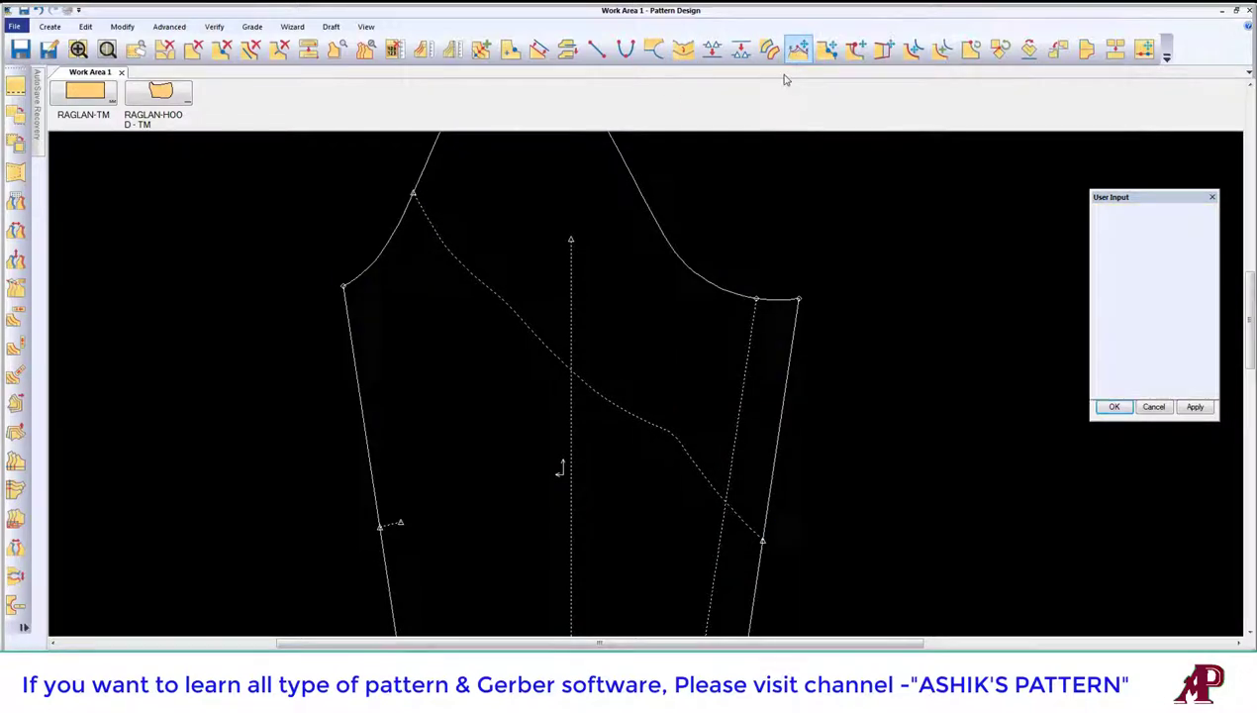
left_click(670, 385)
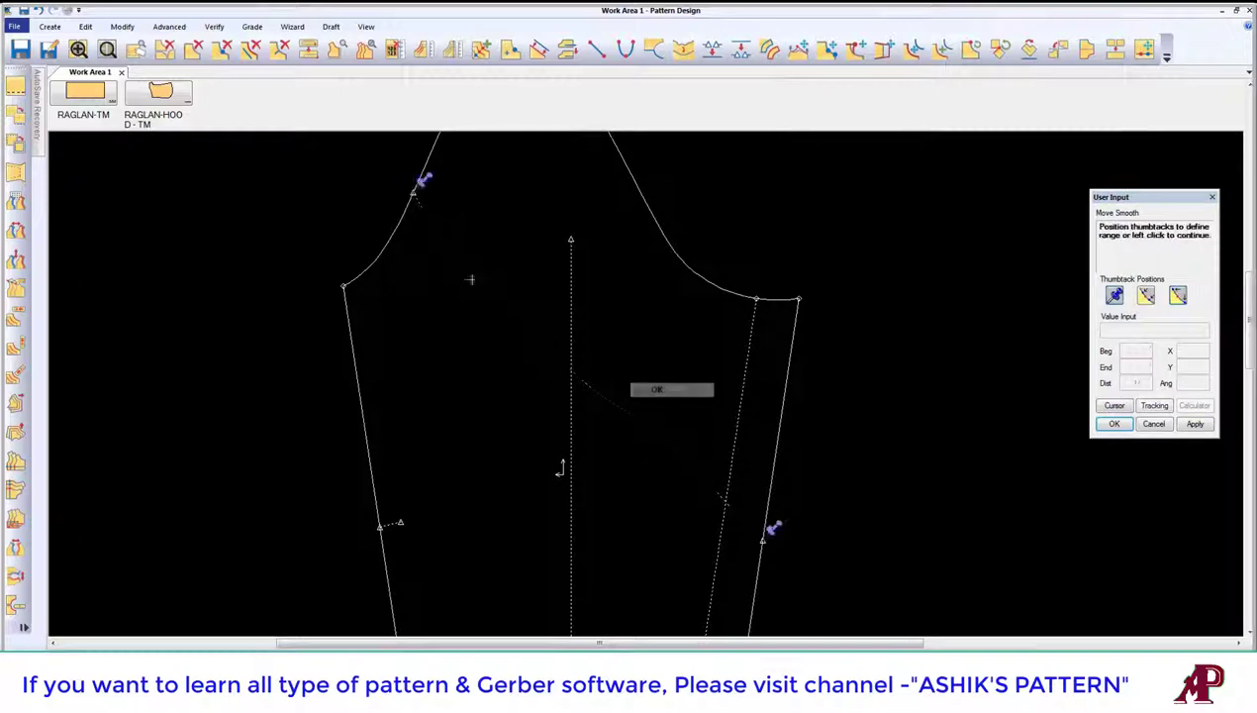
left_click(660, 420)
left_click(616, 416)
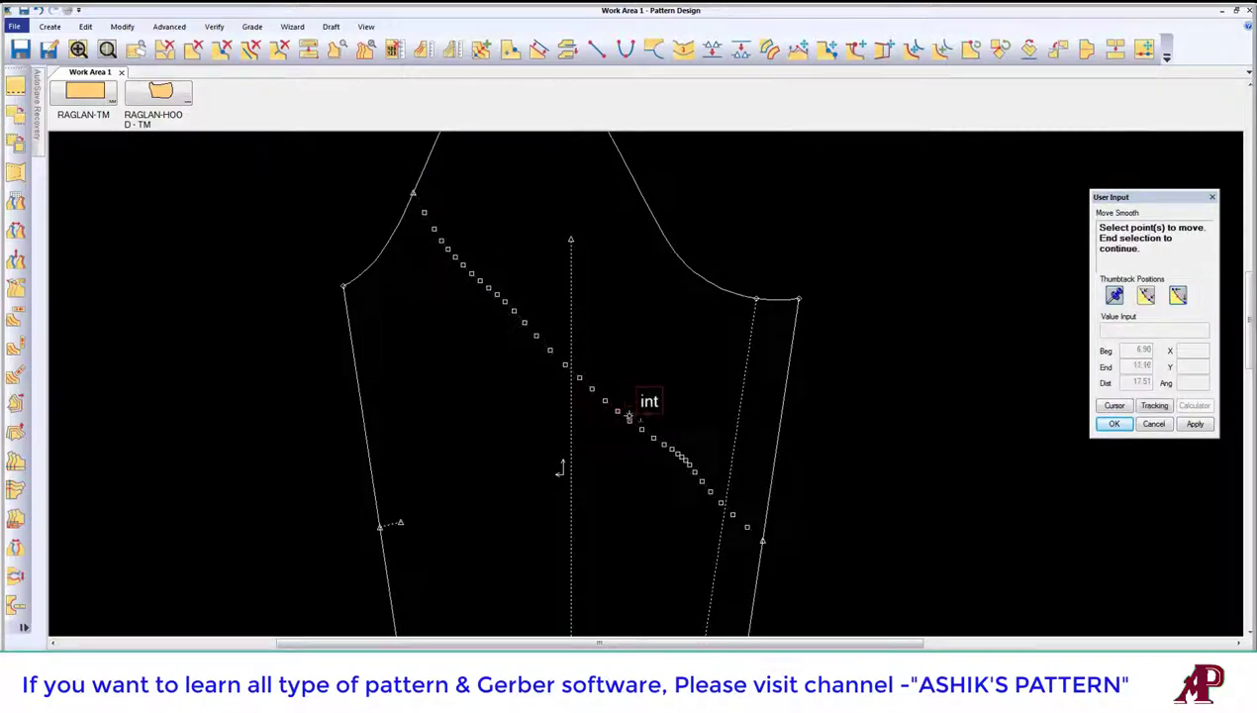
left_click(627, 417)
left_click(638, 421)
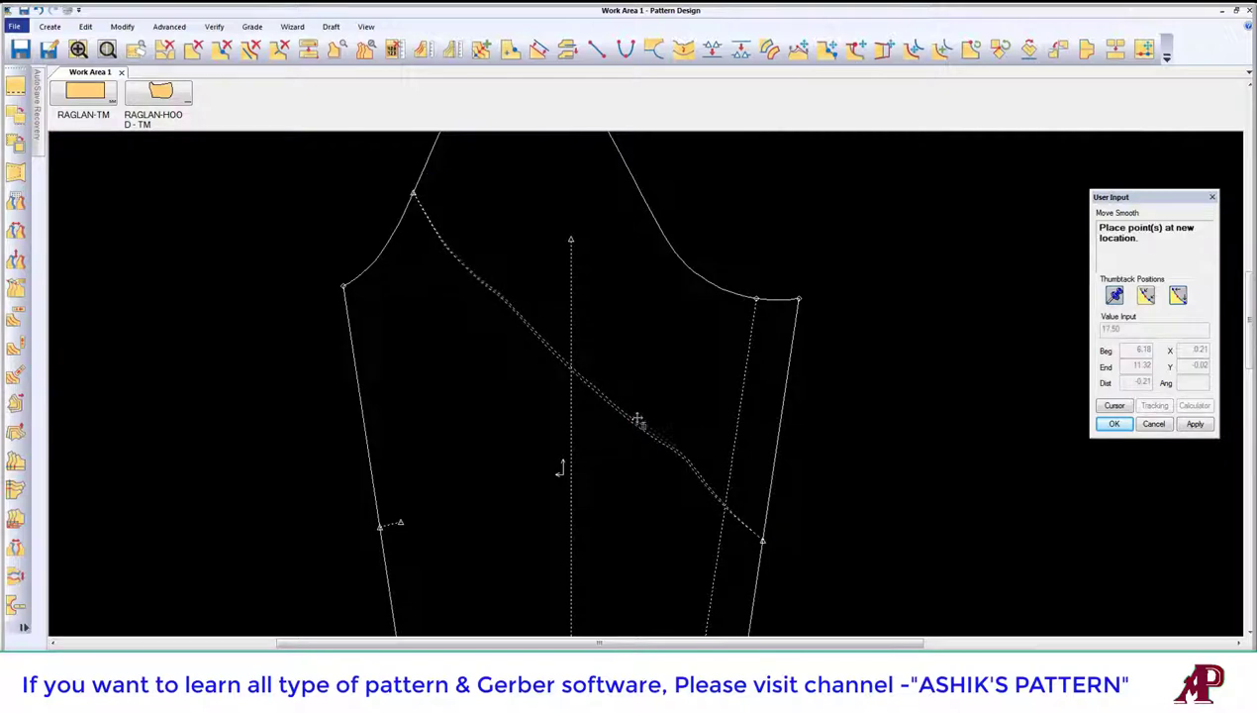
left_click(639, 416)
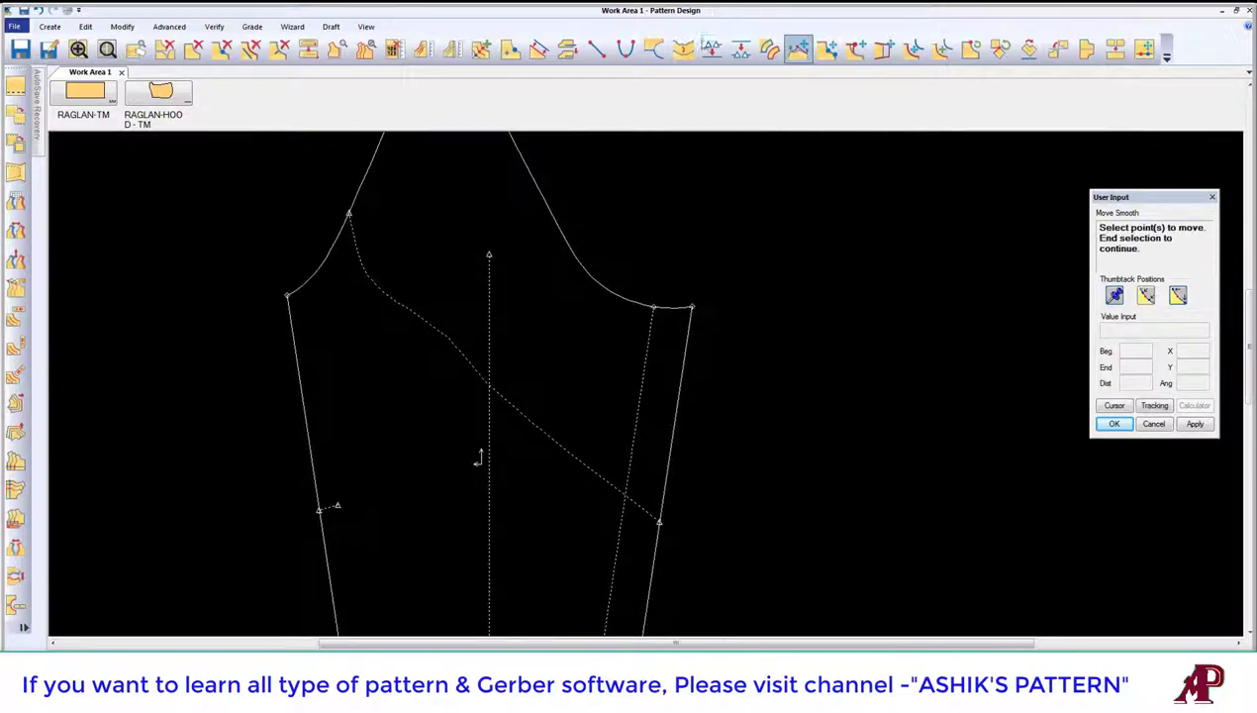
Step: Smooth the style line between adjusted thumbtack limits, redoing the first attempt
left_click(683, 47)
left_click(452, 310)
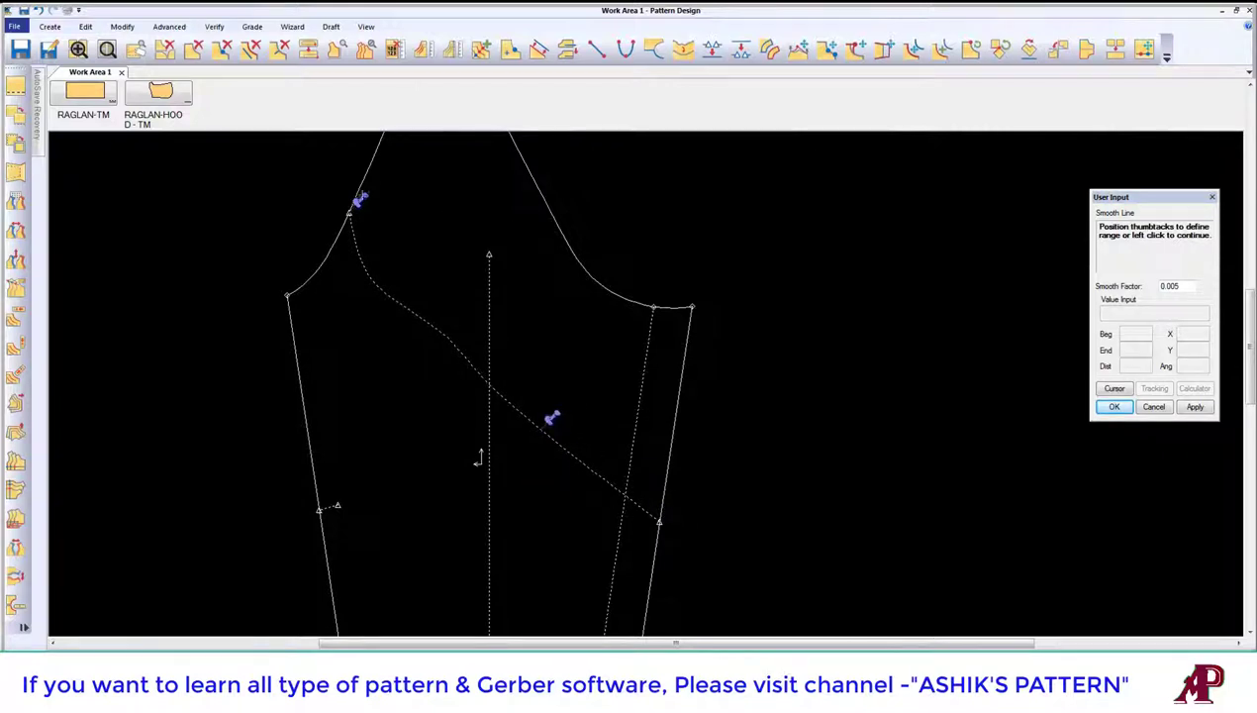
mouse_move(362, 200)
left_mouse_down()
mouse_move(351, 246)
mouse_move(392, 287)
left_mouse_up()
left_click_drag(570, 427, 501, 373)
right_click(560, 302)
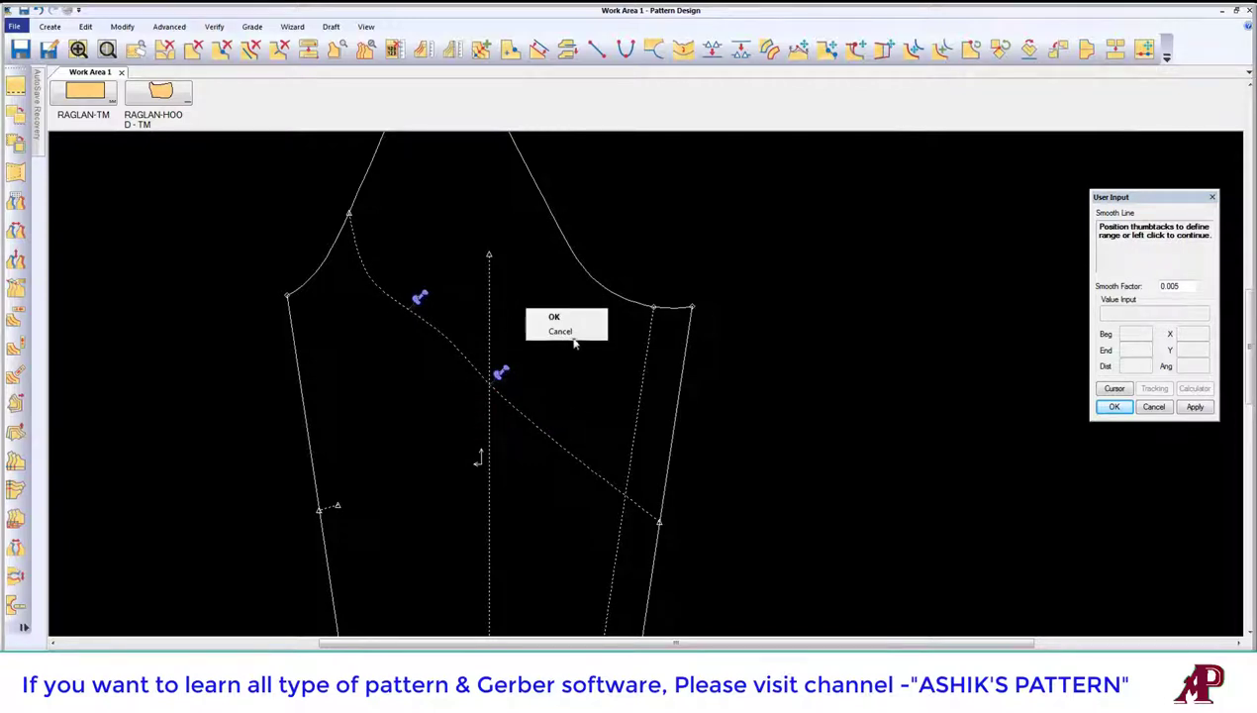
left_click(566, 332)
right_click(429, 220)
left_click(424, 223)
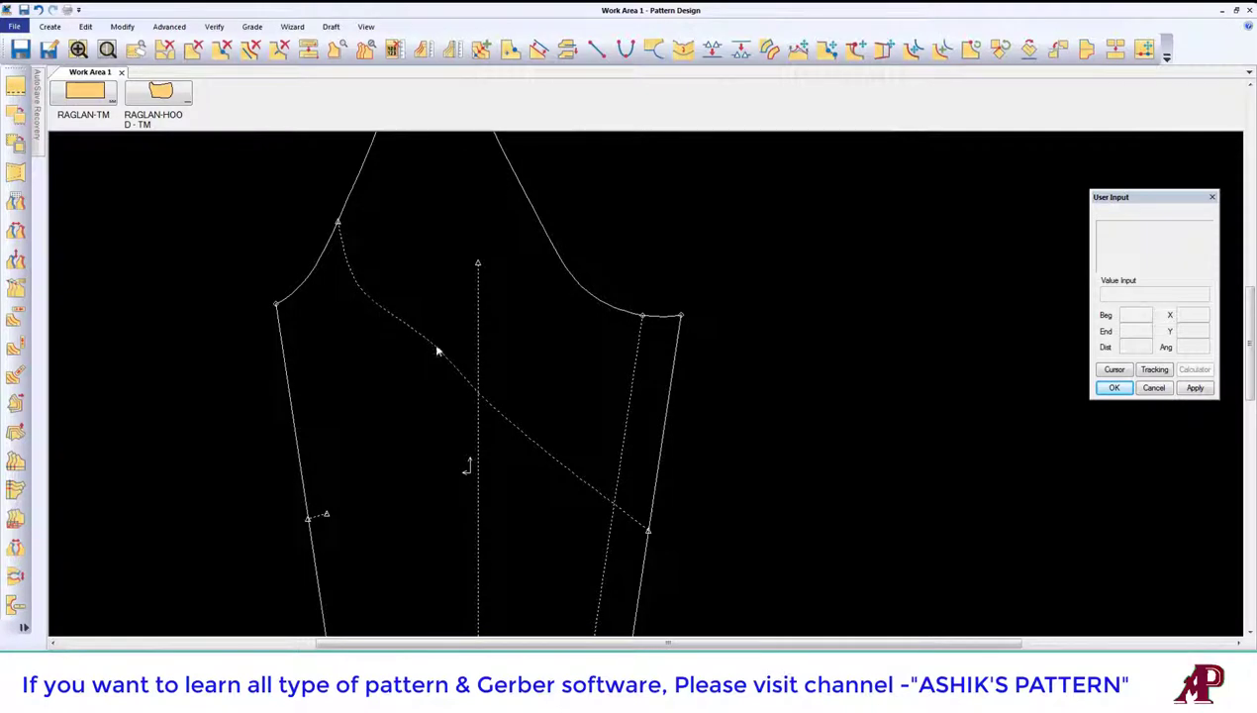
middle_click_drag(462, 235, 466, 336)
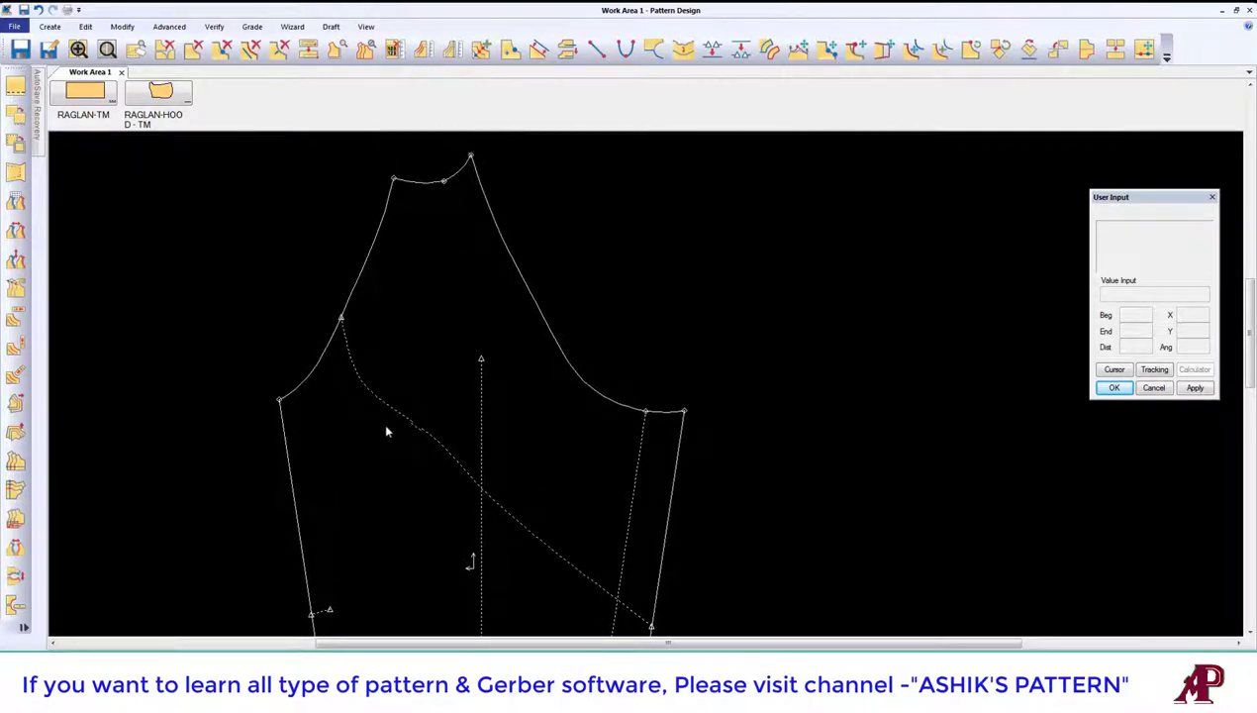
middle_click_drag(550, 533, 533, 448)
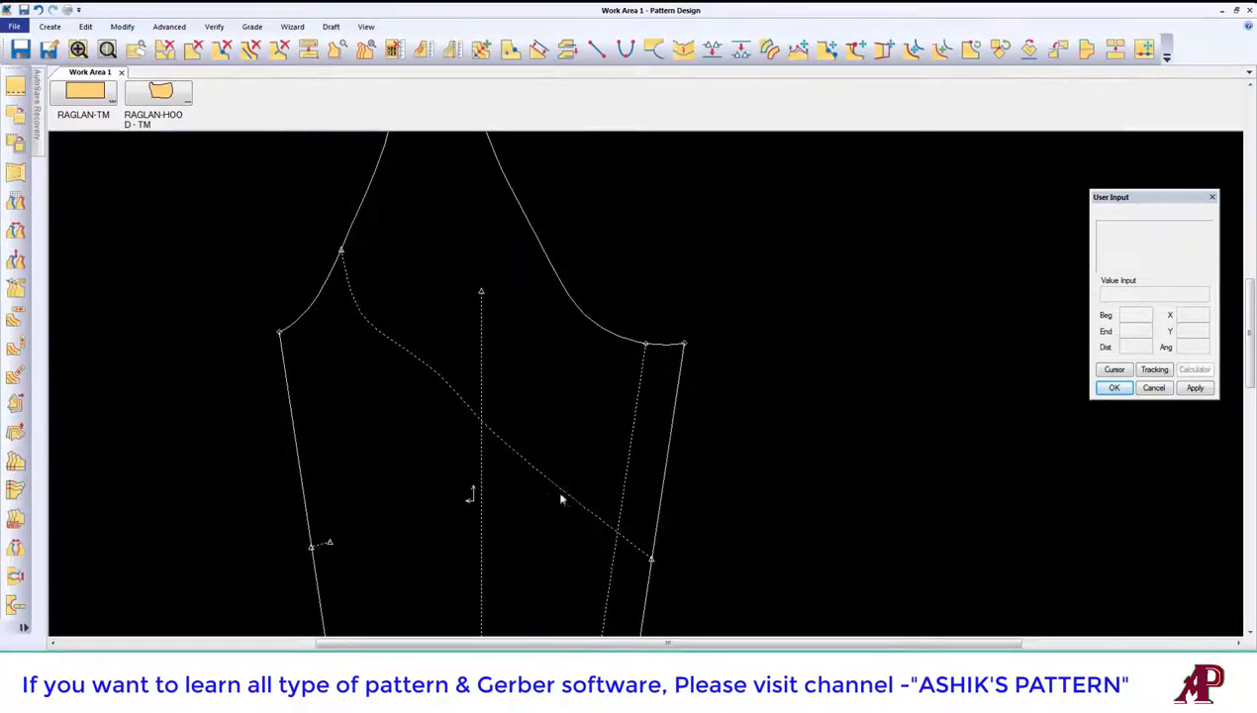
Step: Fine-tune the lower end of the style line by moving two points
left_click(798, 47)
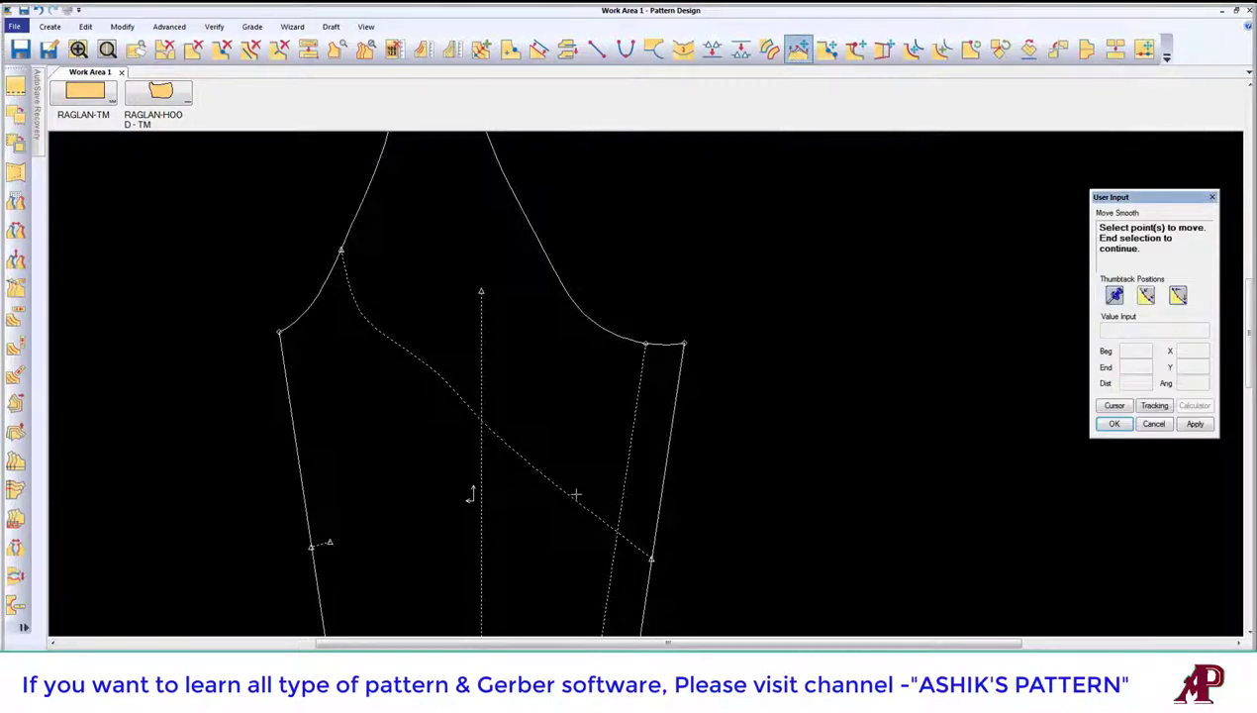
right_click(574, 433)
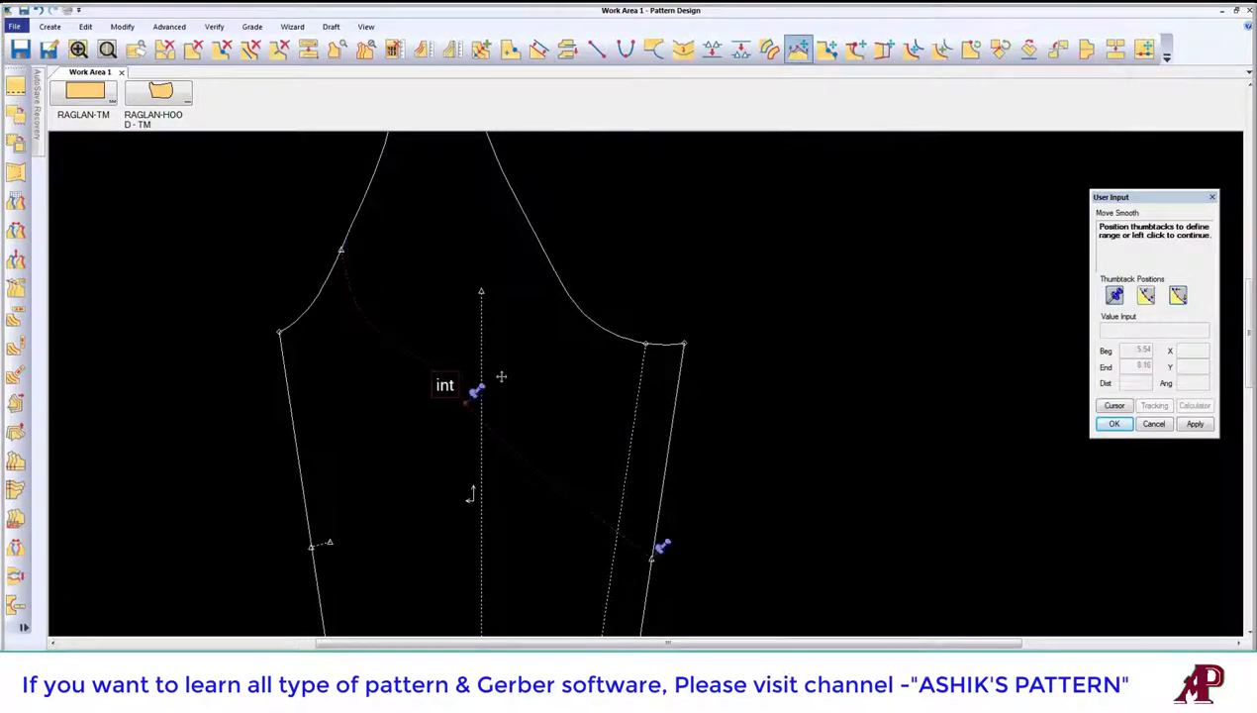
left_click(553, 477)
left_click(550, 461)
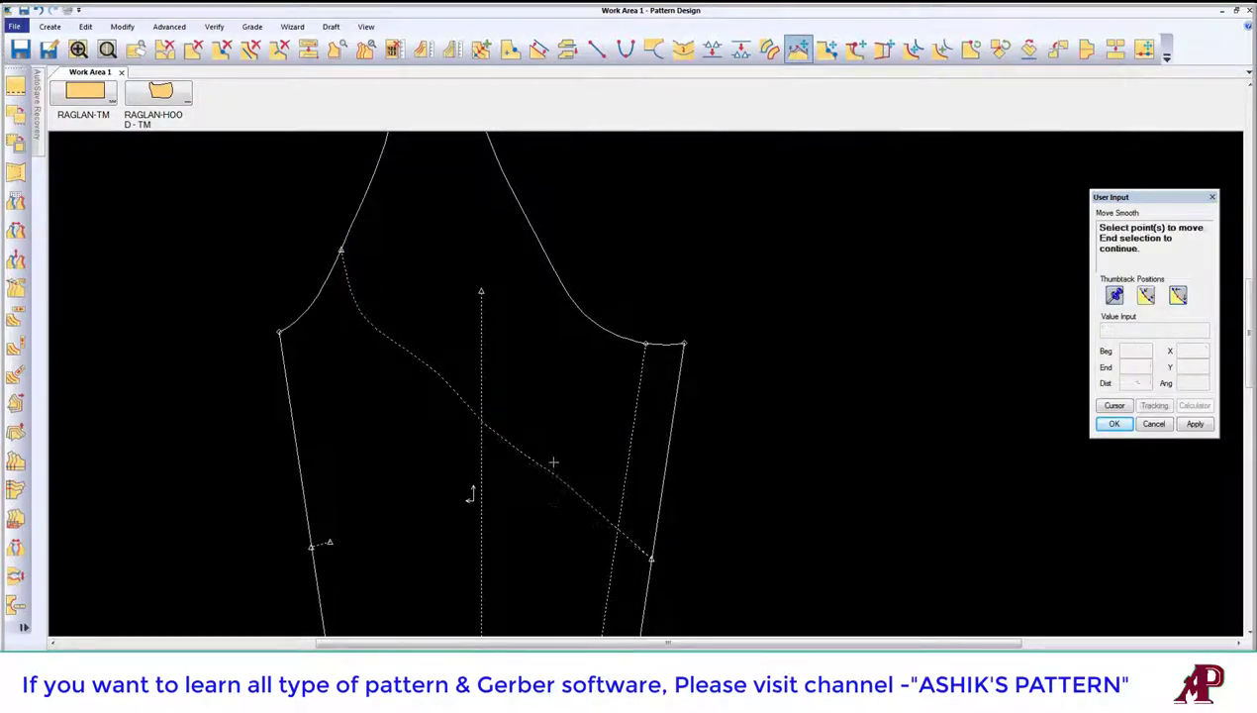
left_click(584, 495)
right_click(606, 426)
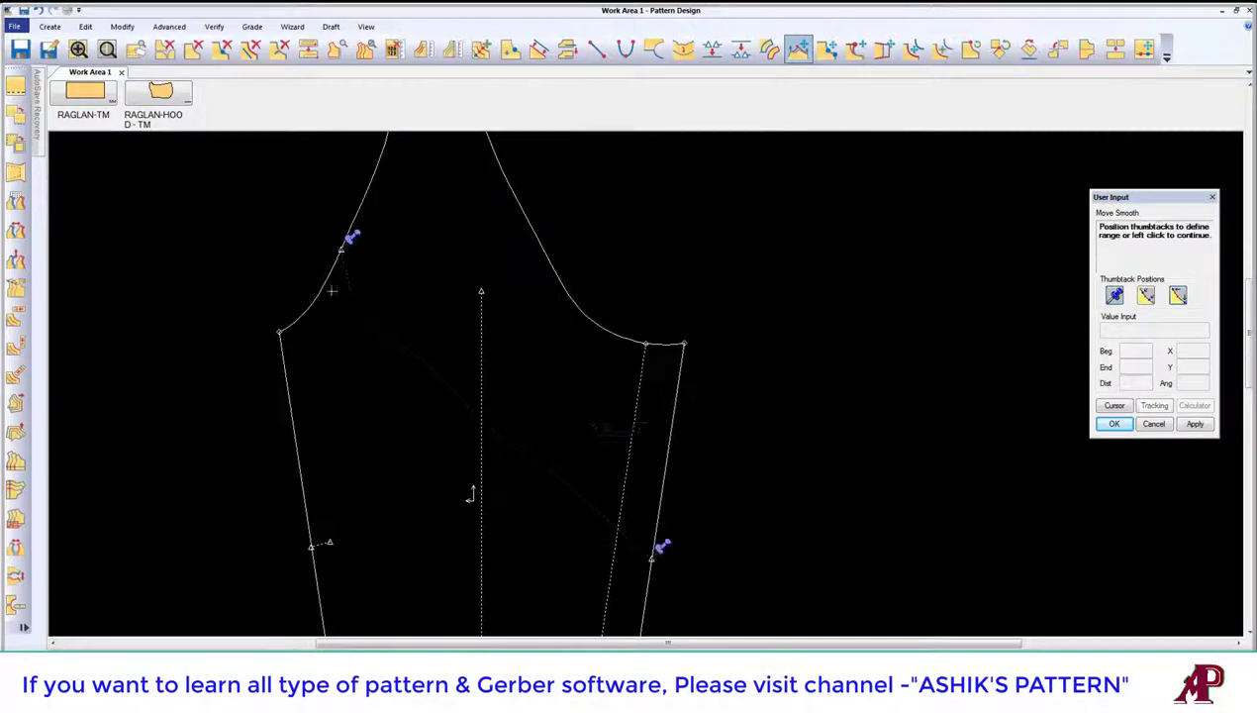
left_click(590, 497)
left_click(602, 506)
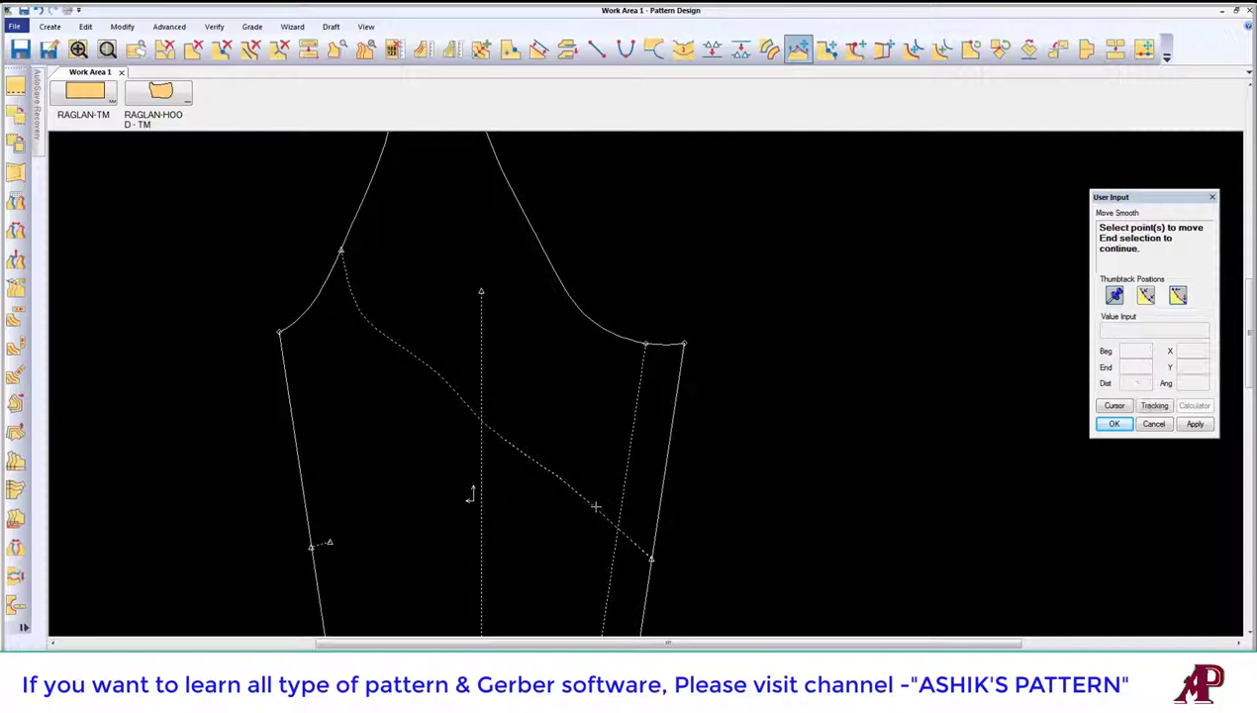
right_click(583, 350)
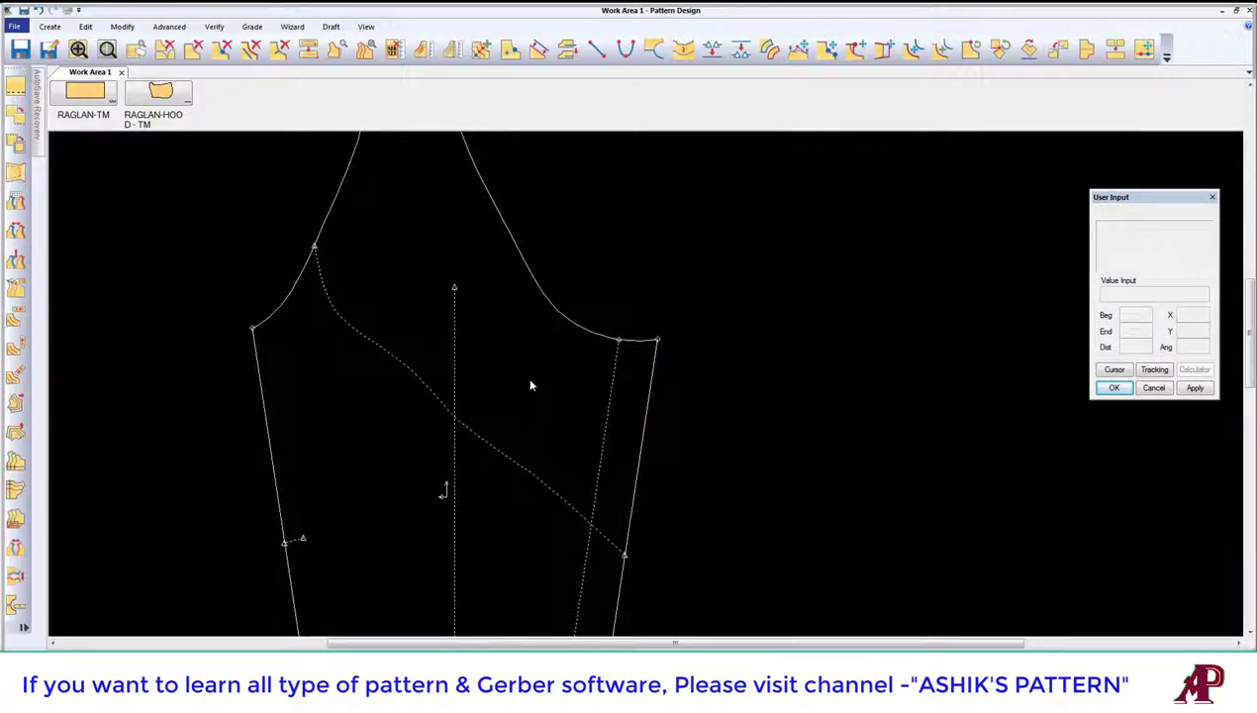
Step: Zoom out to the whole sleeve and pick the style line for a new grade point
scroll(525, 379, "down", 1)
scroll(518, 378, "down", 1)
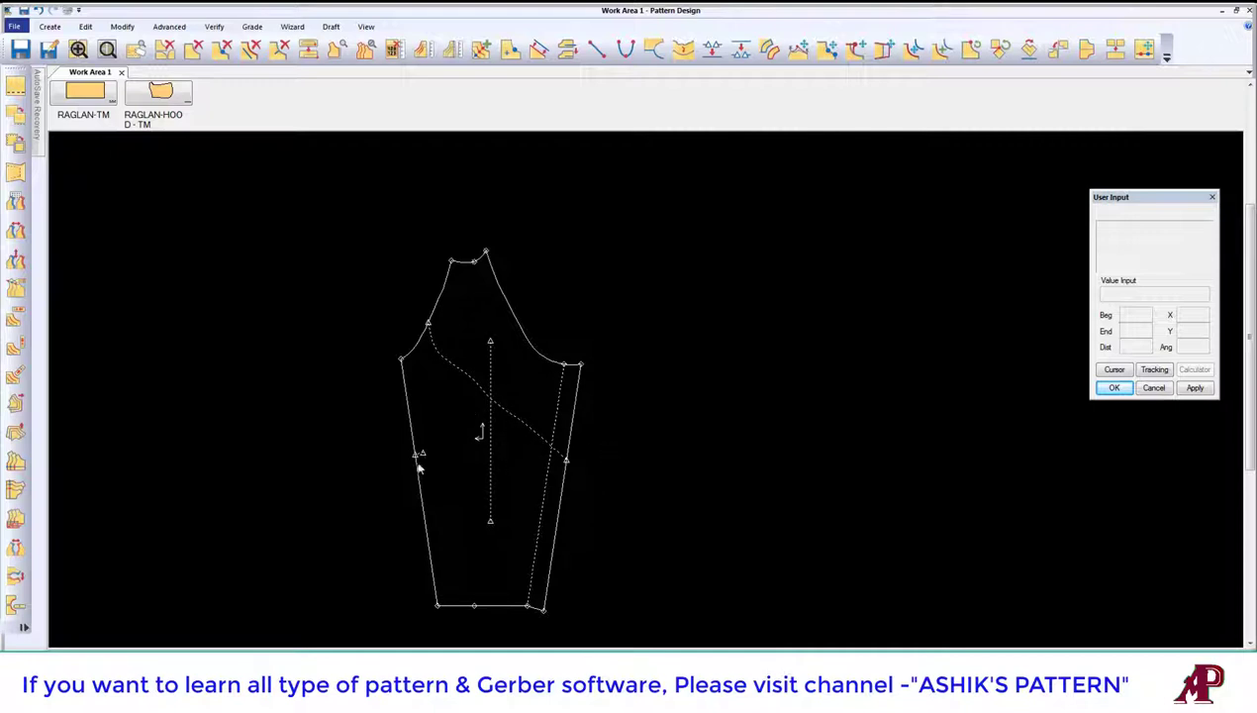
left_click(481, 48)
left_click(442, 345)
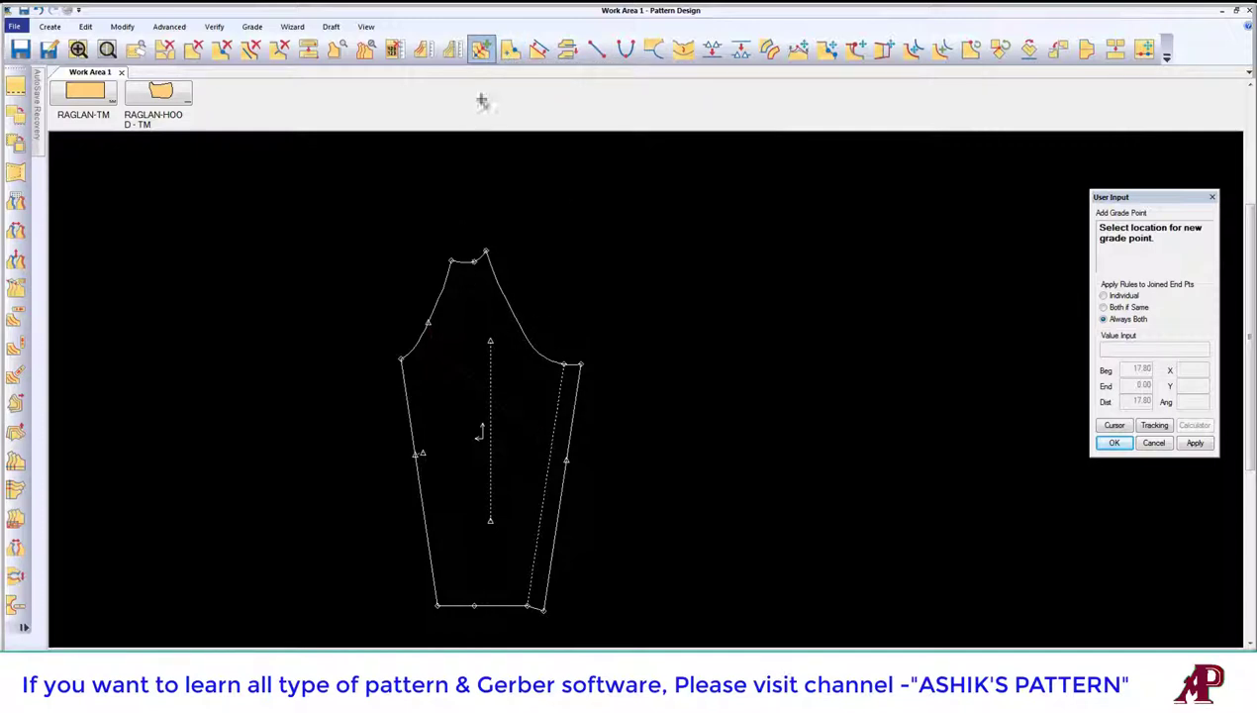
Step: Add a grade point at the diagonal style line's end, then bring up the Paint spec chart
left_click(481, 48)
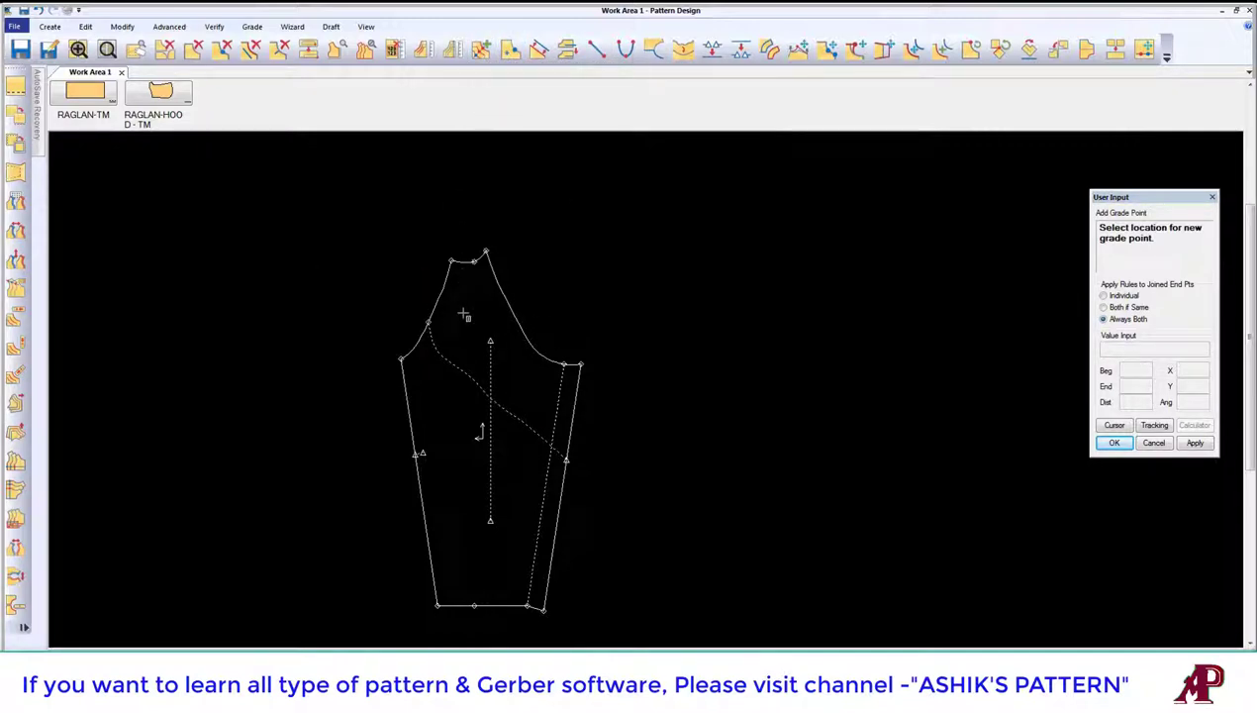
left_click(568, 459)
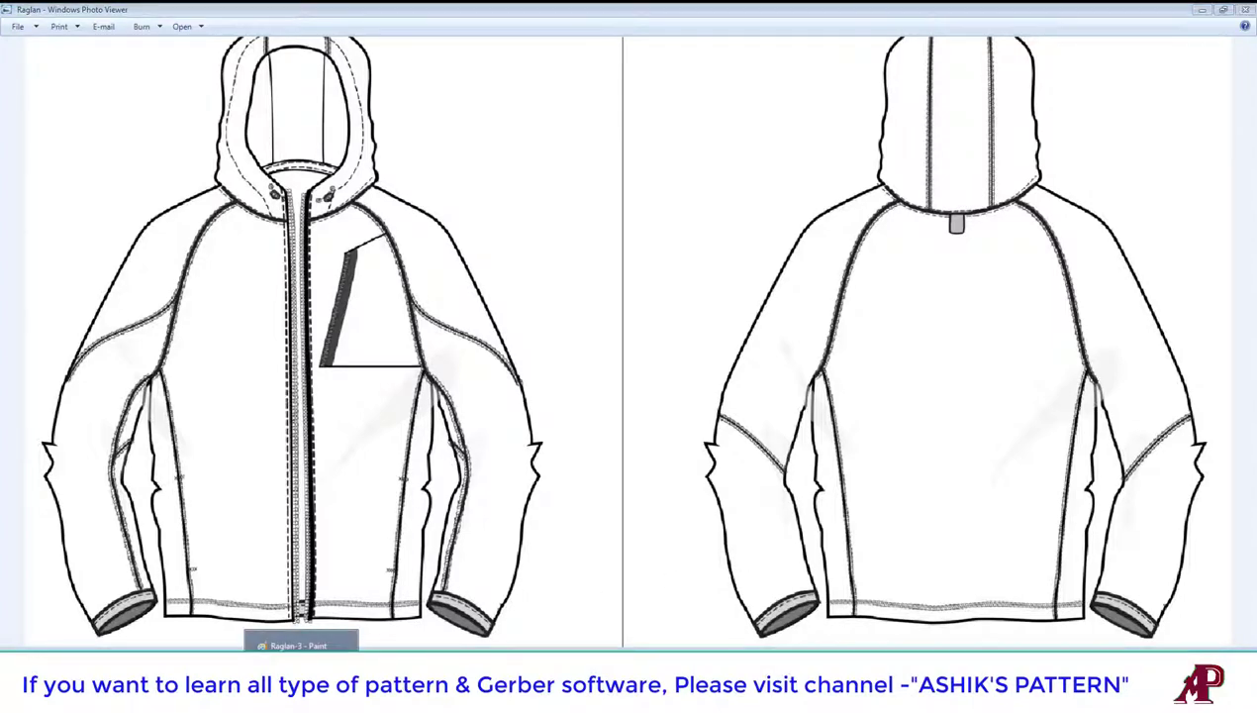
left_click(299, 692)
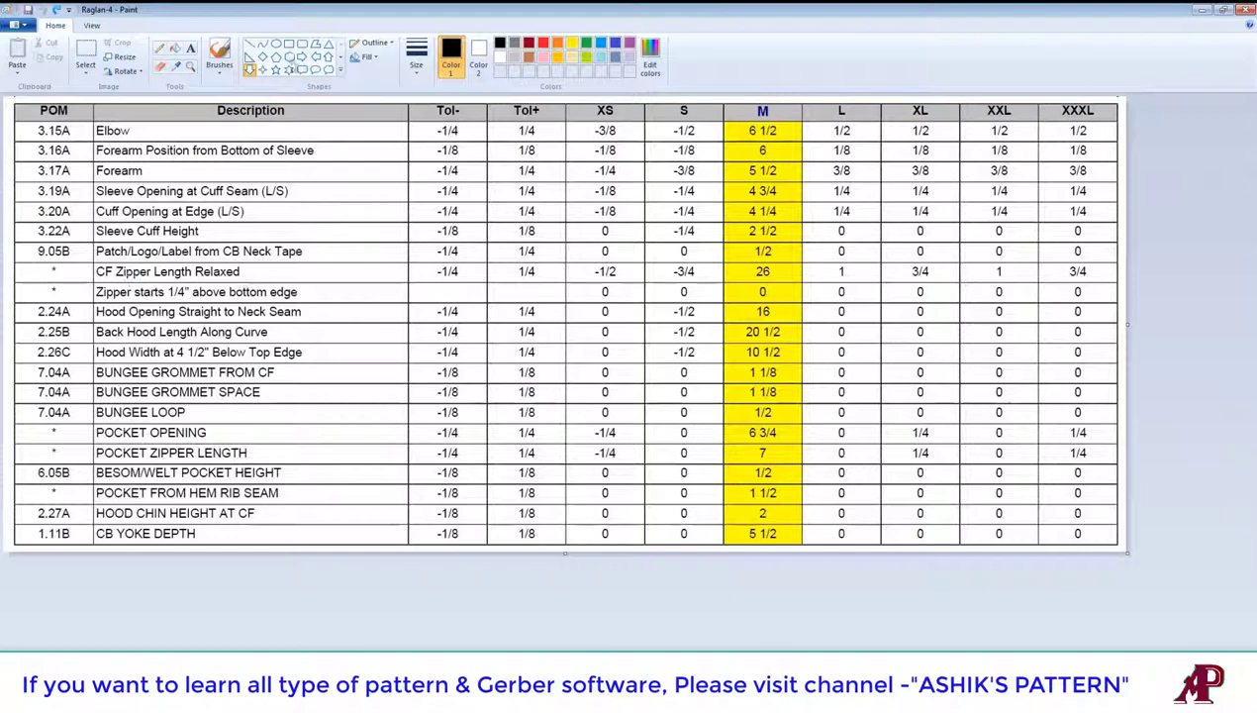
Step: Circle the M Sleeve Cuff Height value 2 1/2 with an oval
left_click(275, 44)
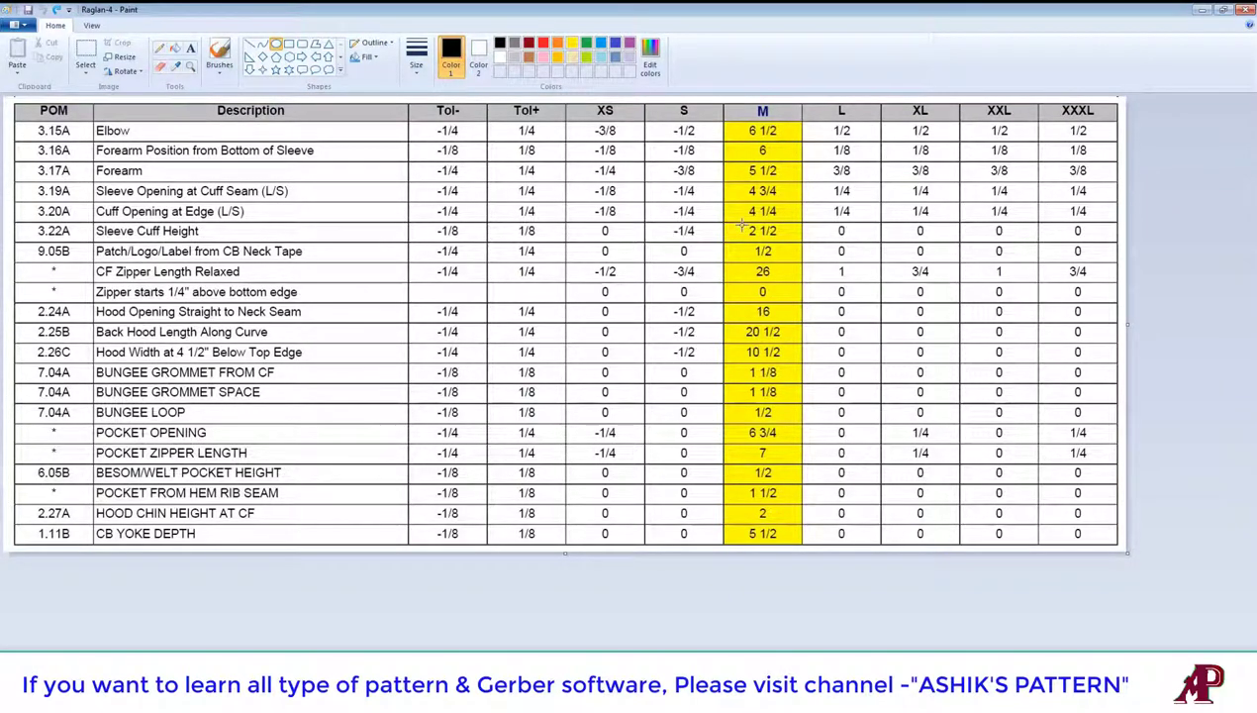
left_click_drag(741, 225, 794, 247)
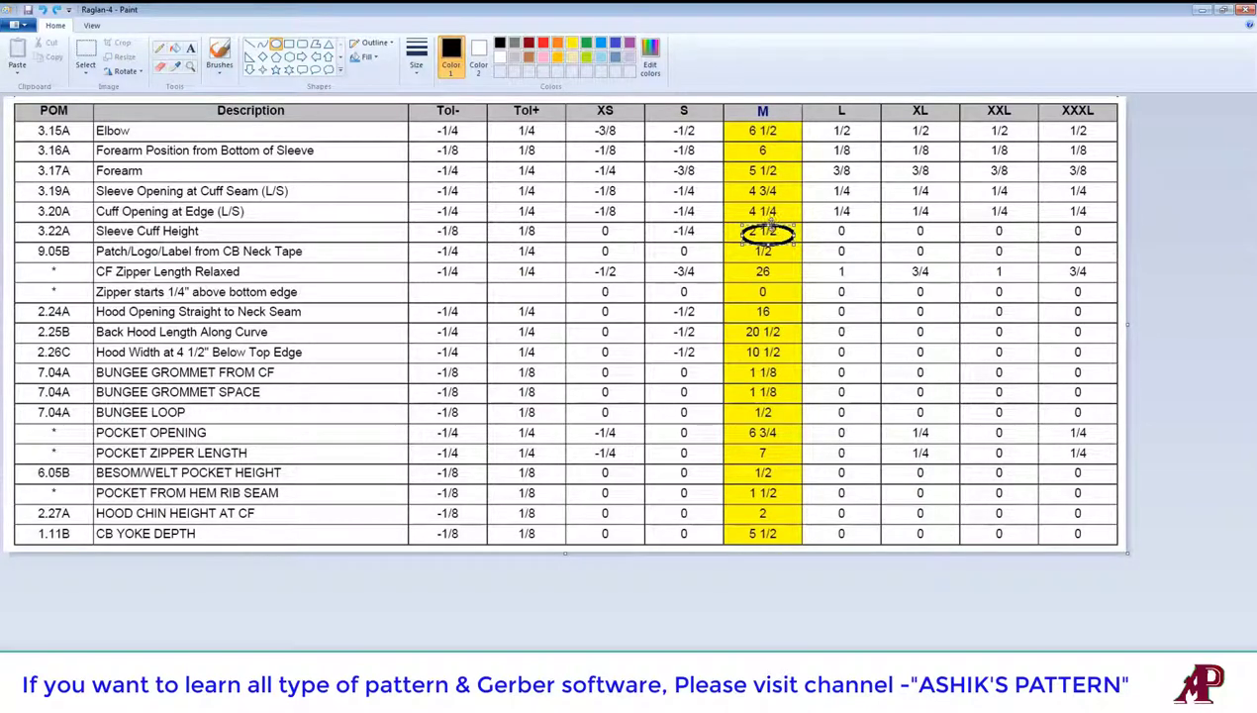
left_click(810, 262)
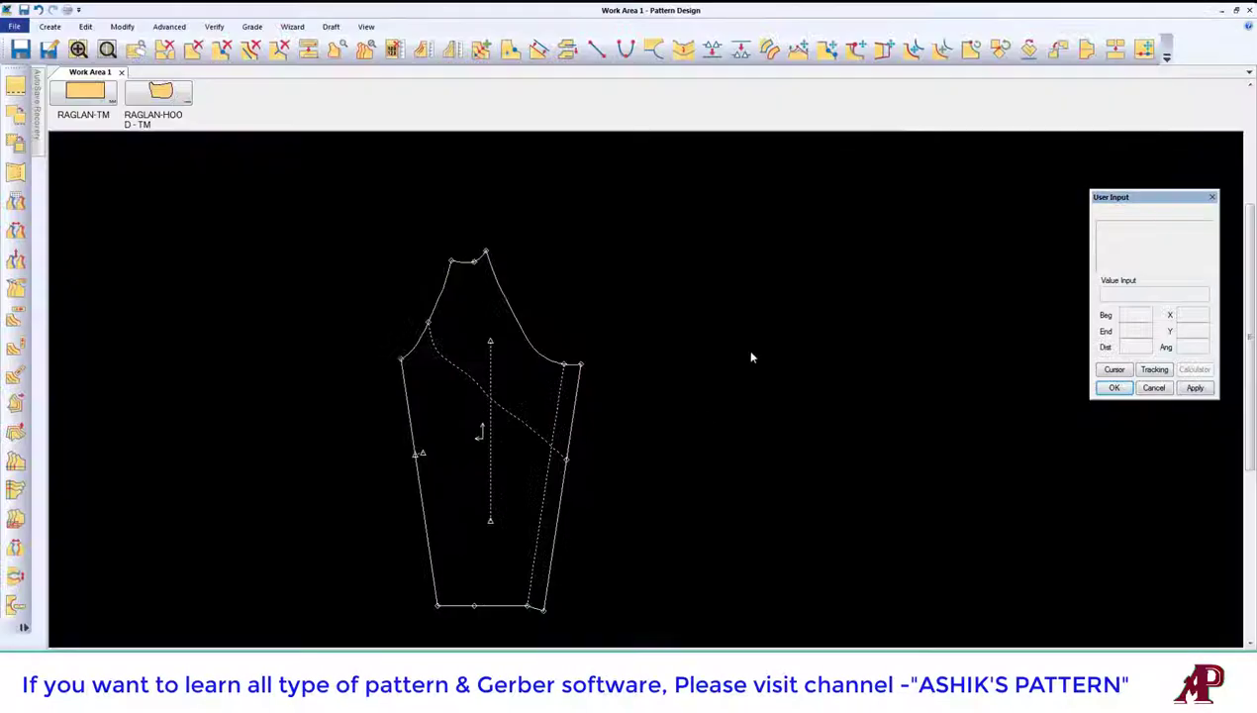
Step: Combine the two cuff hem segments into a single line
scroll(505, 569, "up", 3)
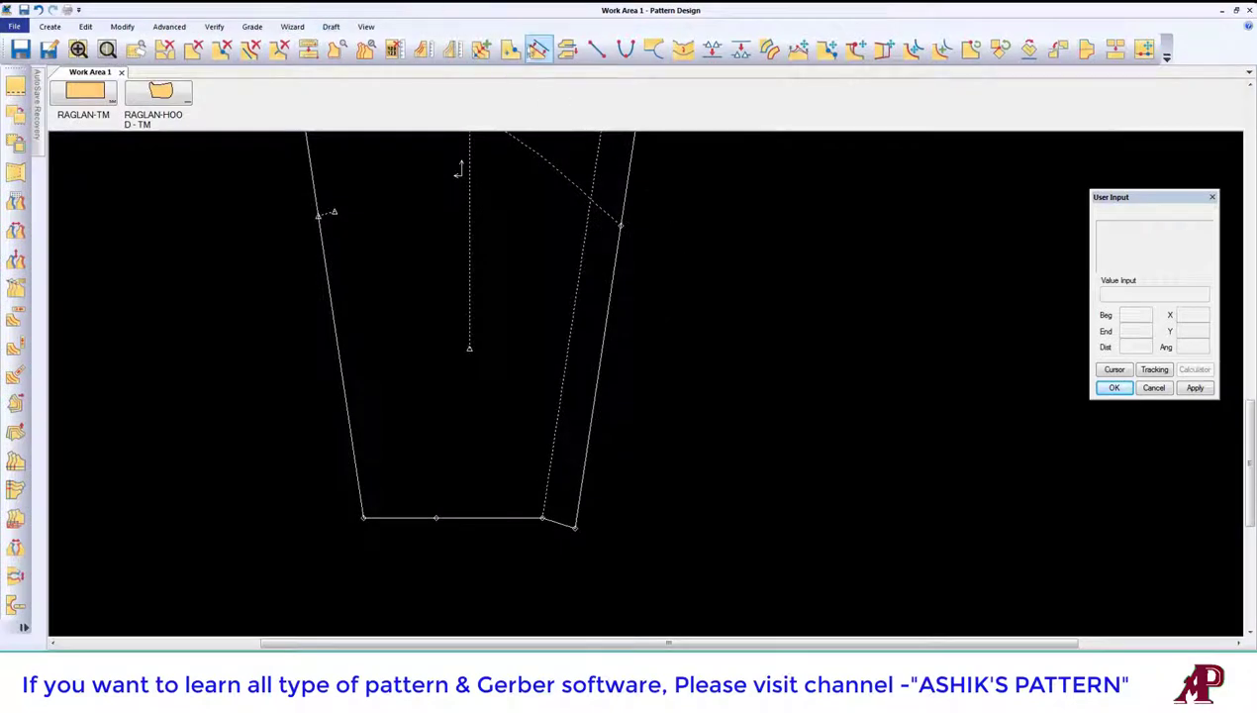
left_click(539, 48)
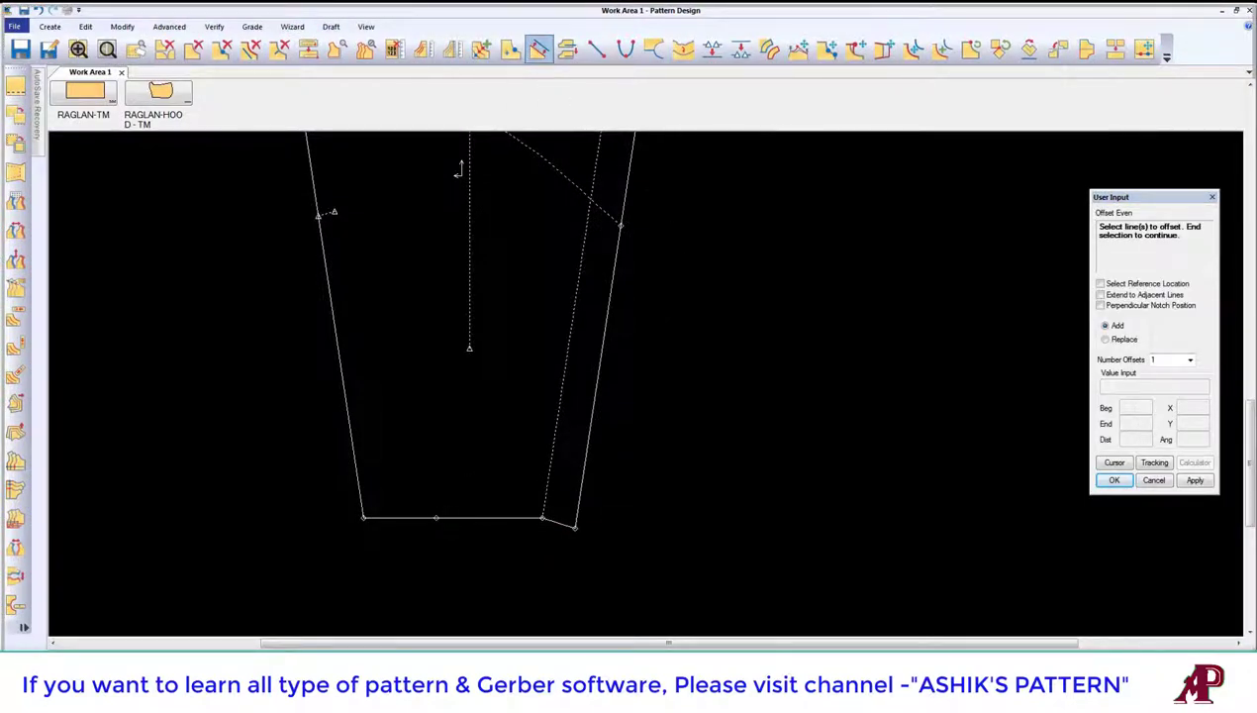
left_click(712, 48)
left_click(485, 517)
left_click(398, 517)
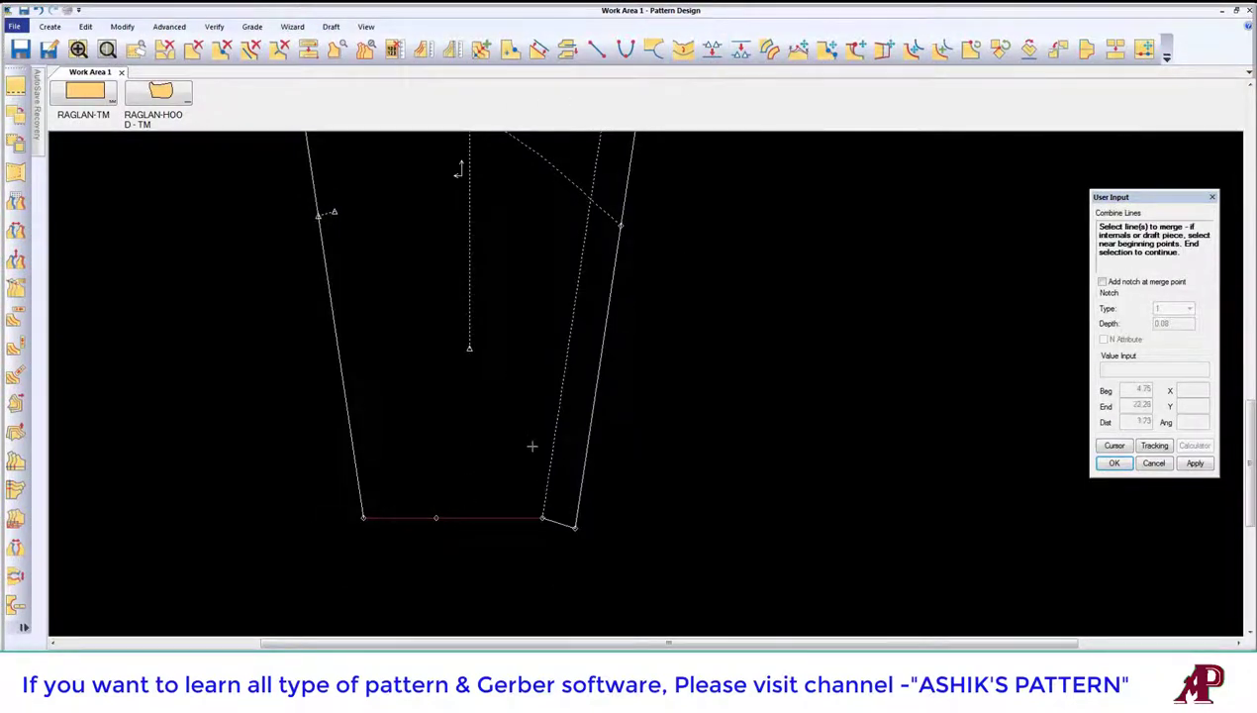
right_click(532, 450)
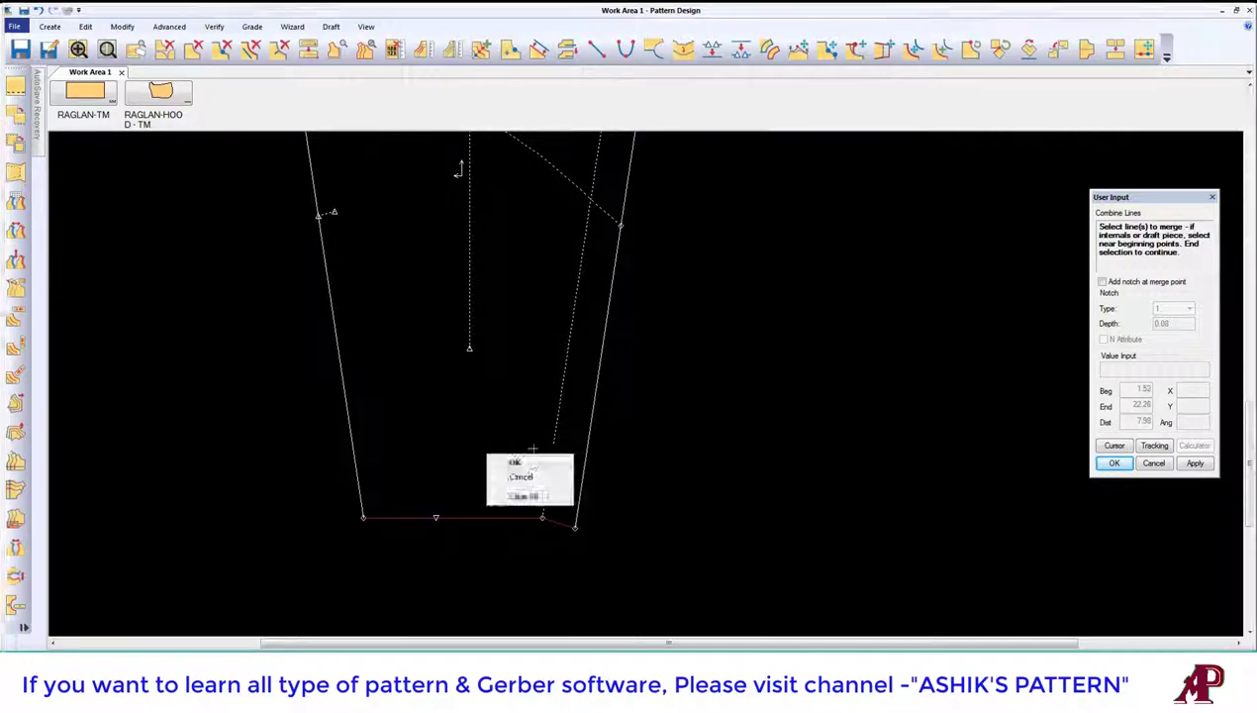
left_click(515, 462)
Step: Offset the hem line evenly upward to create a parallel cuff seam line
left_click(540, 48)
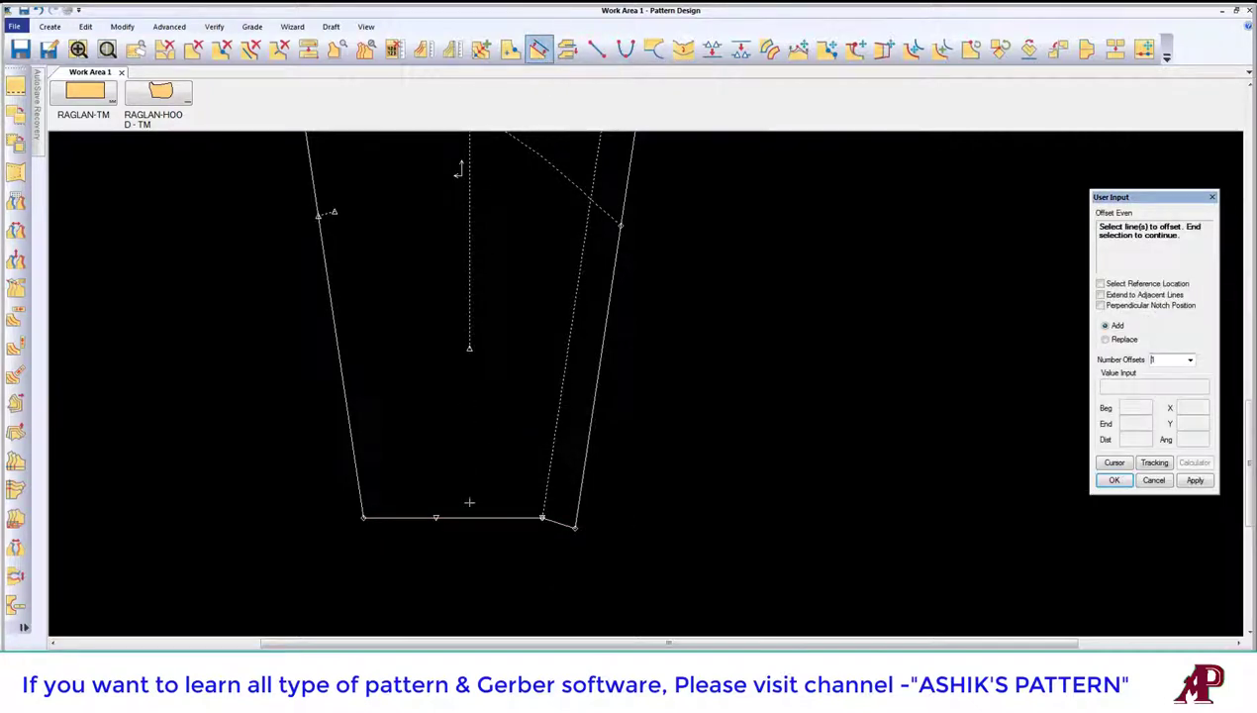
left_click(469, 515)
right_click(471, 479)
left_click(473, 484)
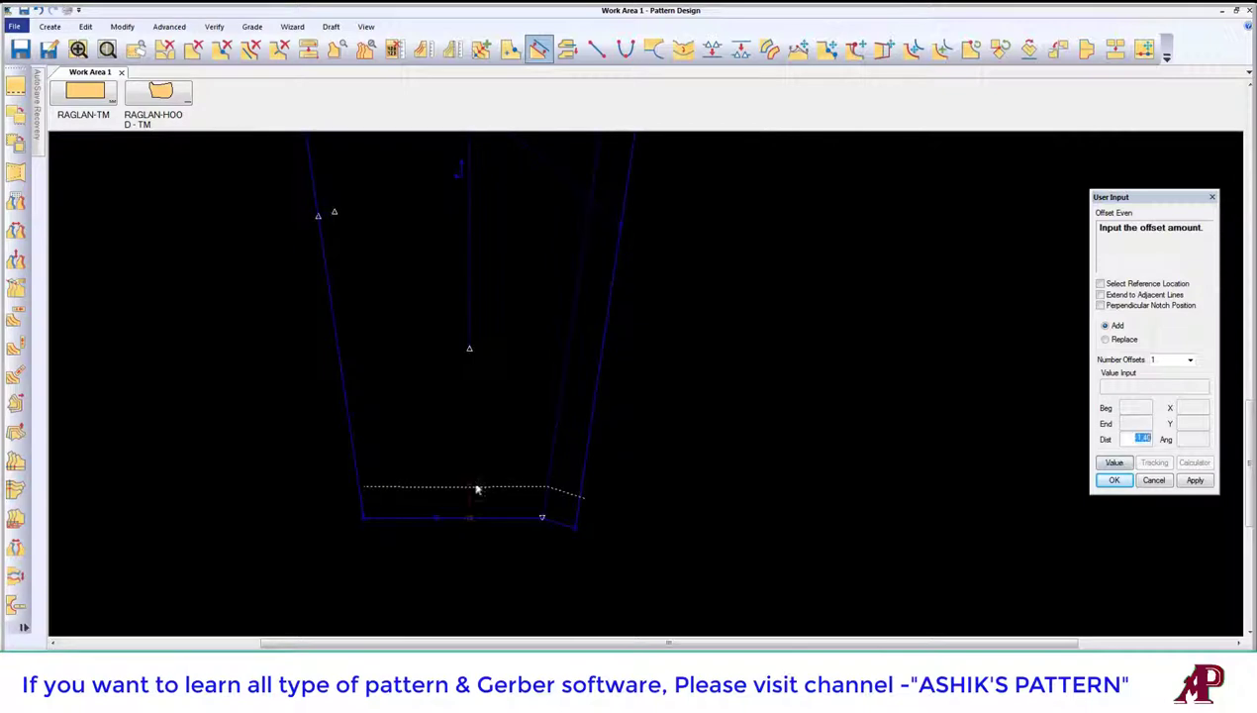
left_click(476, 489)
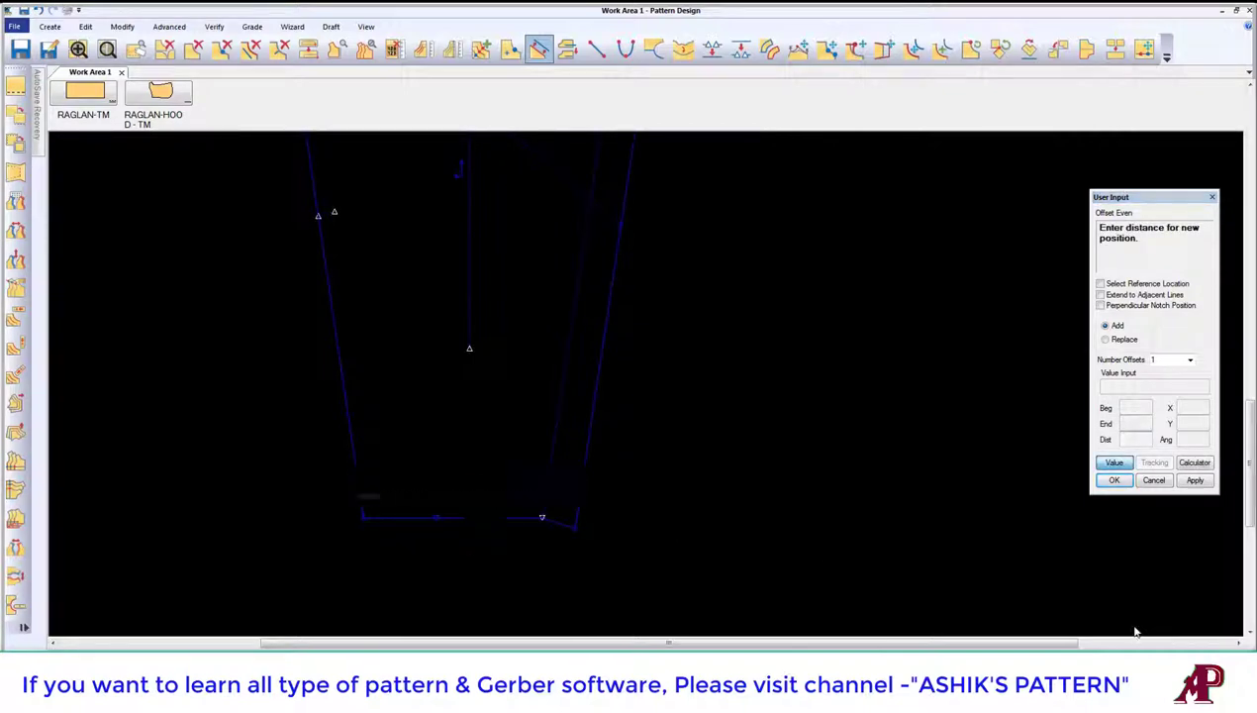
key("Return")
right_click(1135, 608)
right_click(521, 441)
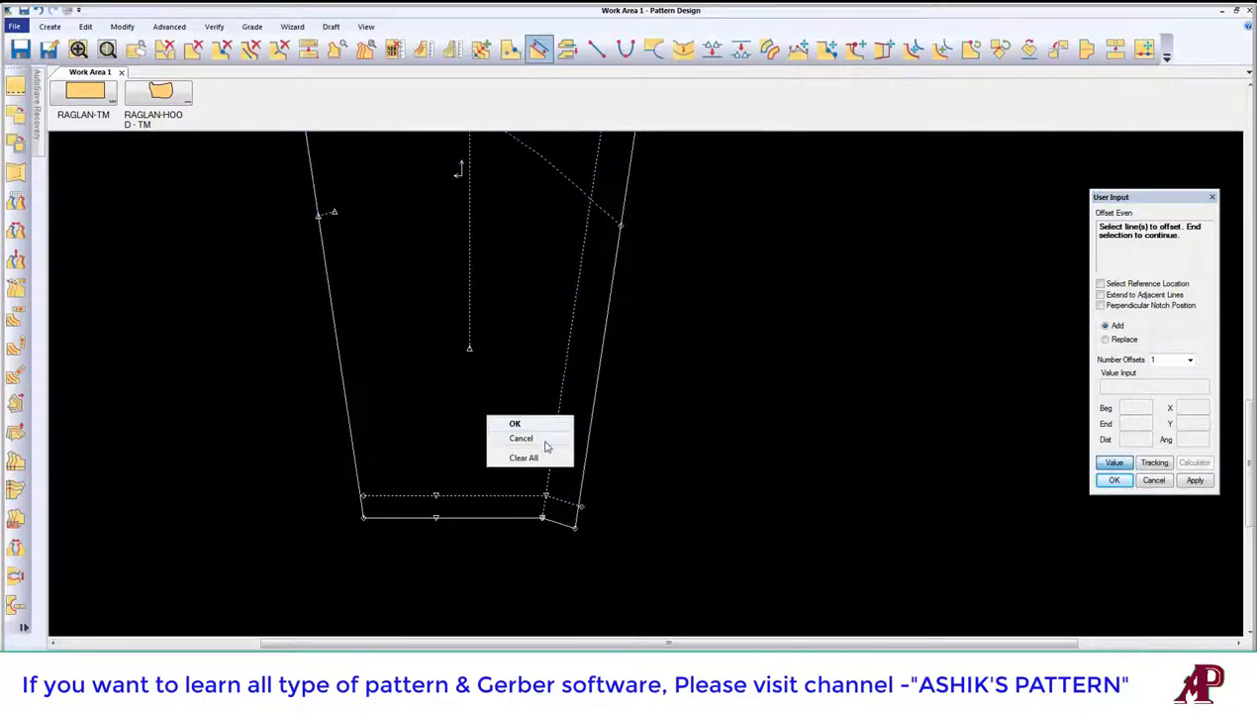
left_click(547, 443)
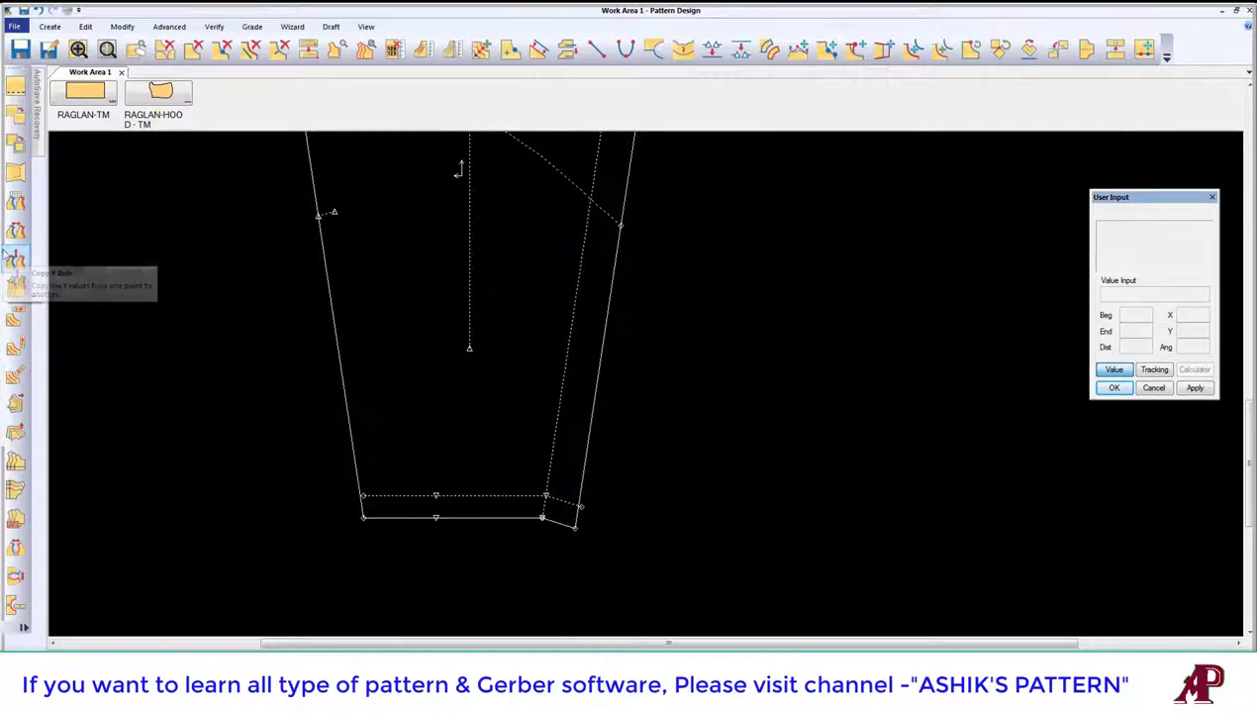
Step: Rotate the sleeve piece with Realign Piece so its grain line lies horizontal
left_click(15, 460)
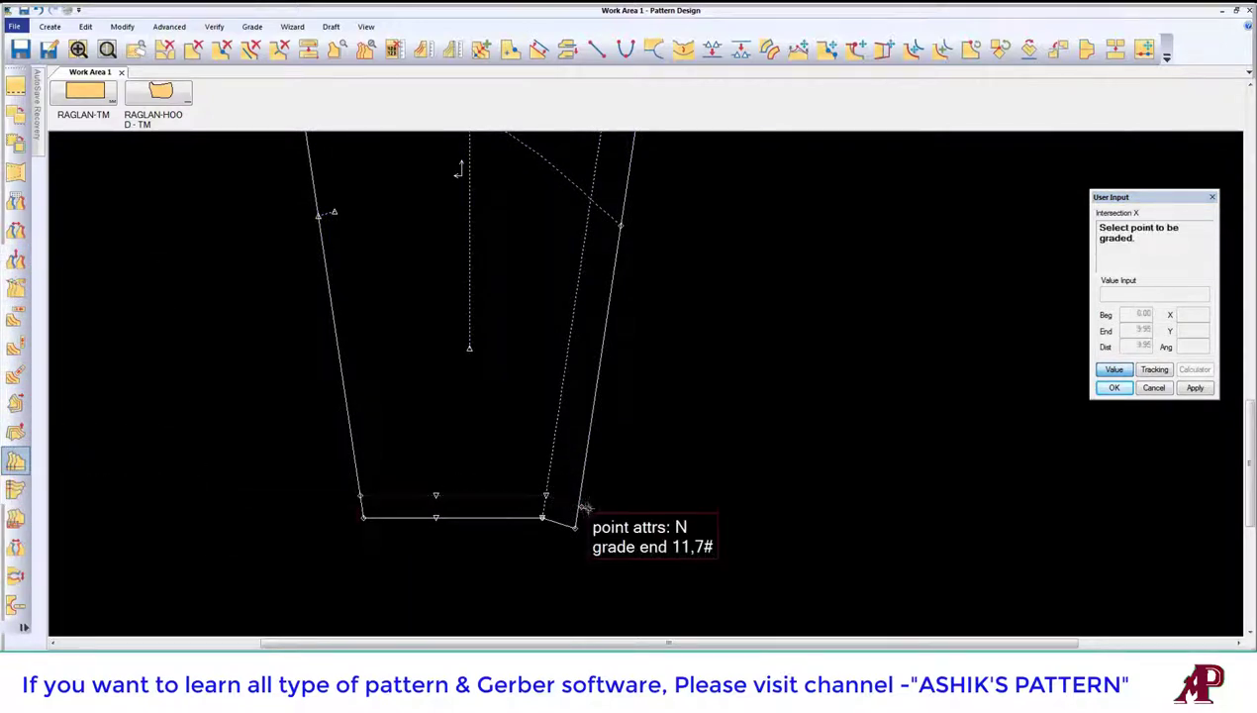
right_click(542, 382)
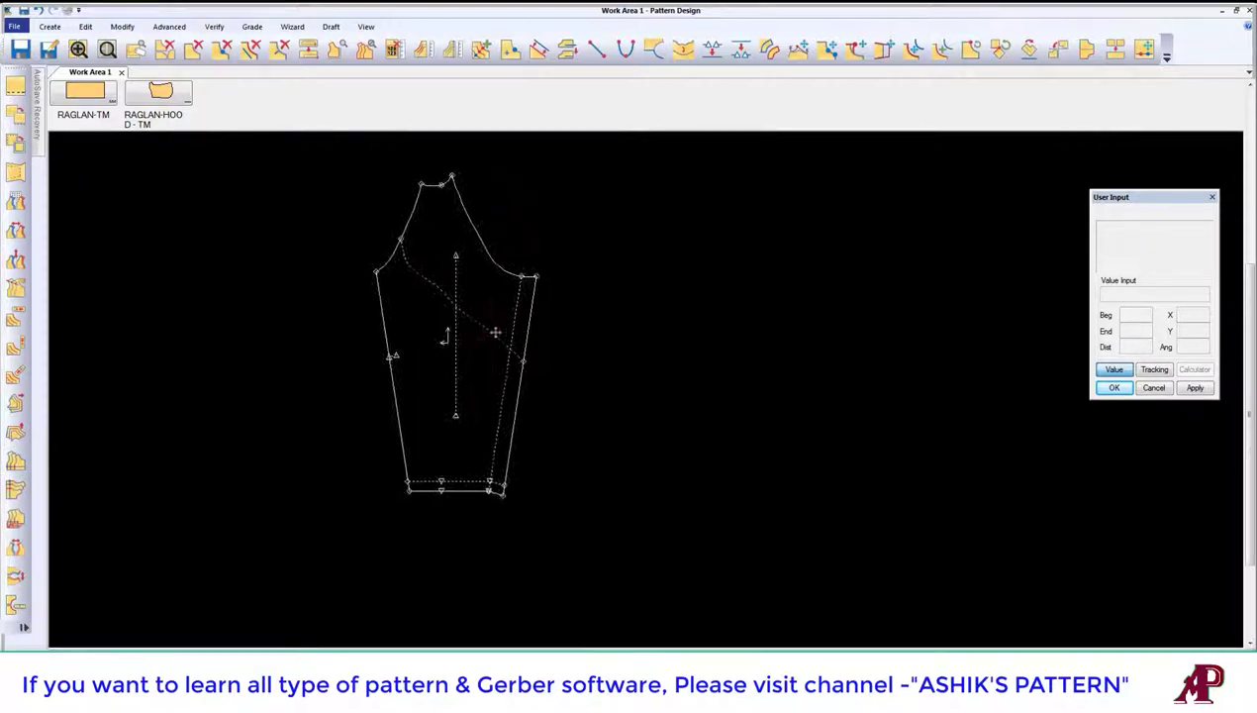
left_click(1029, 49)
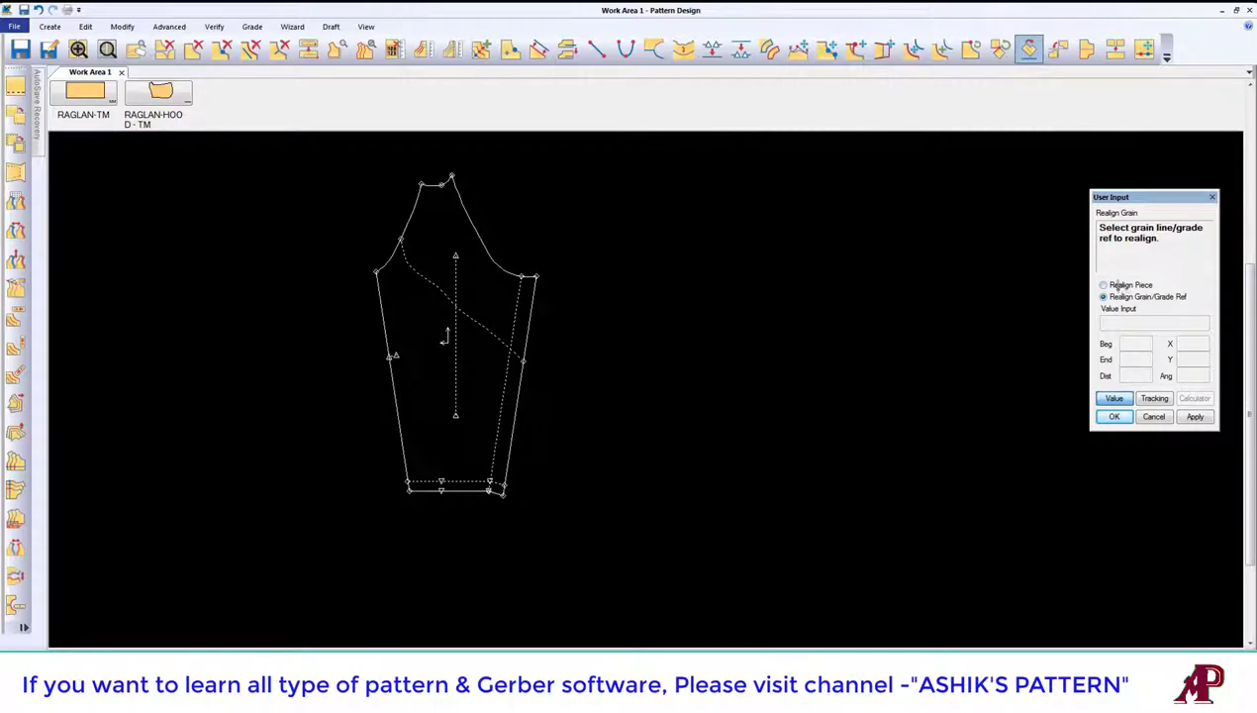
left_click(1103, 285)
left_click(471, 309)
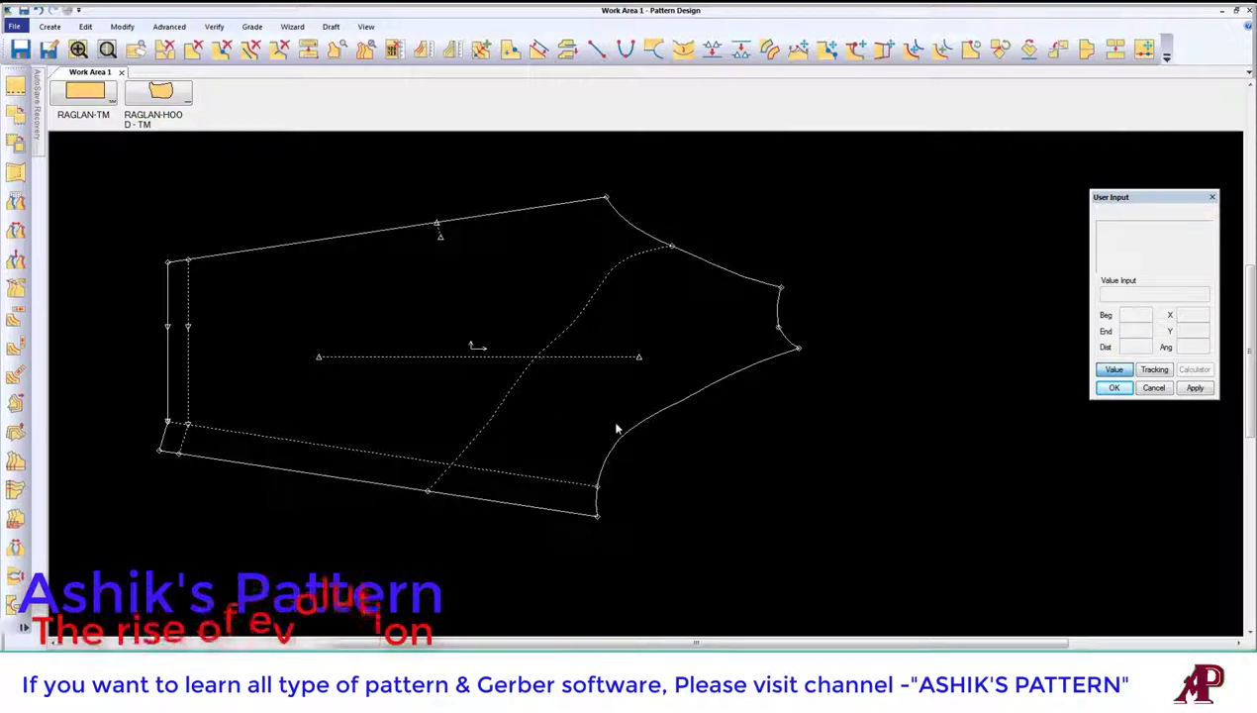
middle_click_drag(611, 276, 625, 260)
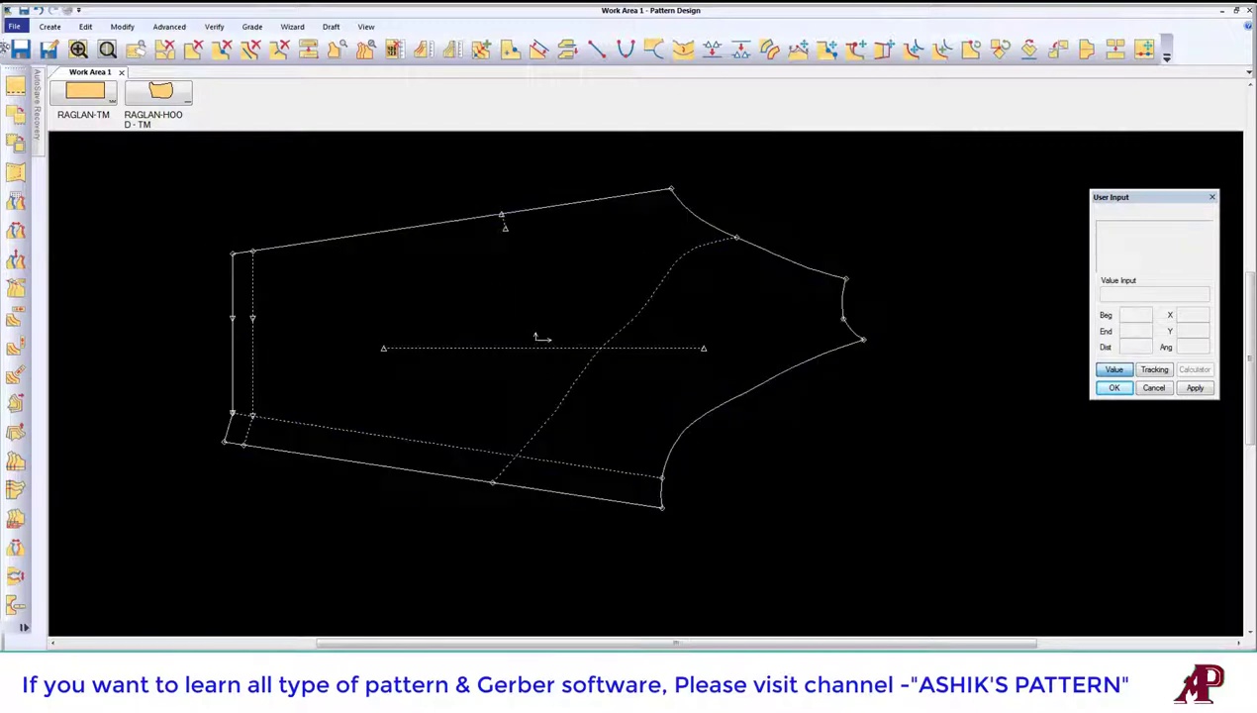
Step: Begin saving a pattern piece, then back out and cancel the save dialog
left_click(49, 49)
right_click(484, 304)
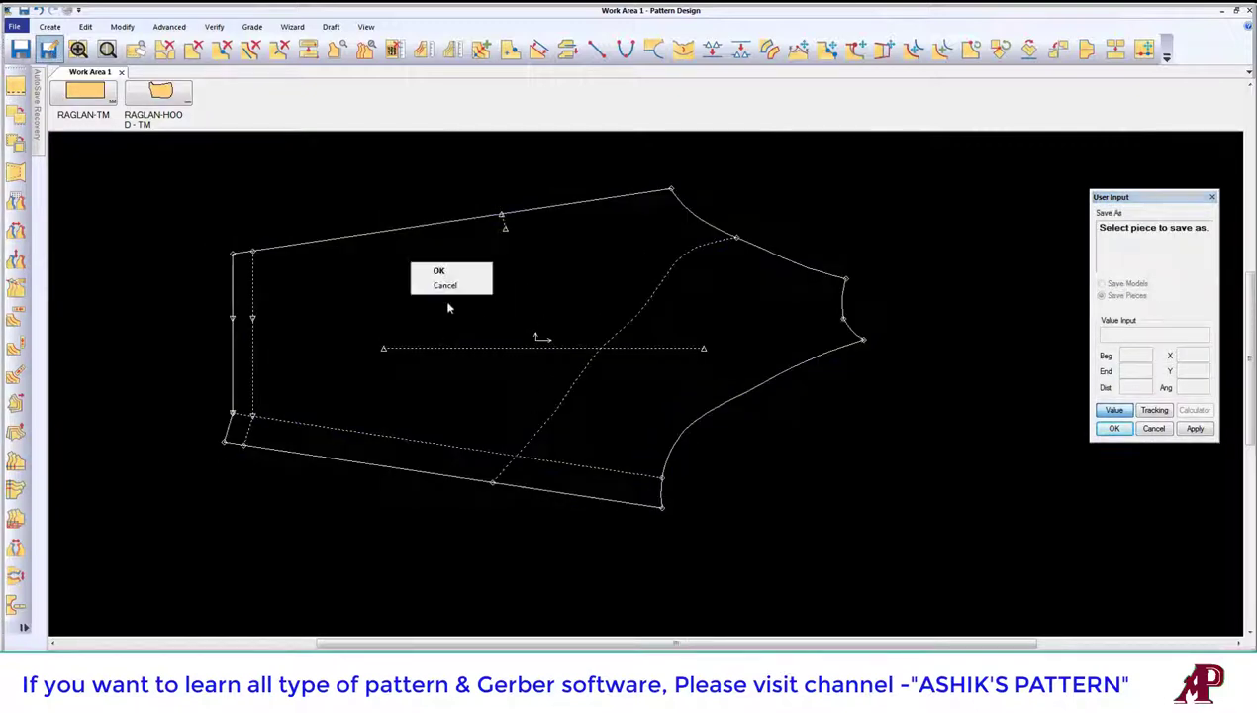
left_click(441, 267)
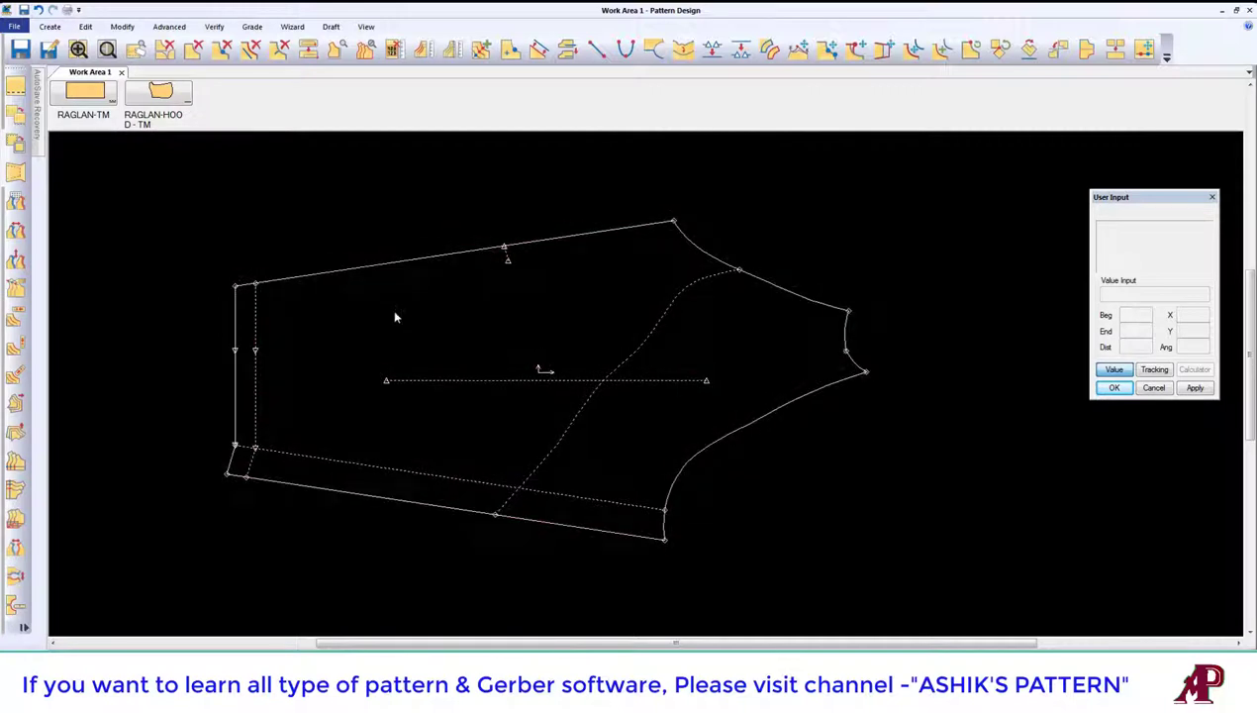
left_click(49, 50)
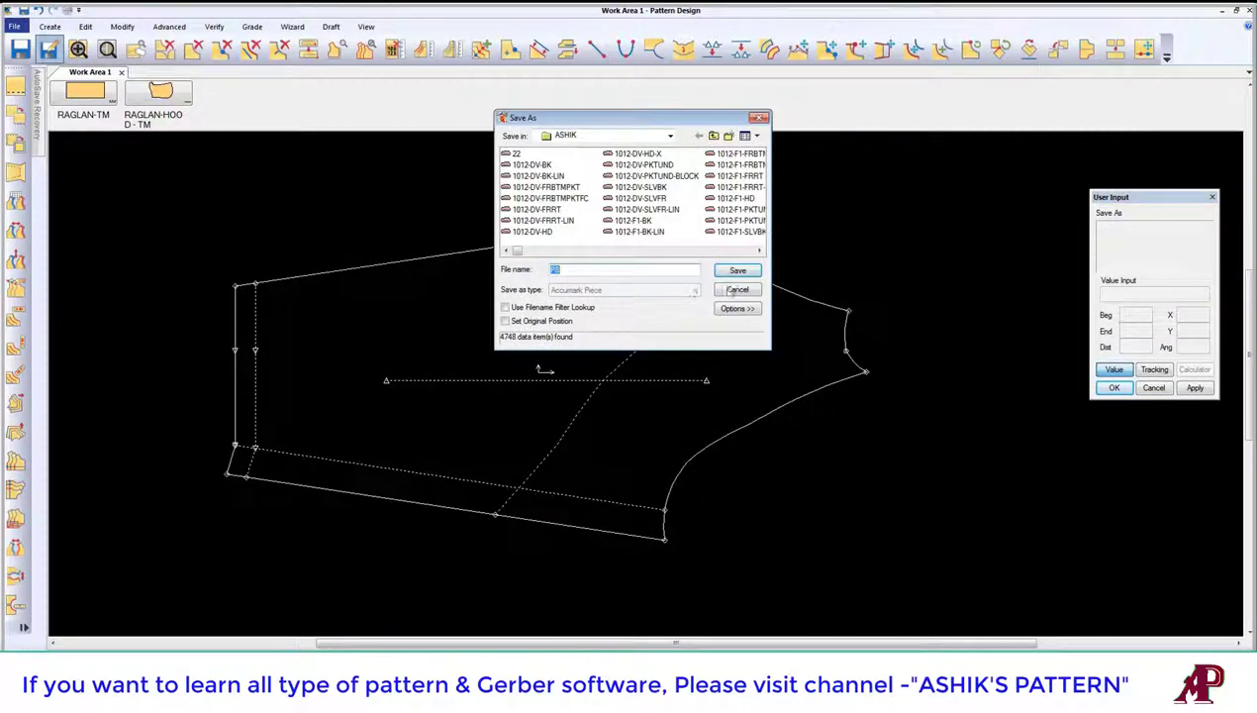
left_click(734, 289)
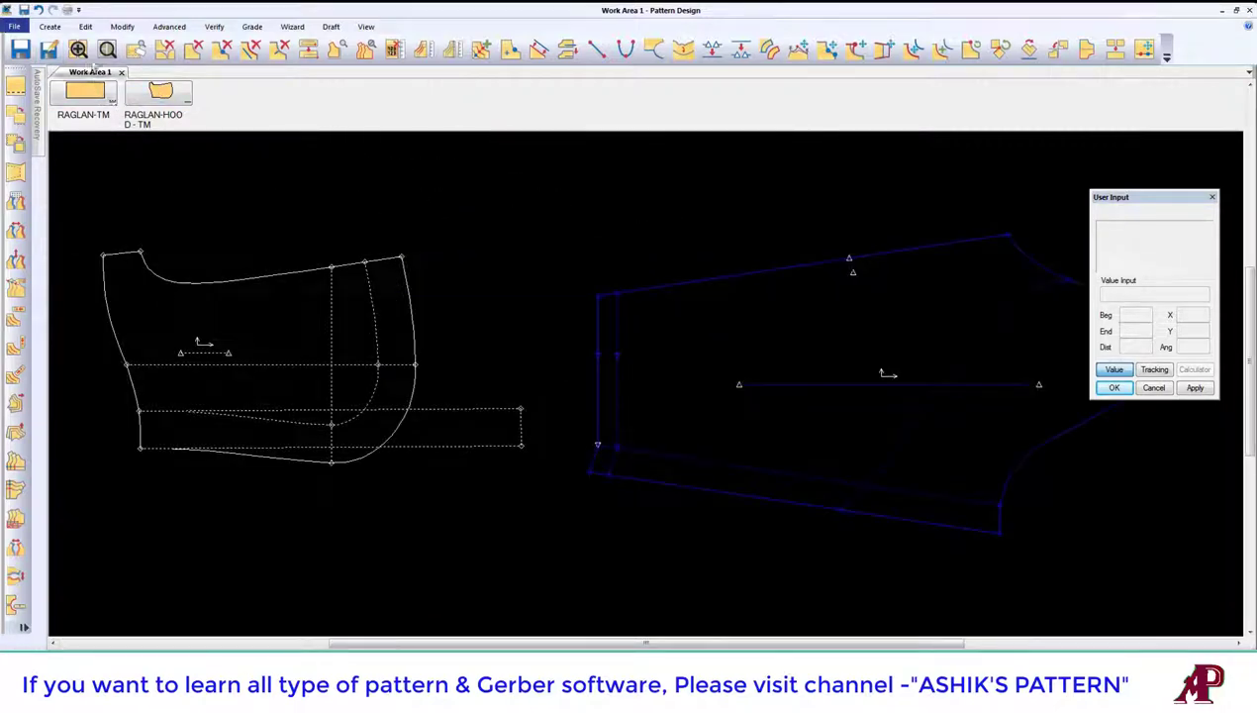
Step: Save the sleeve piece as RAGLAN-sleeve, overwriting the existing sleeve piece
left_click(48, 50)
left_click(411, 297)
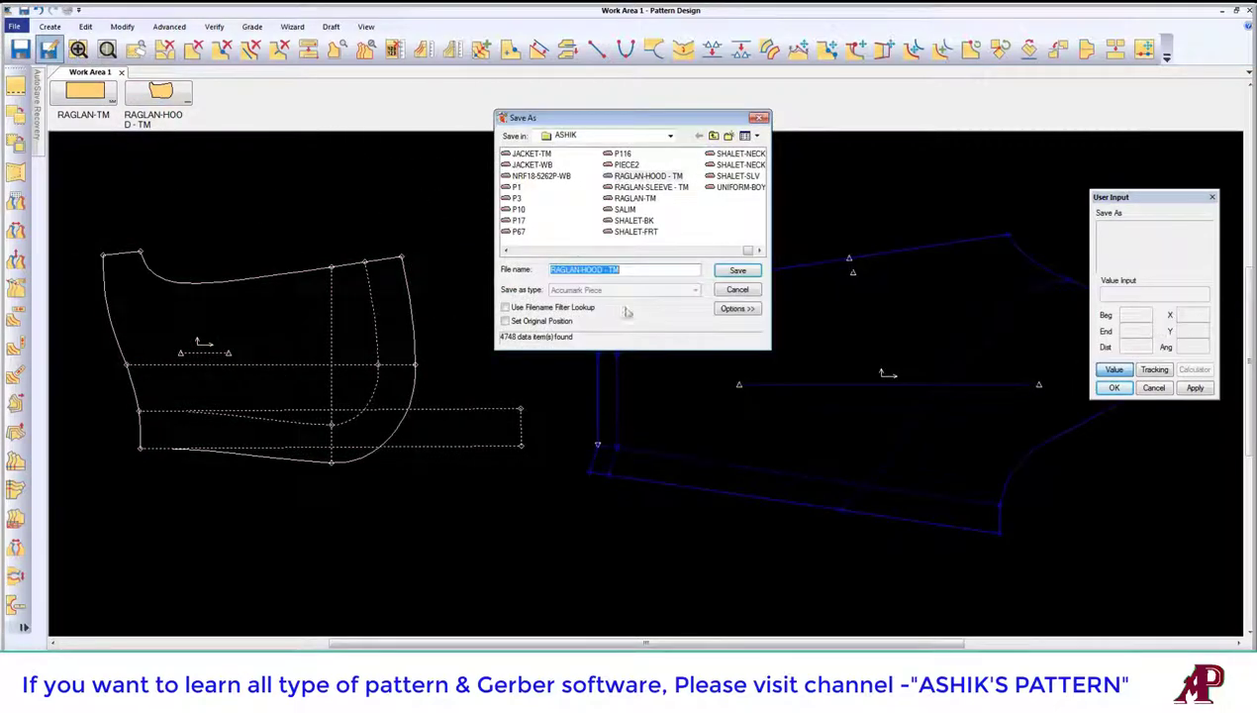
left_click(738, 289)
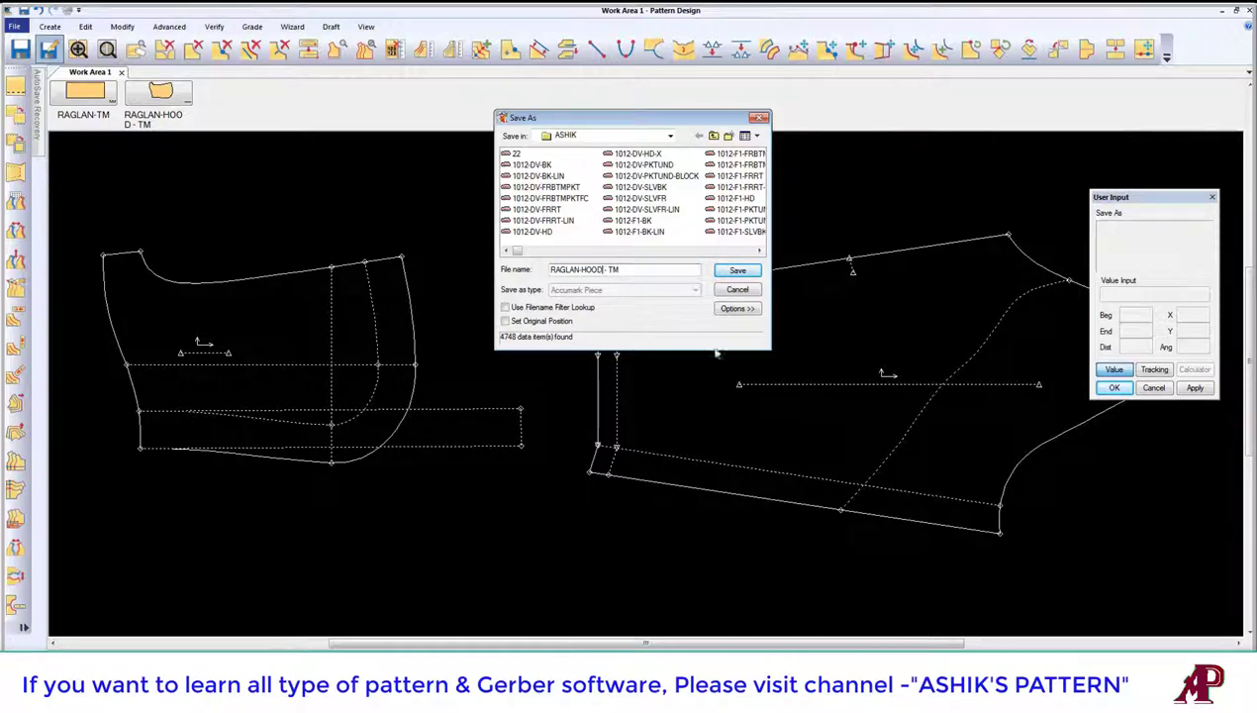
key("BackSpace")
key("BackSpace")
key("BackSpace")
key("BackSpace")
type("sl")
type("eeve")
left_click(738, 269)
left_click(693, 269)
right_click(475, 277)
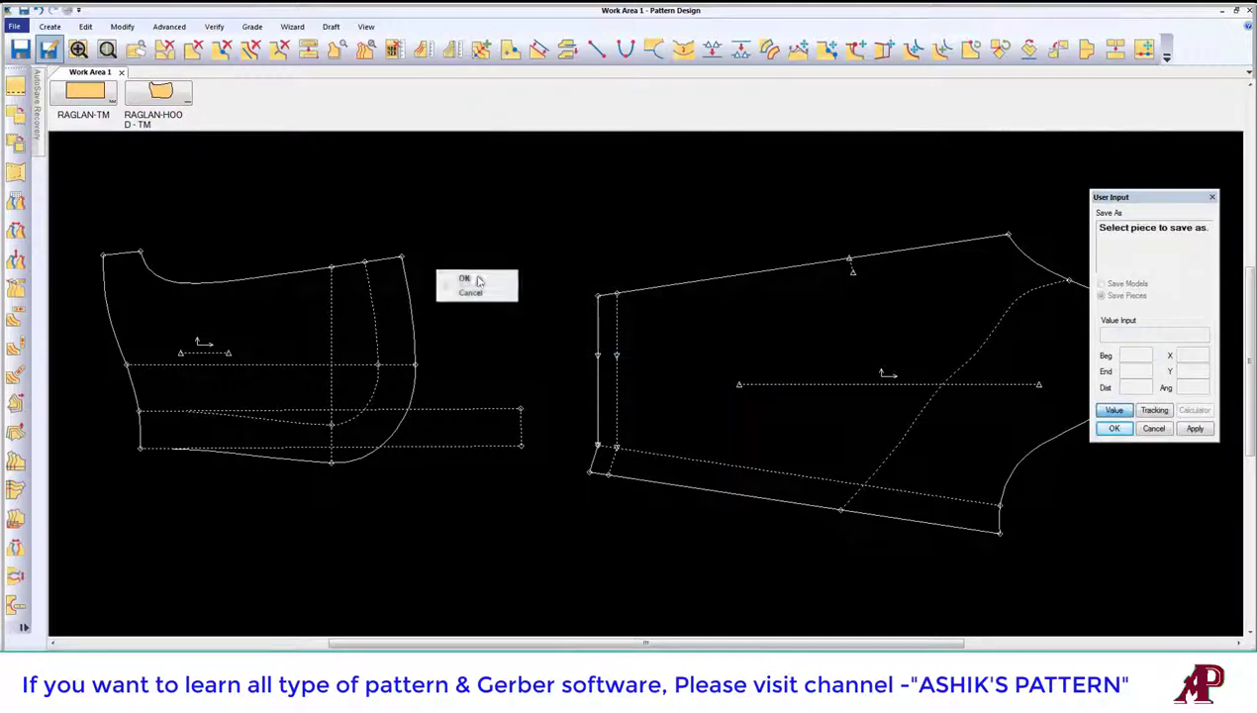
left_click(478, 280)
Step: Remove the hood piece from the work area and recenter on the sleeve
right_click(386, 309)
left_click(436, 491)
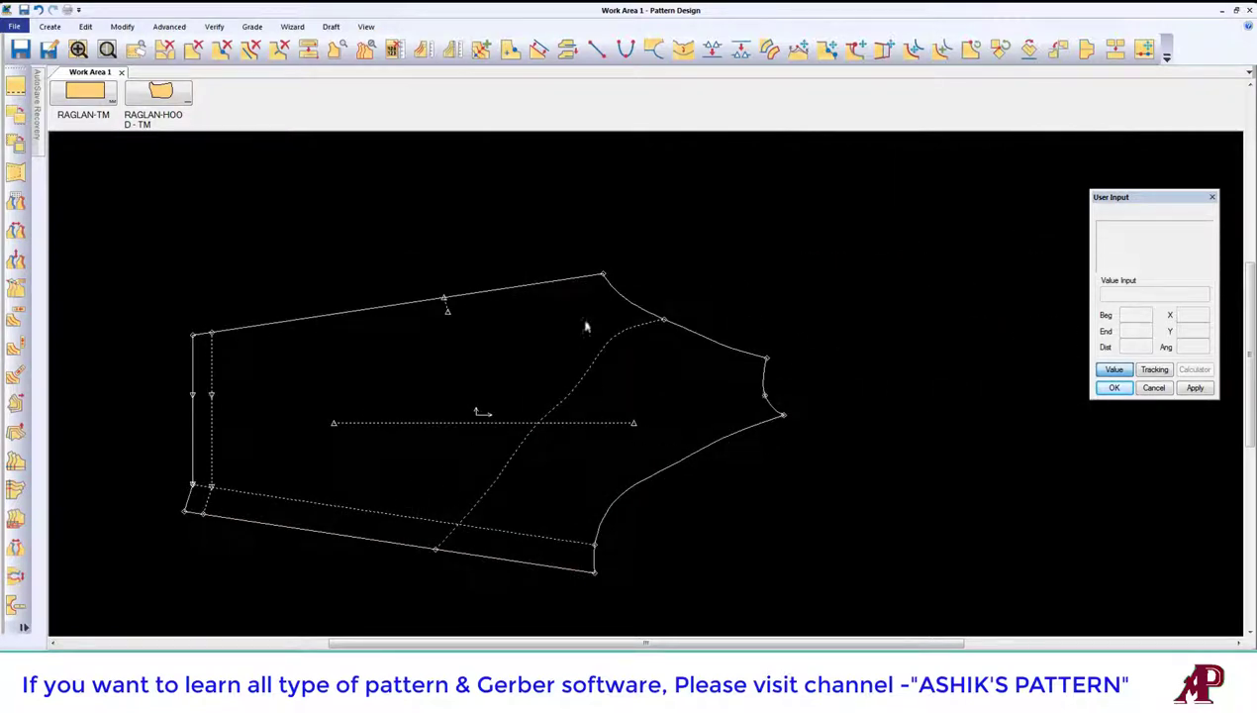
left_click(561, 392)
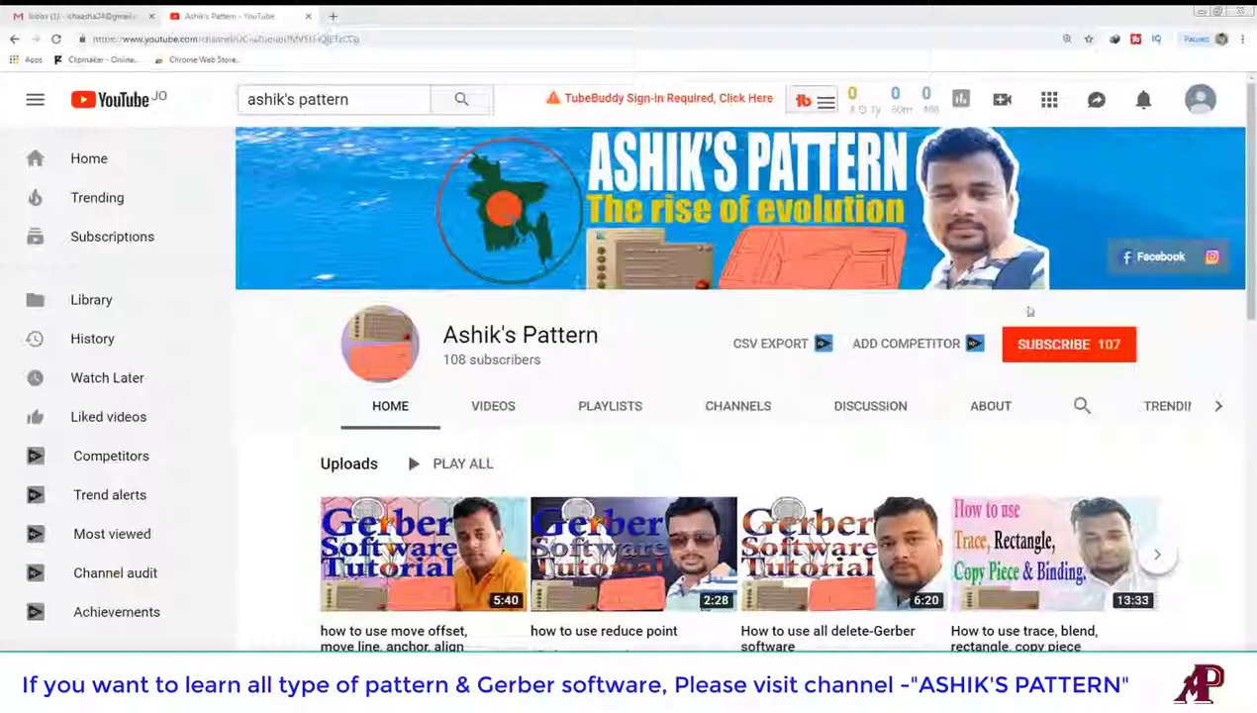
Step: Subscribe to the tutorial channel and open sharing options for the Jacket - 03 video
left_click(1072, 351)
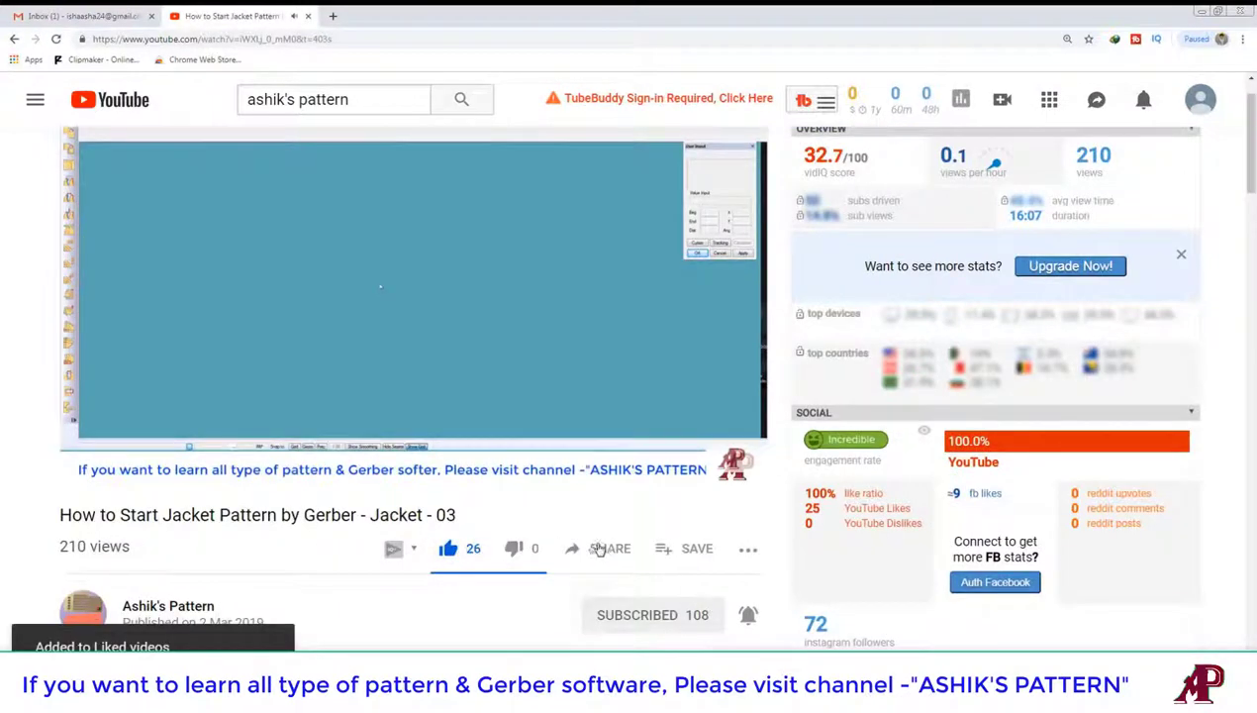
left_click(597, 548)
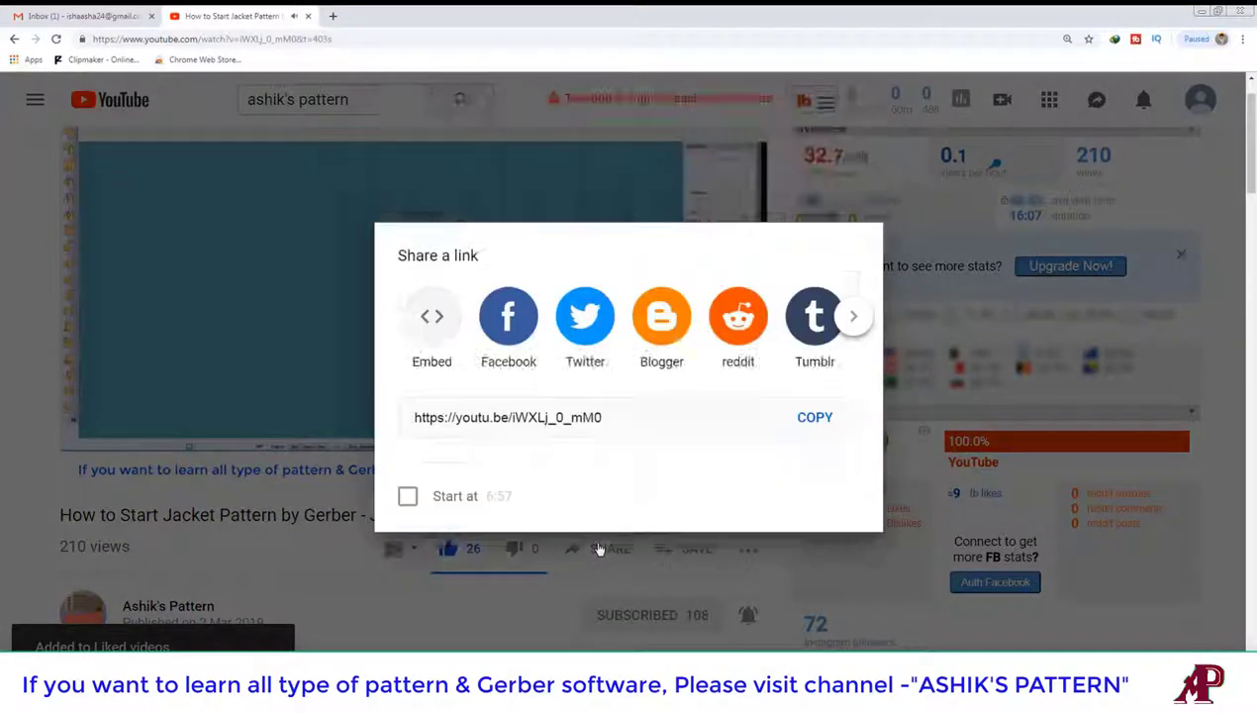